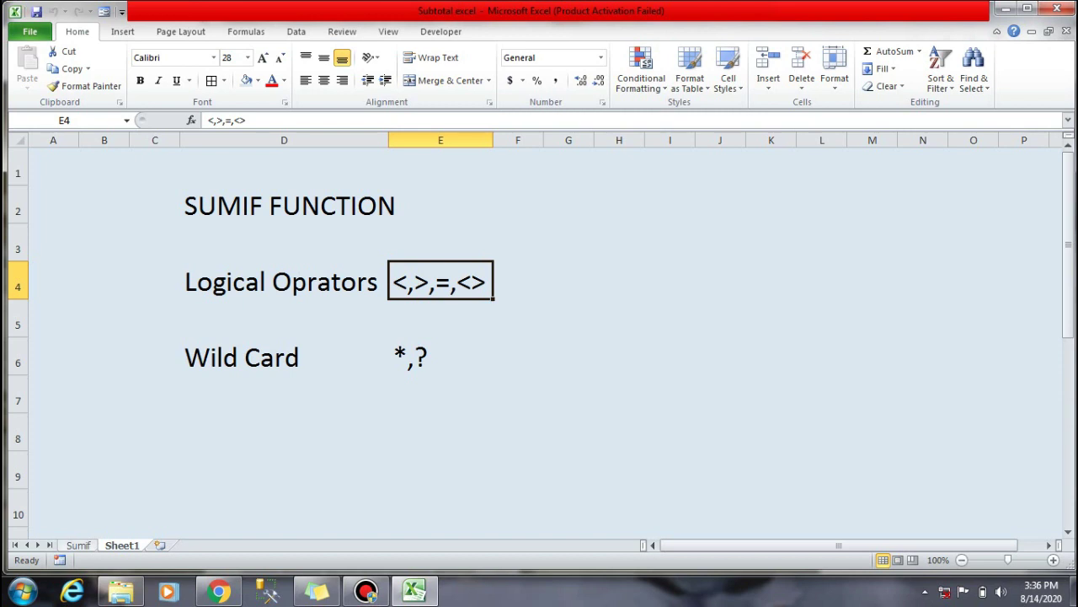
Step: Switch to the Sumif sheet and highlight the Sale values in B2:B12
key(ctrl+Page_Up)
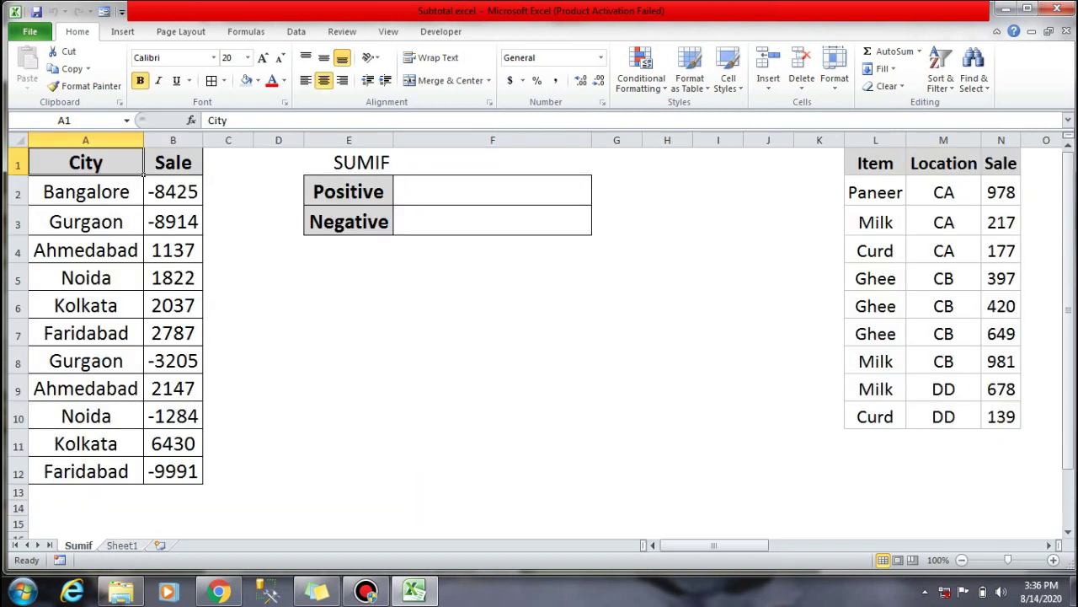
key(Right)
key(Left)
key(Down)
key(Right)
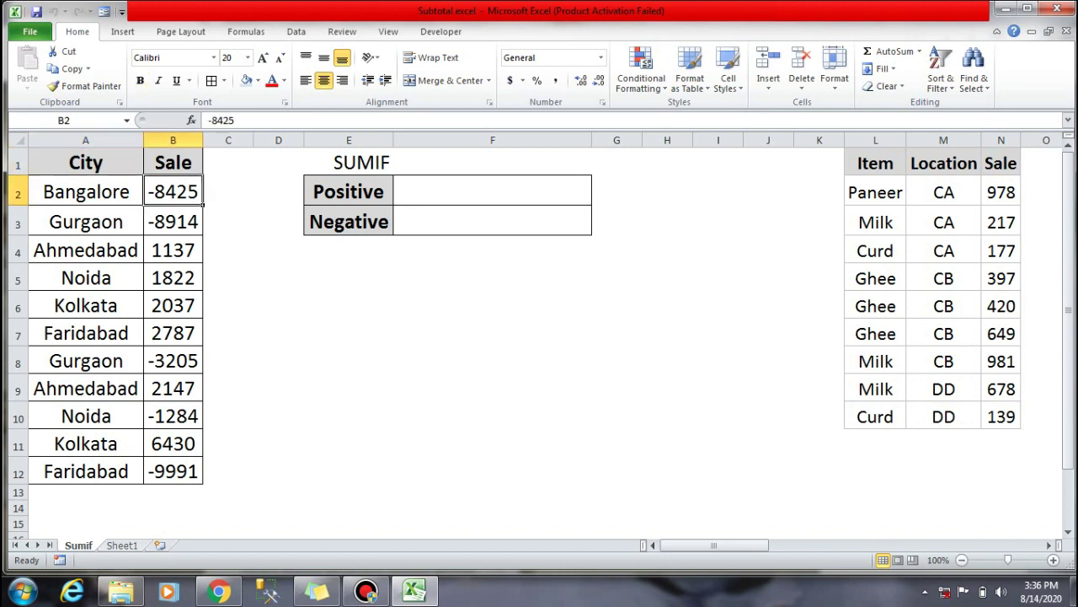
key(ctrl+shift+Down)
key(ctrl+shift+Up)
Step: Total the Sale column in cell B13 with the formula =SUM(B2:B12)
key(ctrl+Down)
key(Down)
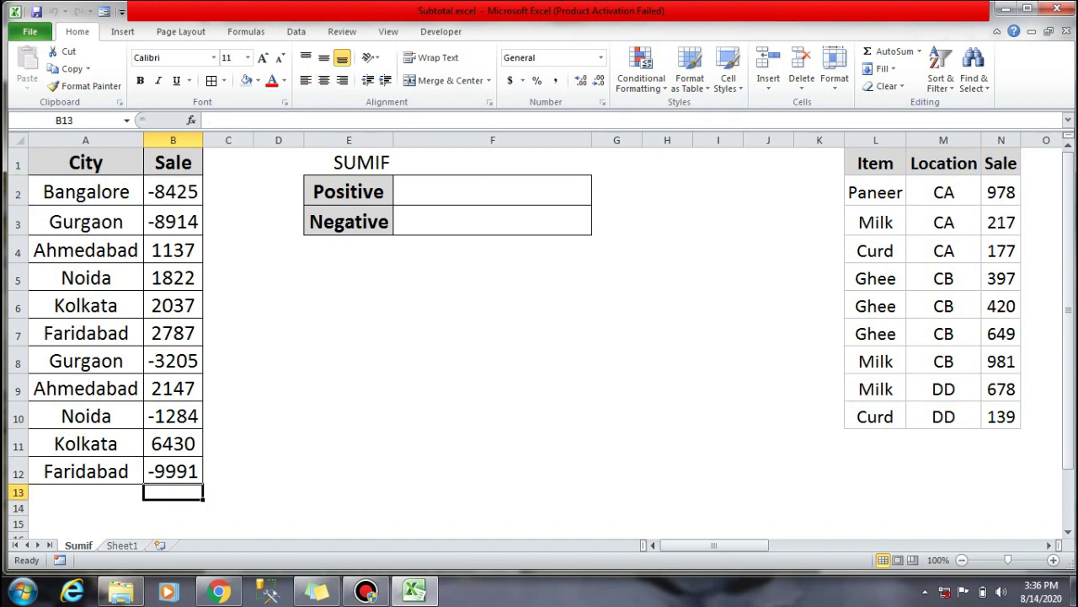
text(=sum)
key(Tab)
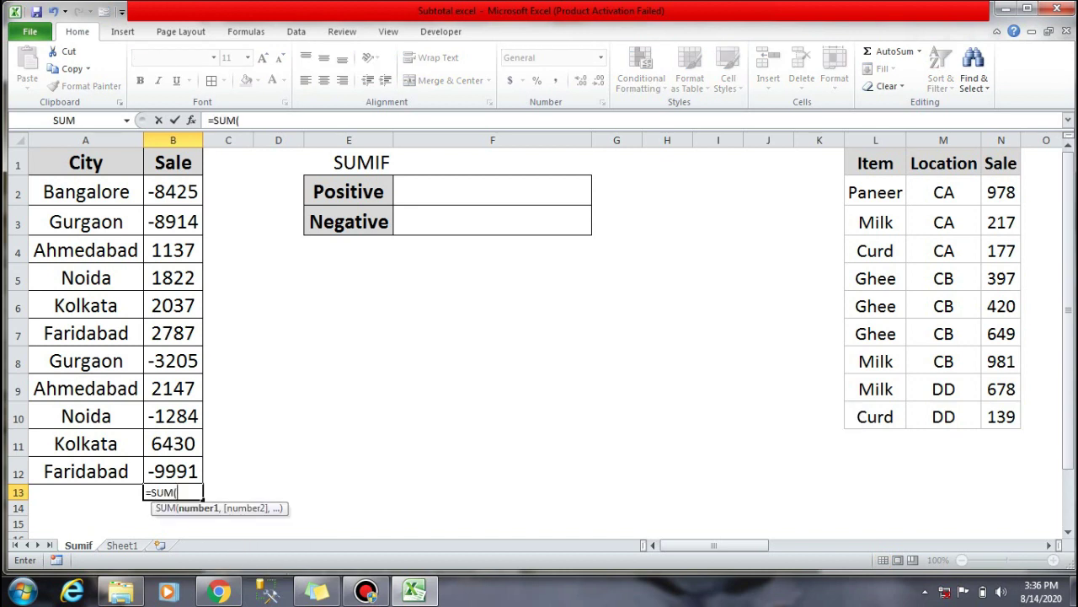
key(Up)
key(ctrl+shift+Up)
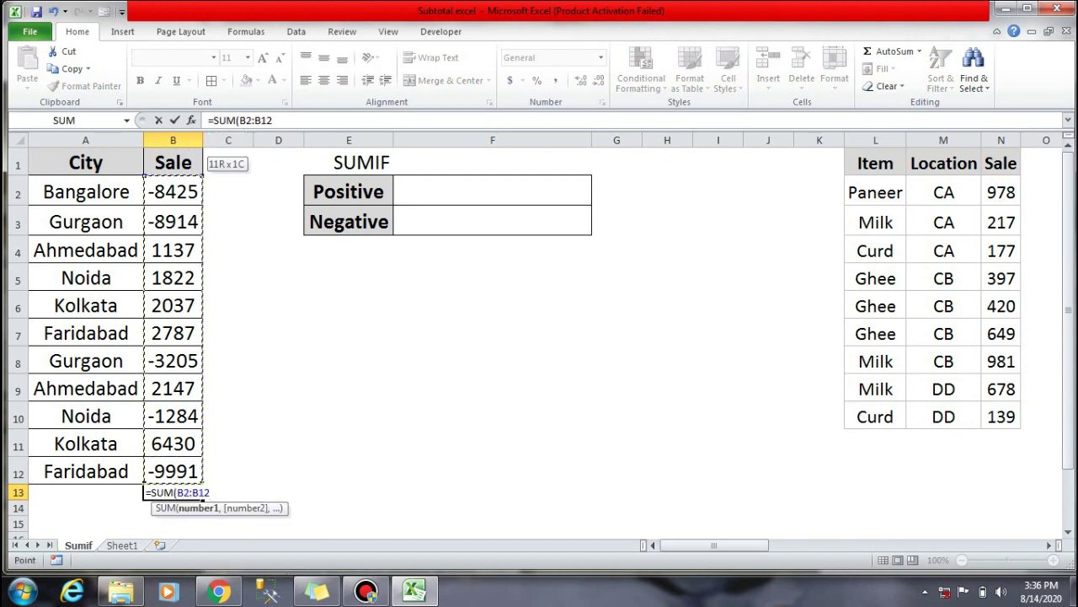
text())
key(Return)
key(Up)
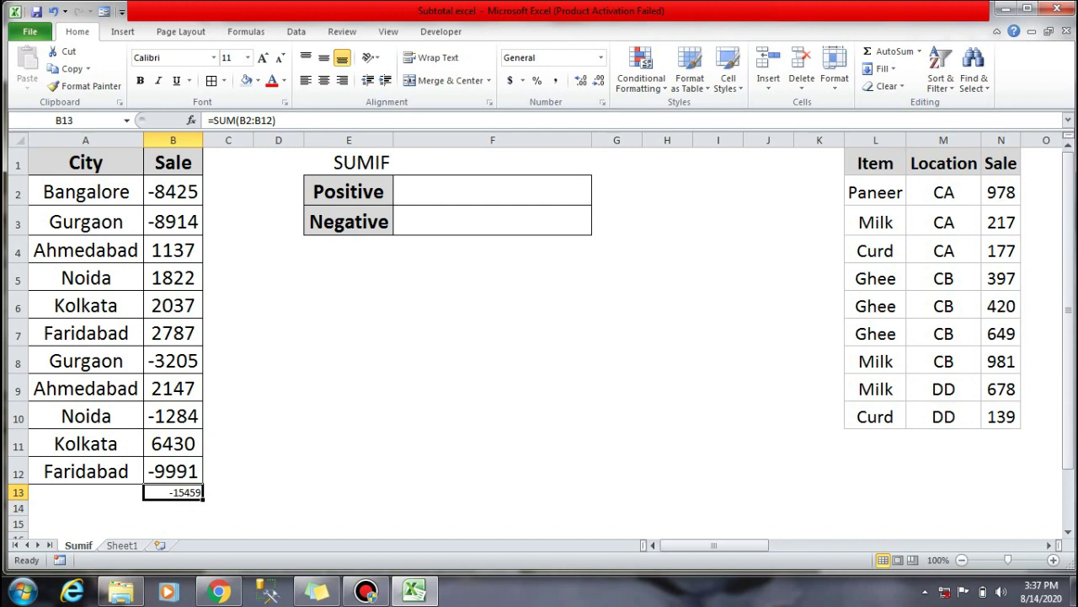
Step: Clear the total from cell B13 and go back through the first Sale values down to B4
key(Delete)
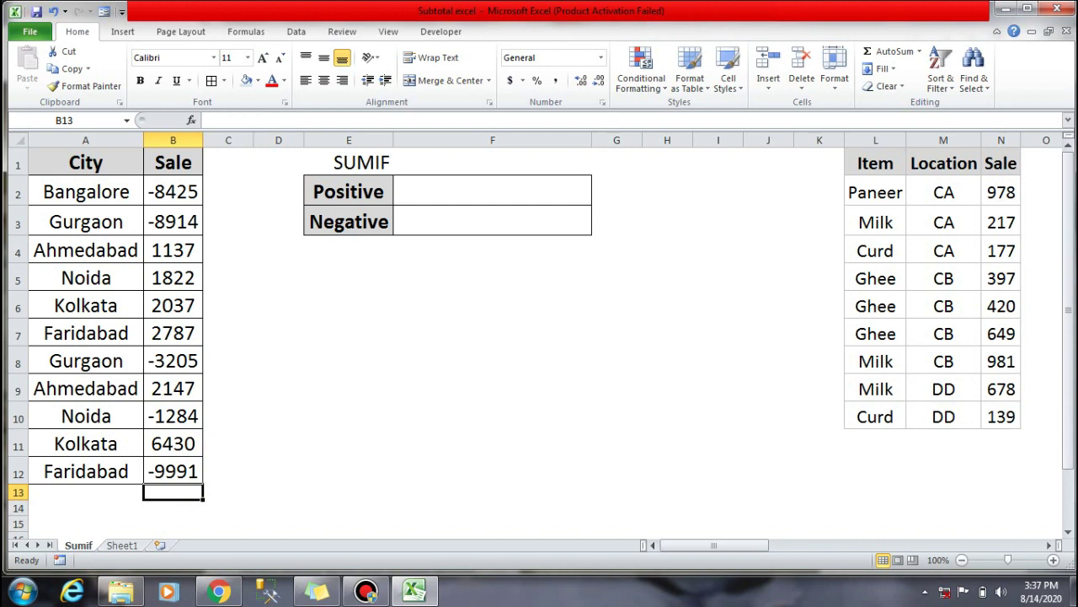
key(ctrl+Up)
key(ctrl+Up)
key(Down)
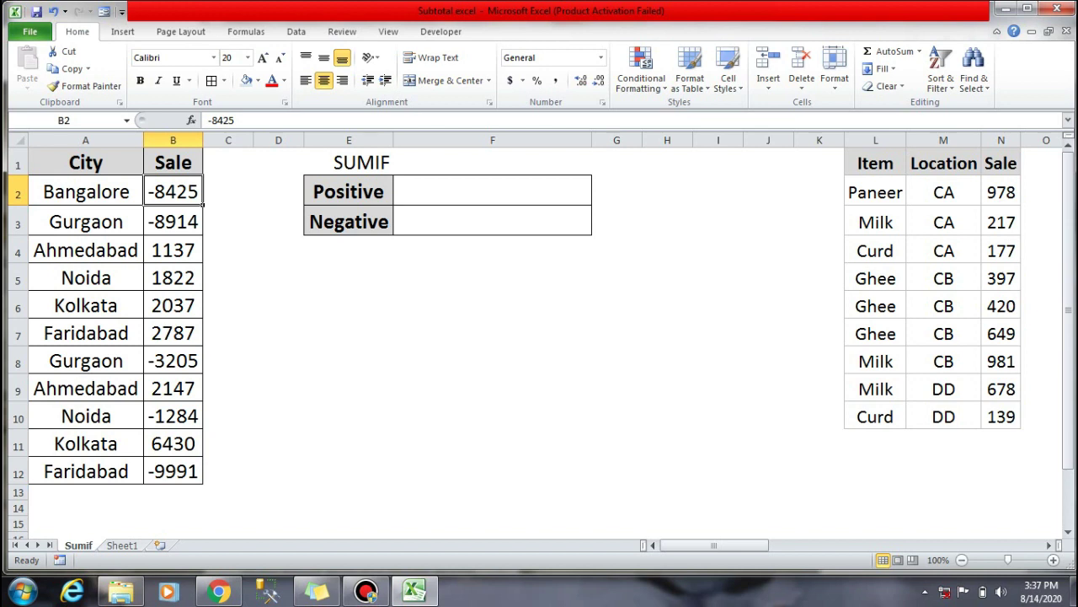
key(Down)
key(Down)
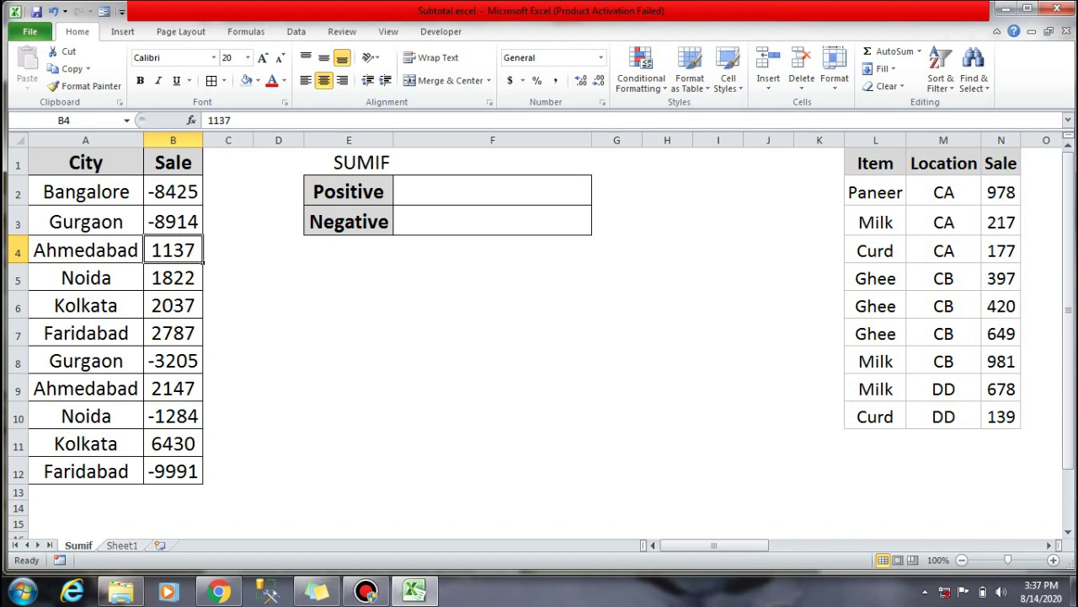
Step: Start a SUMIF formula in cell F2, beside the Positive label
key(Right)
key(Right)
key(Right)
key(Right)
key(Up)
key(Up)
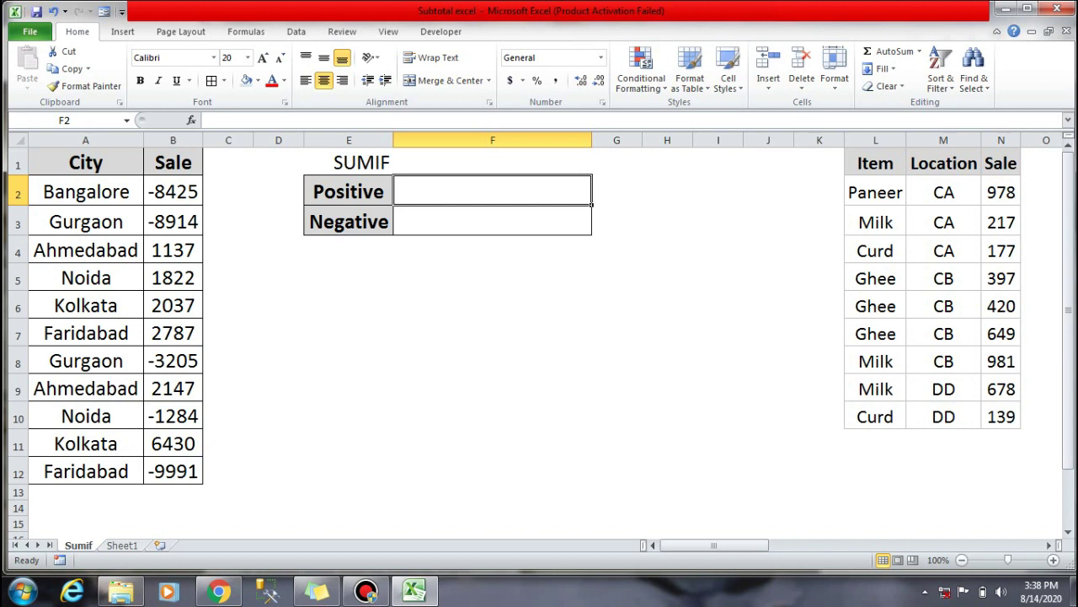
text(=umi)
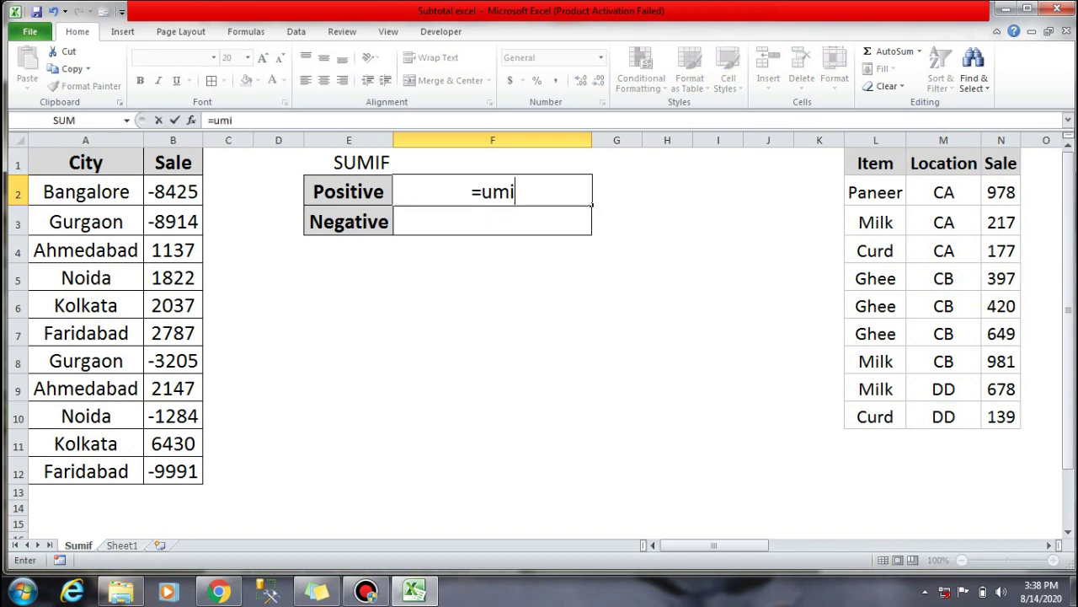
text(f)
key(BackSpace)
key(BackSpace)
key(BackSpace)
key(BackSpace)
text(sum)
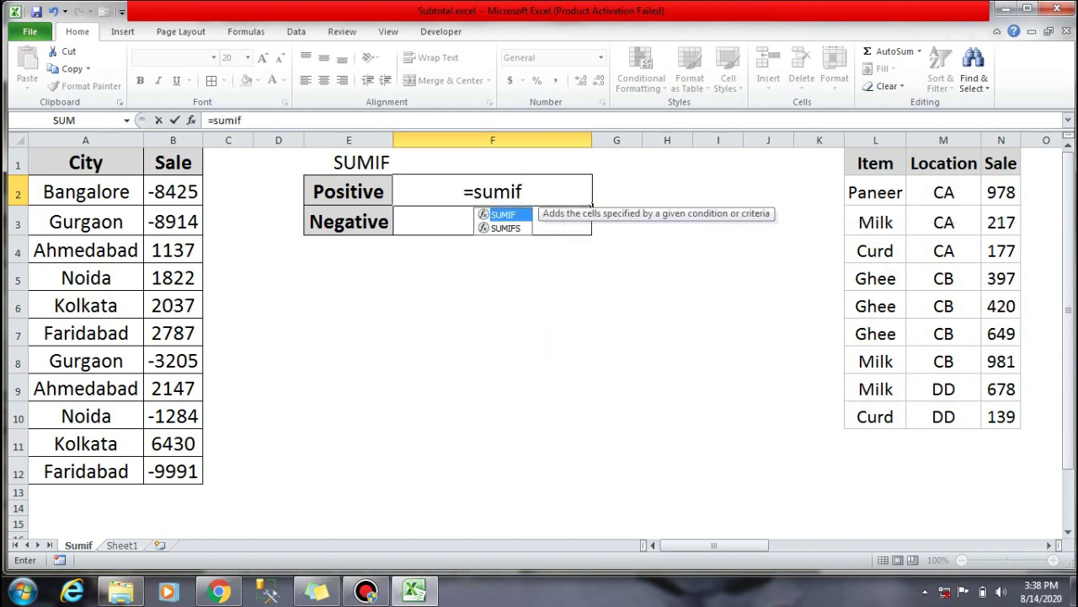
key(Tab)
Step: Complete the Positive formula with the range B2:B12 and the criteria ">0"
key(Left)
key(Left)
key(Left)
key(Left)
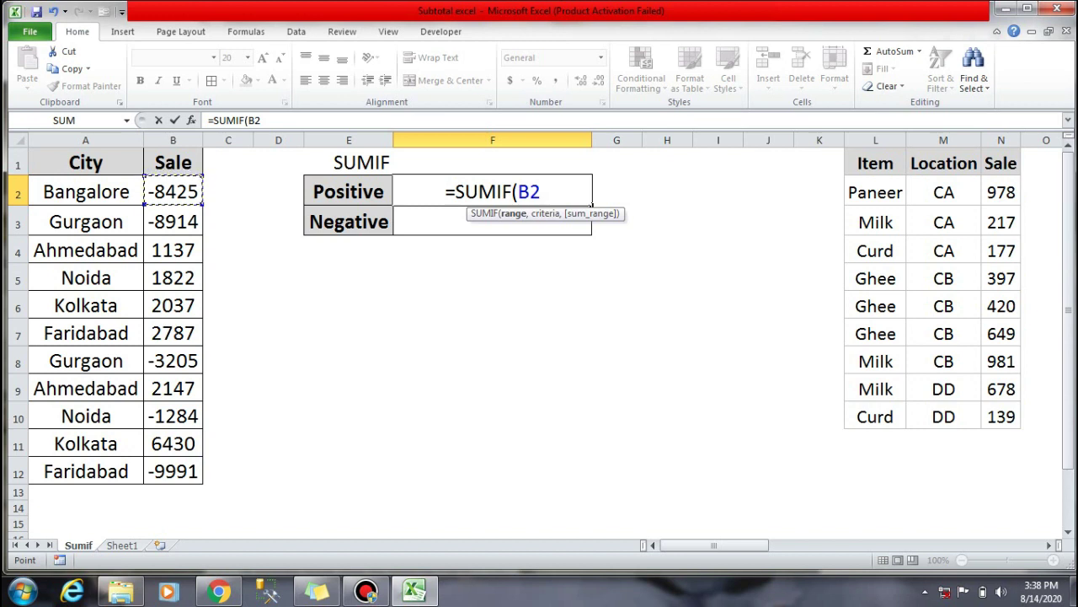
drag(173, 191, 190, 476)
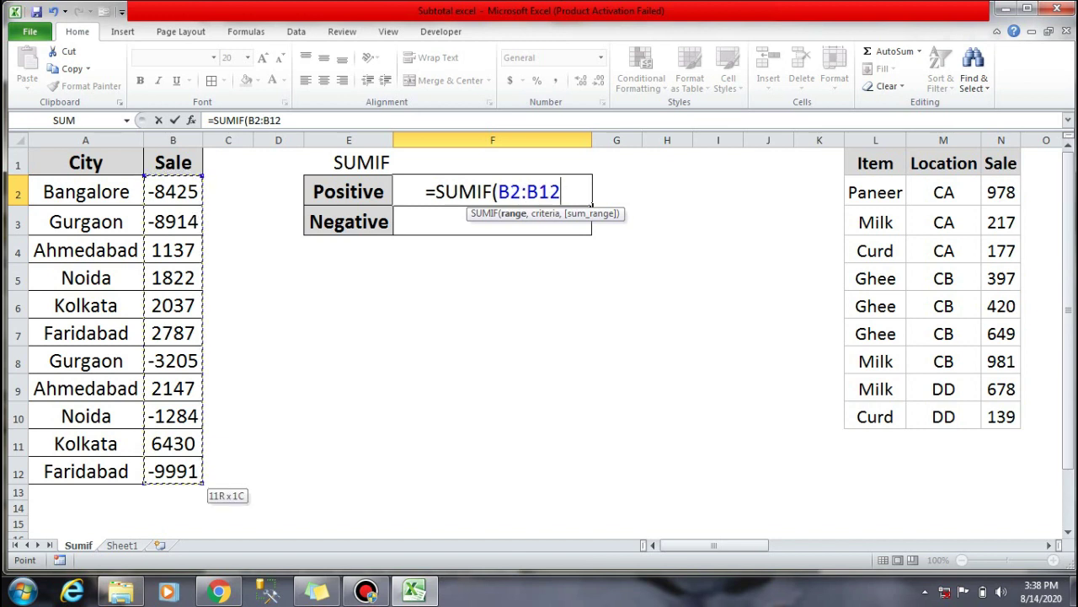
text(,)
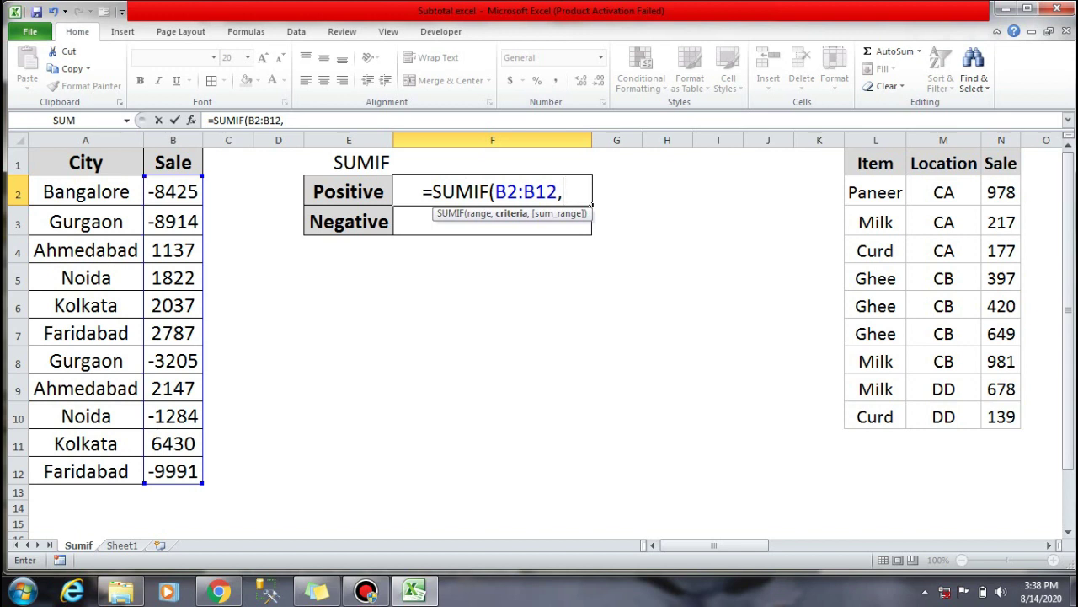
text(")
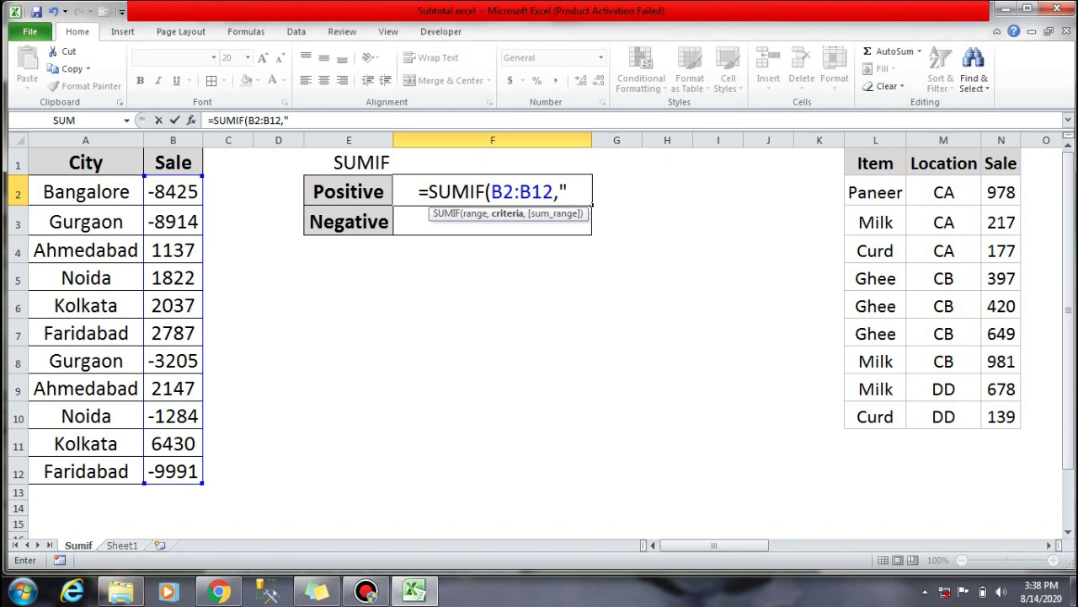
text(>)
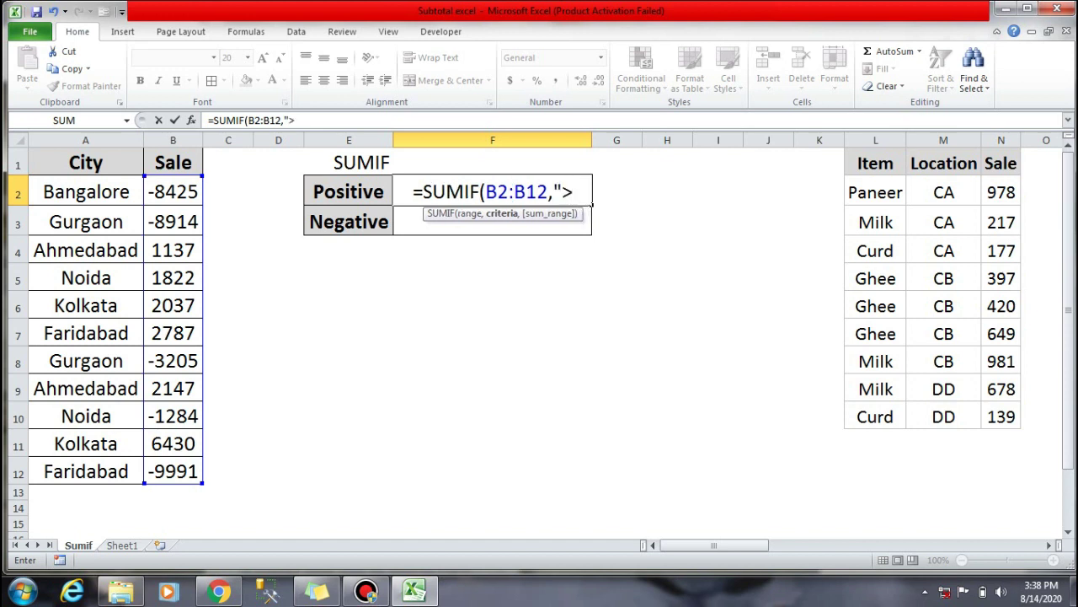
text(0")
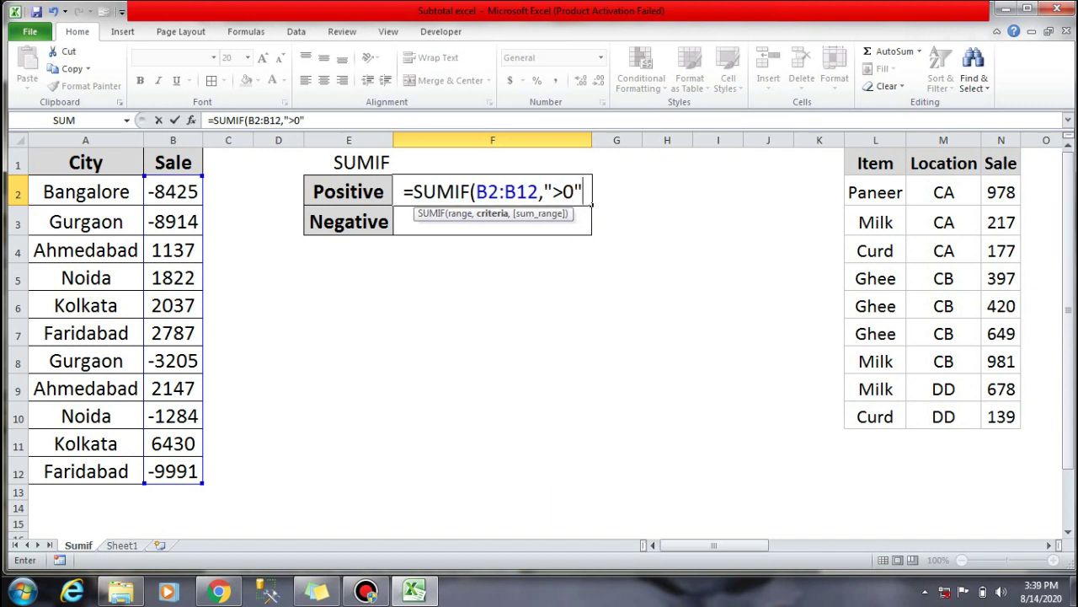
text())
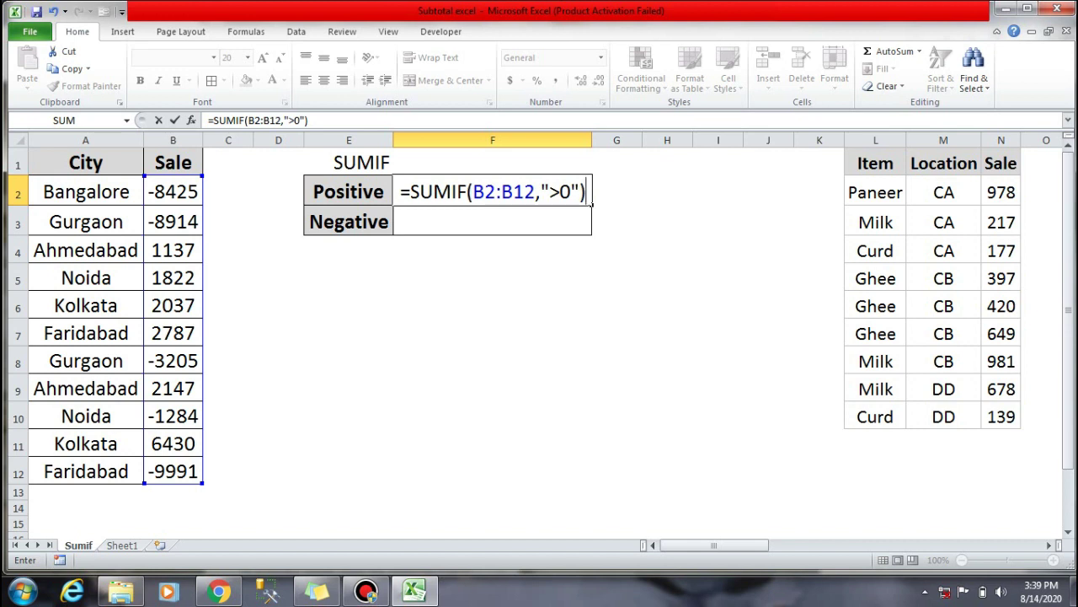
key(Return)
click(493, 191)
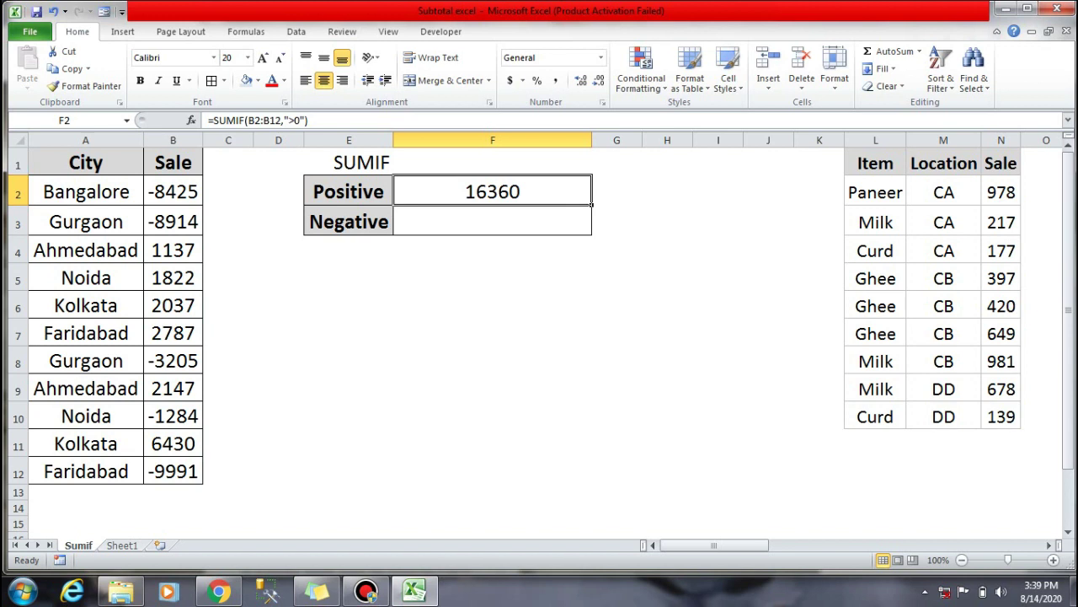
Step: Start a SUMIF formula in cell F3, beside the Negative label, with B2:B12 as its range
click(493, 221)
text(=s)
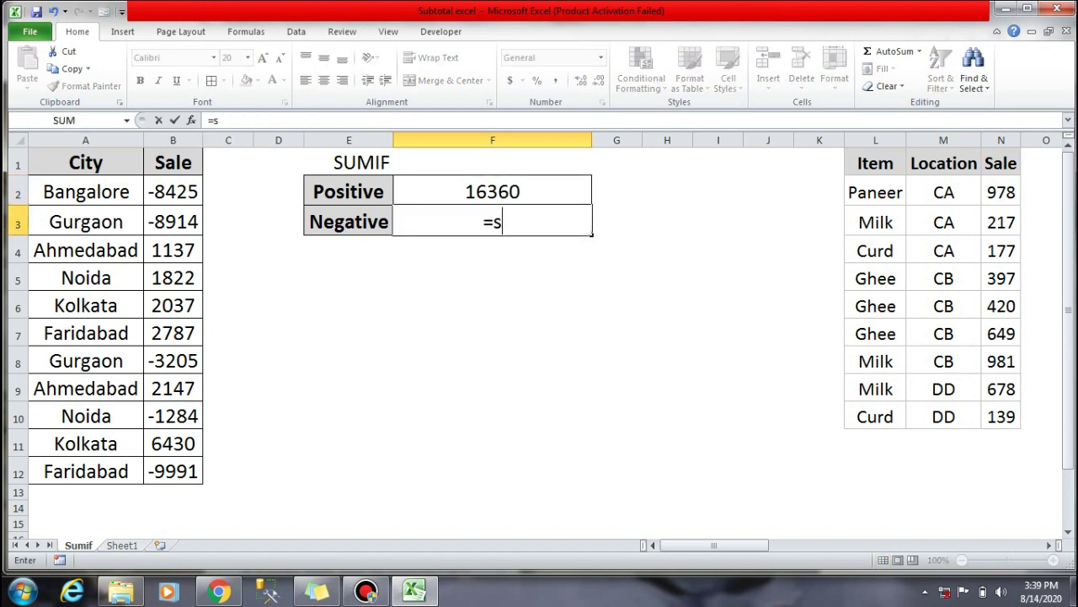
text(umif)
key(Tab)
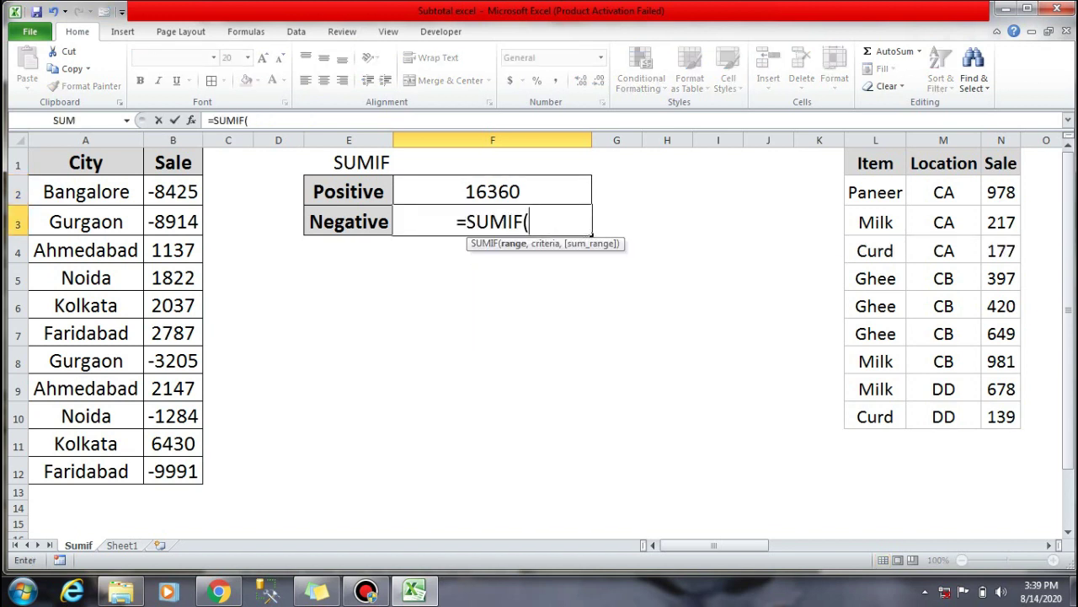
key(Left)
key(Left)
key(Left)
key(Left)
key(Up)
key(ctrl+shift+Down)
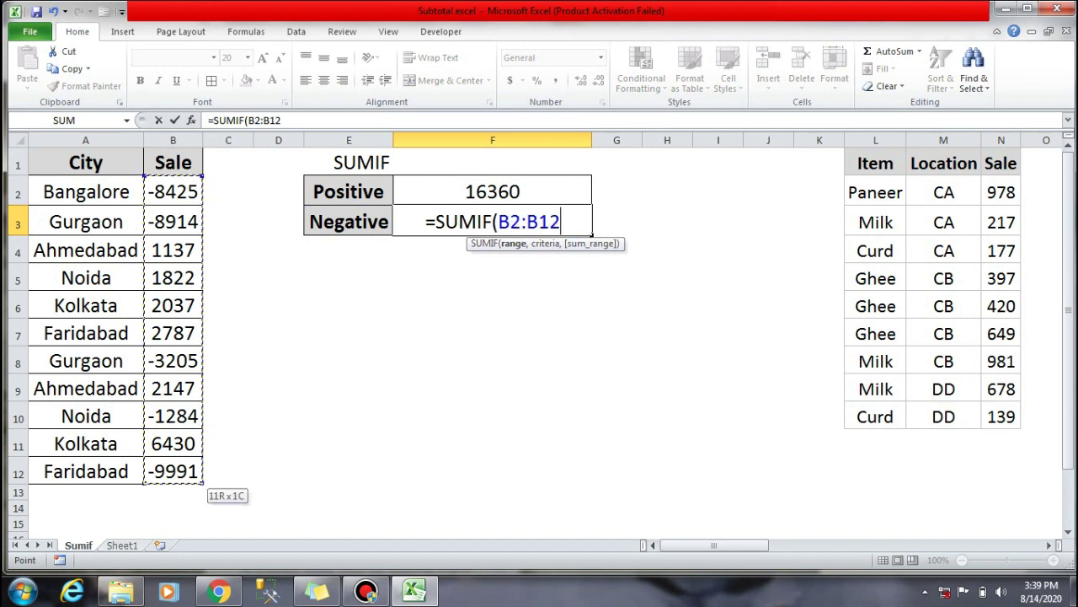
Step: Finish the Negative formula in F3 with the criteria "<0"
text(,)
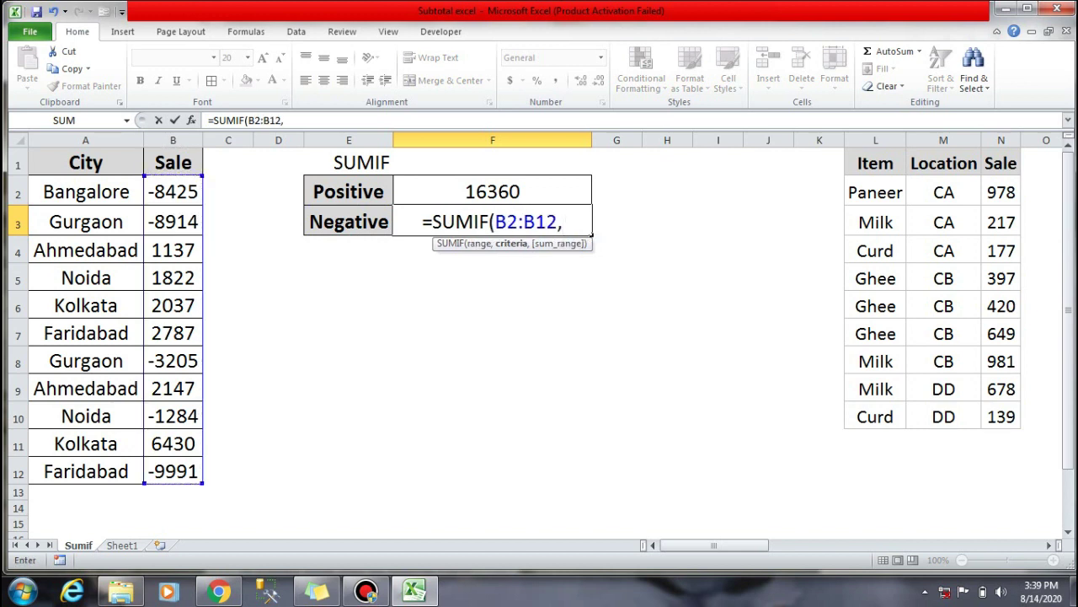
text("<)
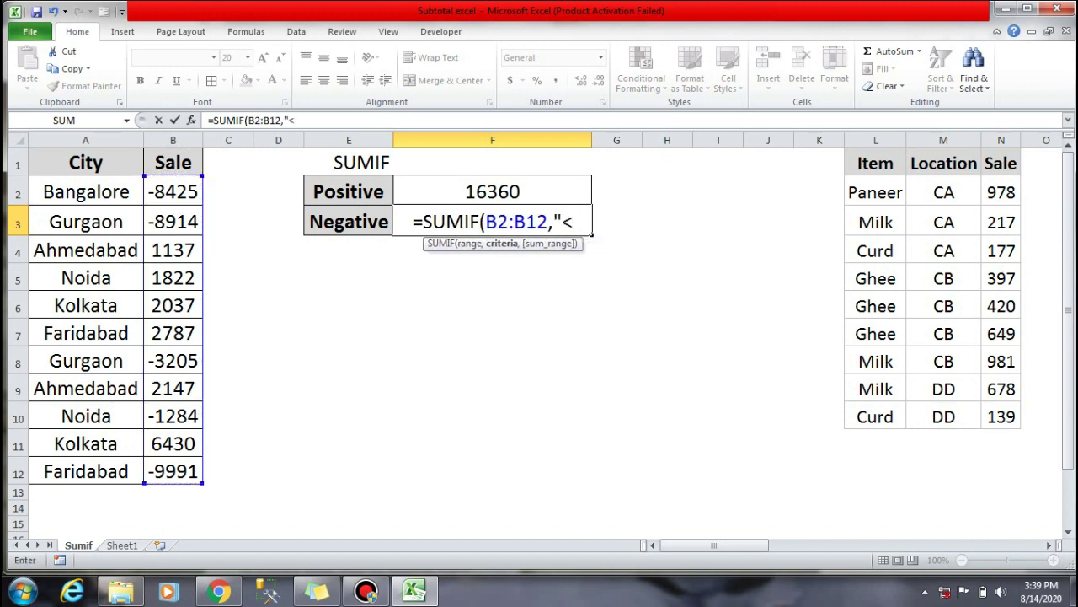
text(0"))
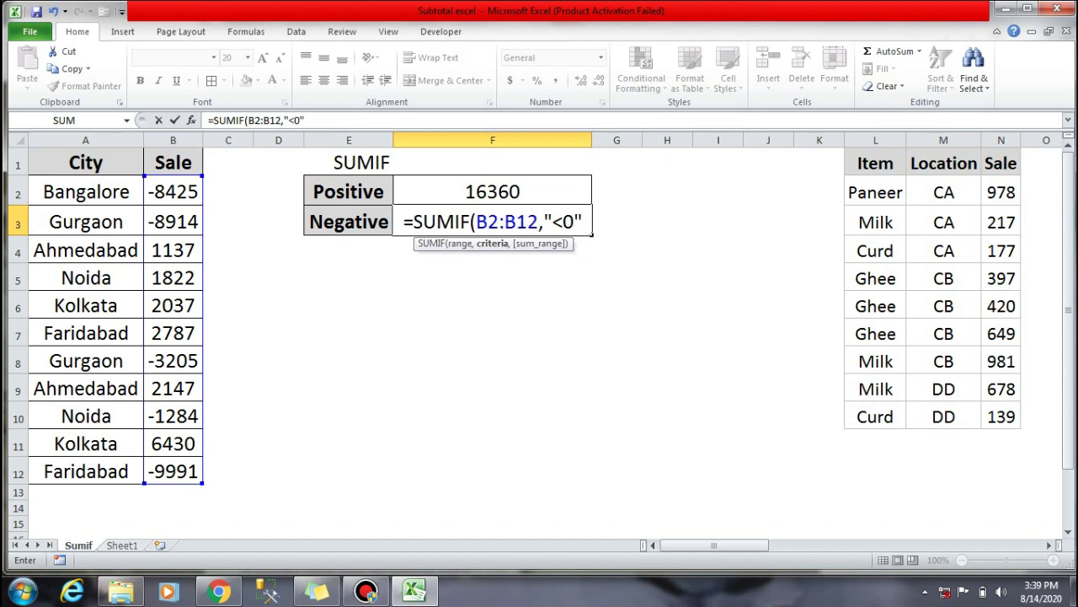
key(Return)
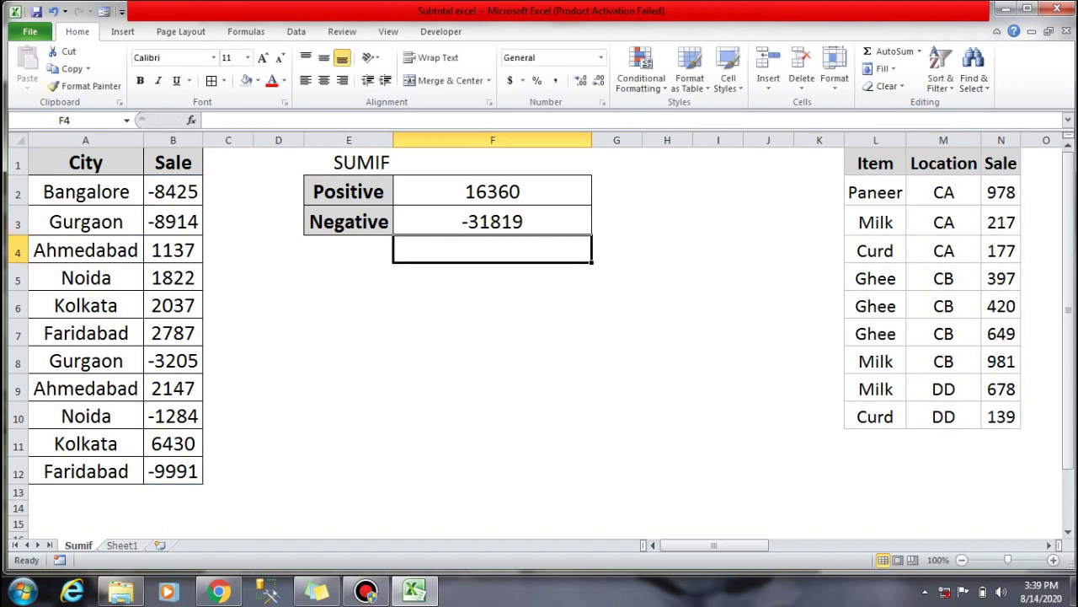
key(Up)
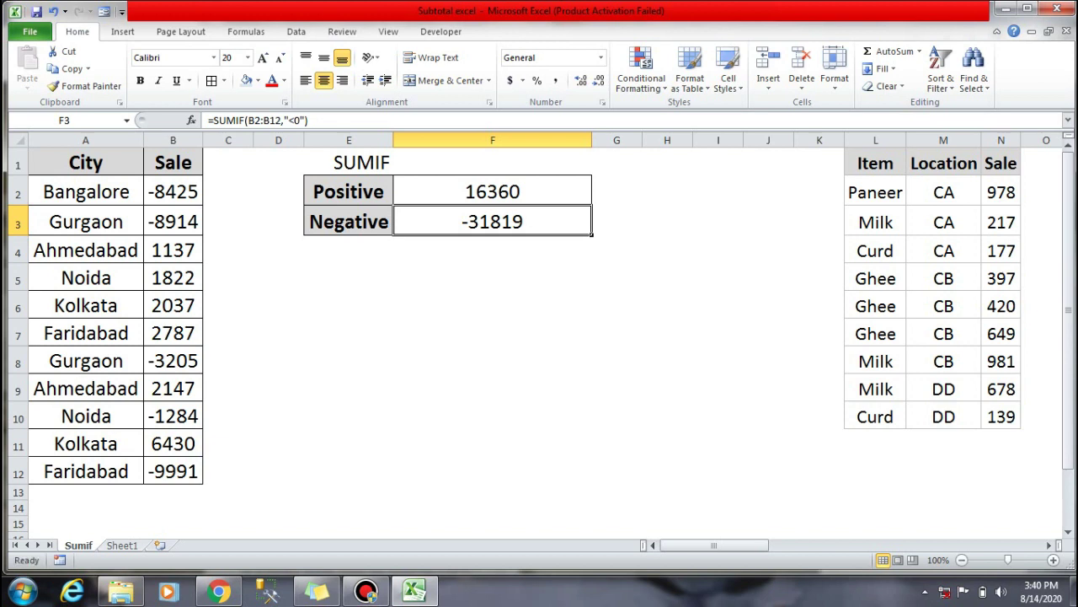
Step: Select the whole Item, Location and Sale table in L1:N10
key(ctrl+Right)
key(ctrl+Right)
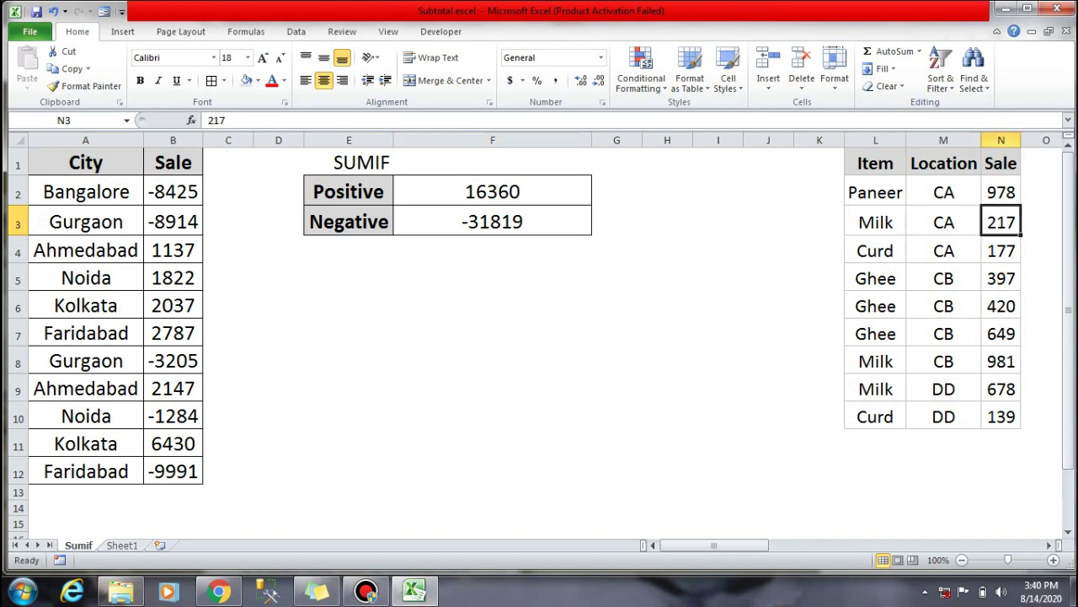
key(ctrl+Up)
key(ctrl+Left)
key(ctrl+a)
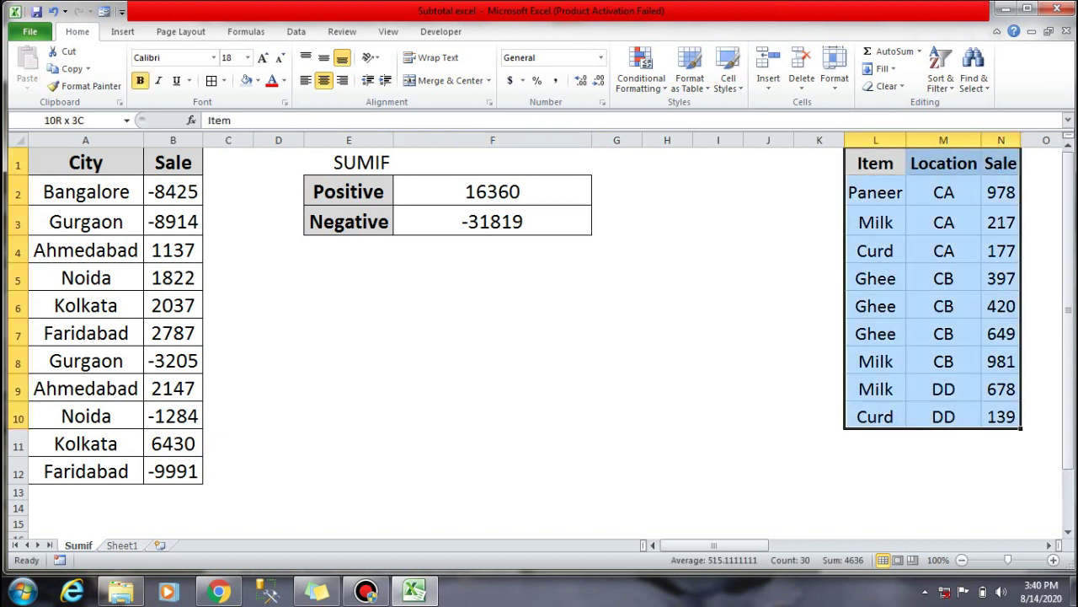
Step: Begin a formula in cell S3, directly below the Sales Over threshold
key(Right)
key(Right)
key(Right)
key(Right)
key(Right)
key(Right)
key(Down)
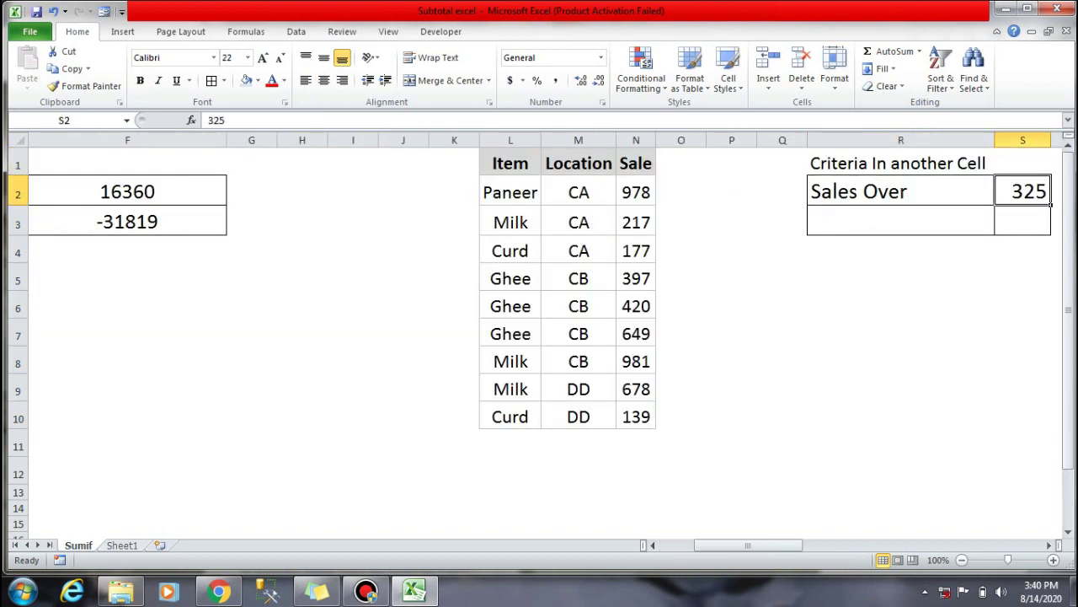
key(Down)
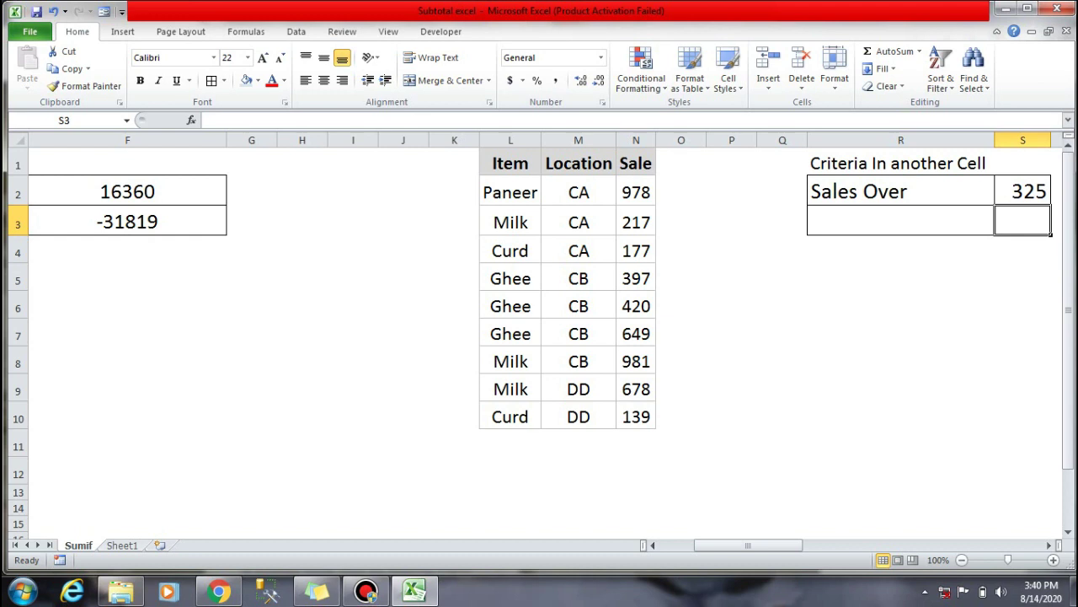
text(=)
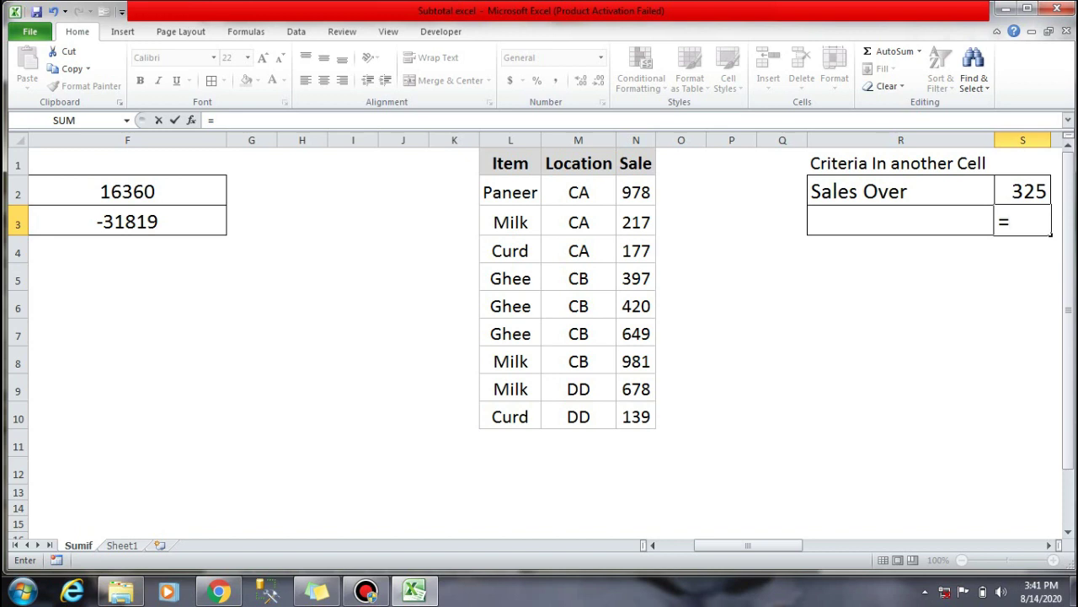
Step: Enter the SUMIF function name in the S3 formula, correcting its misspelling
text(summif)
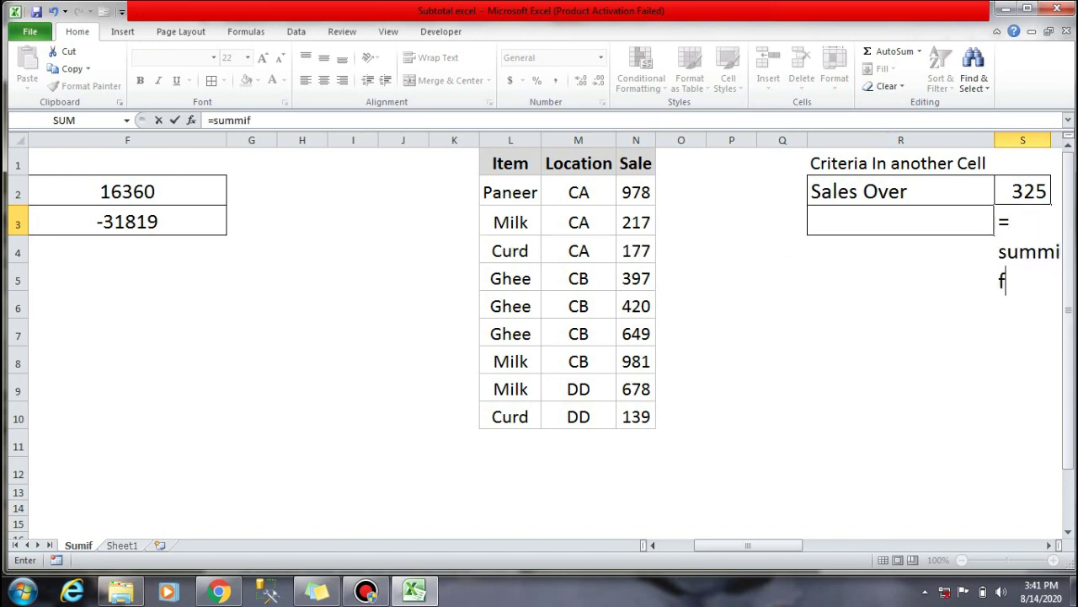
text(\\\)
key(BackSpace)
key(BackSpace)
key(BackSpace)
key(BackSpace)
key(BackSpace)
key(BackSpace)
key(BackSpace)
key(BackSpace)
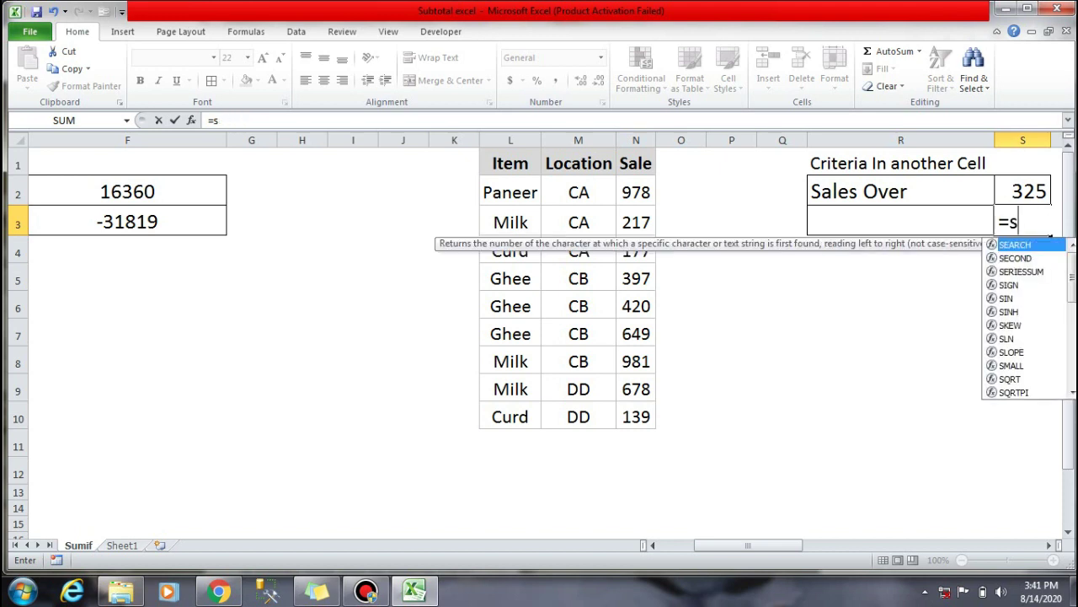
text(umif)
key(Tab)
Step: Set the Sale values N2:N10 as the range of the SUMIF formula in S3
key(Left)
key(Left)
key(Left)
key(Left)
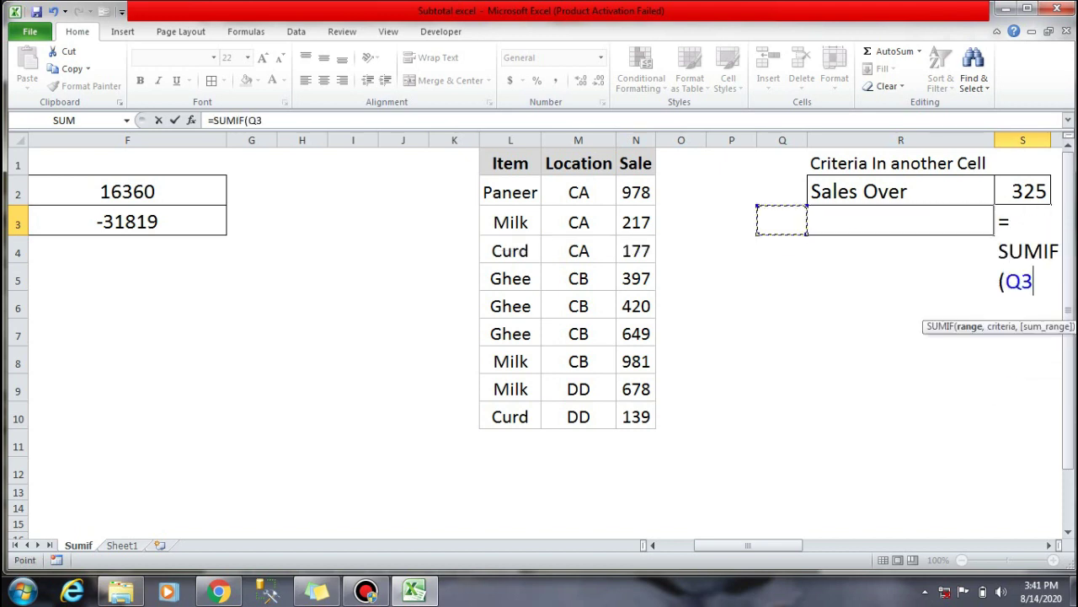
key(Left)
key(Up)
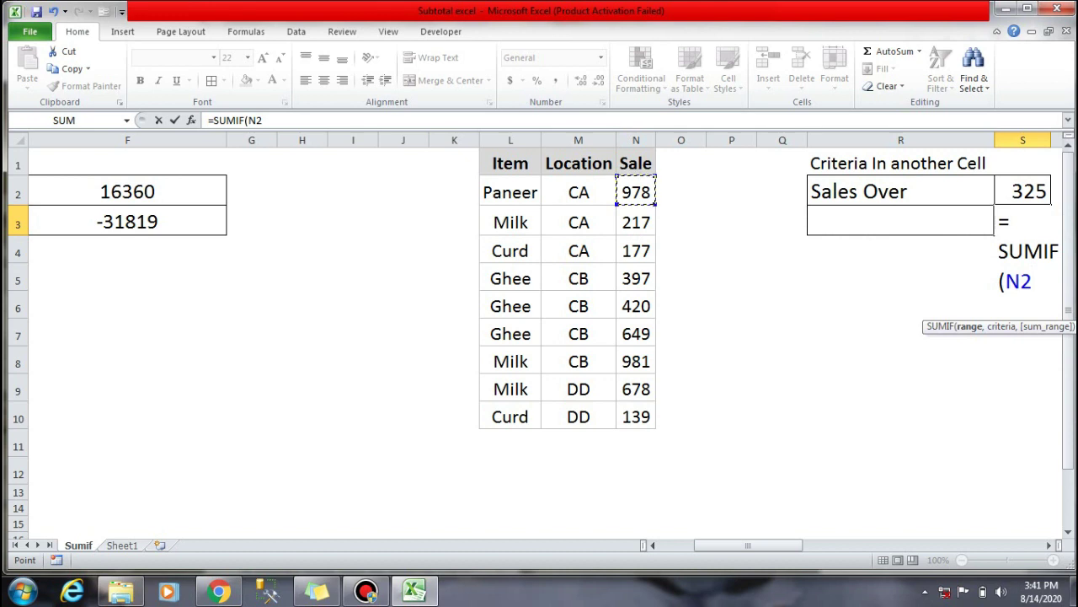
key(ctrl+shift+Down)
text(,)
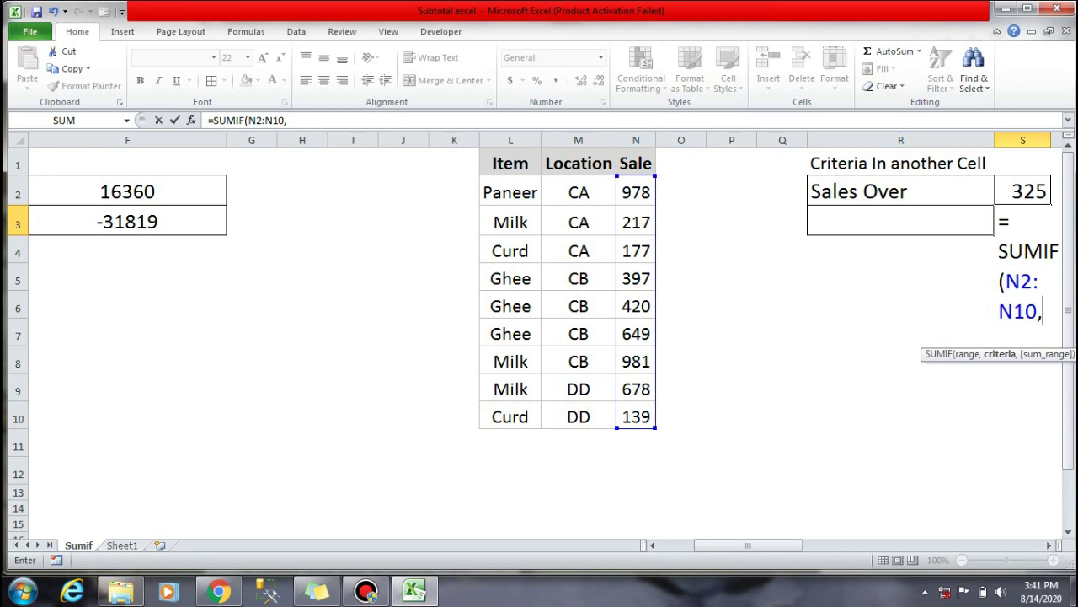
Step: Finish the S3 formula with the criteria ">"&S2, referring to the threshold cell
text(")
text(>")
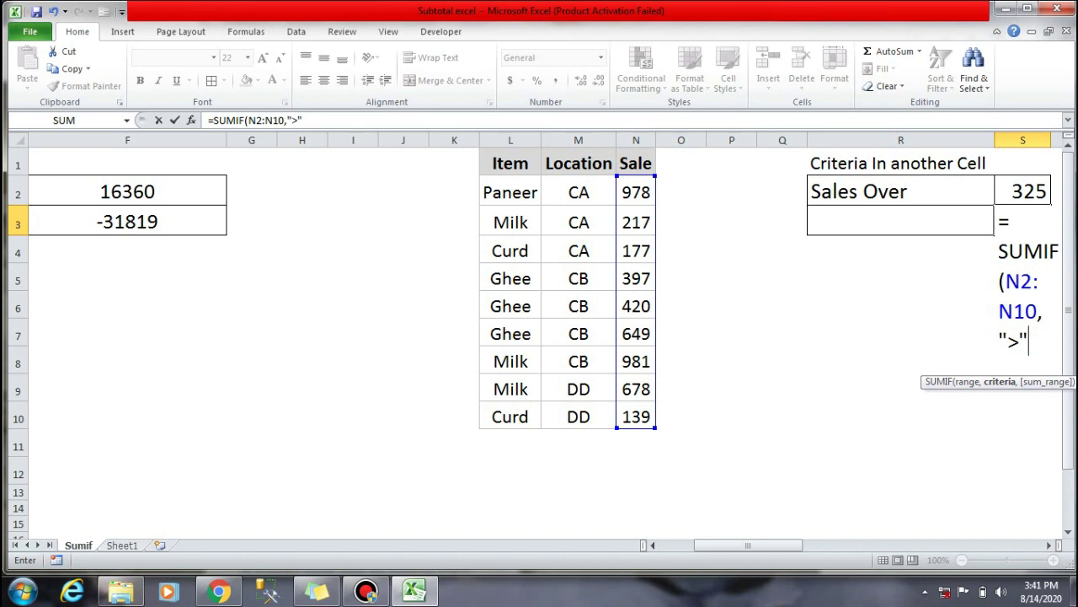
text(&)
key(Up)
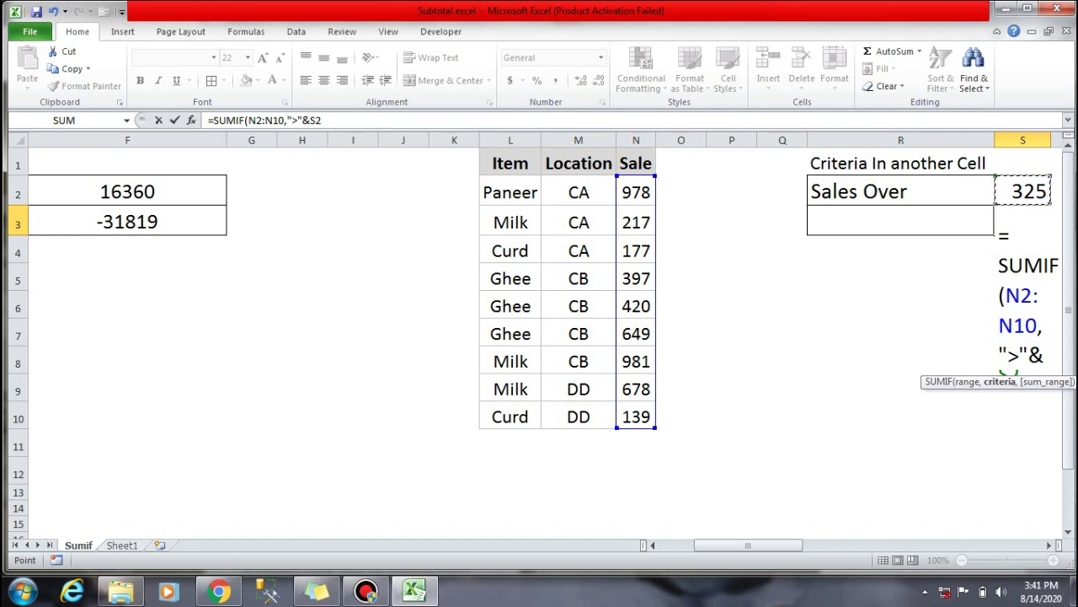
text())
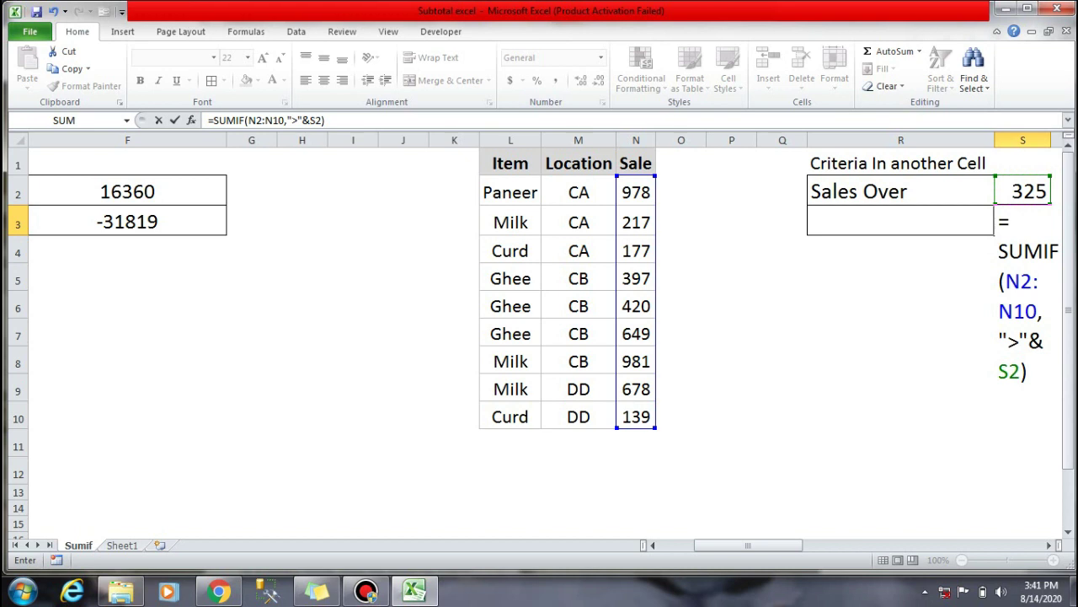
key(Return)
click(1022, 222)
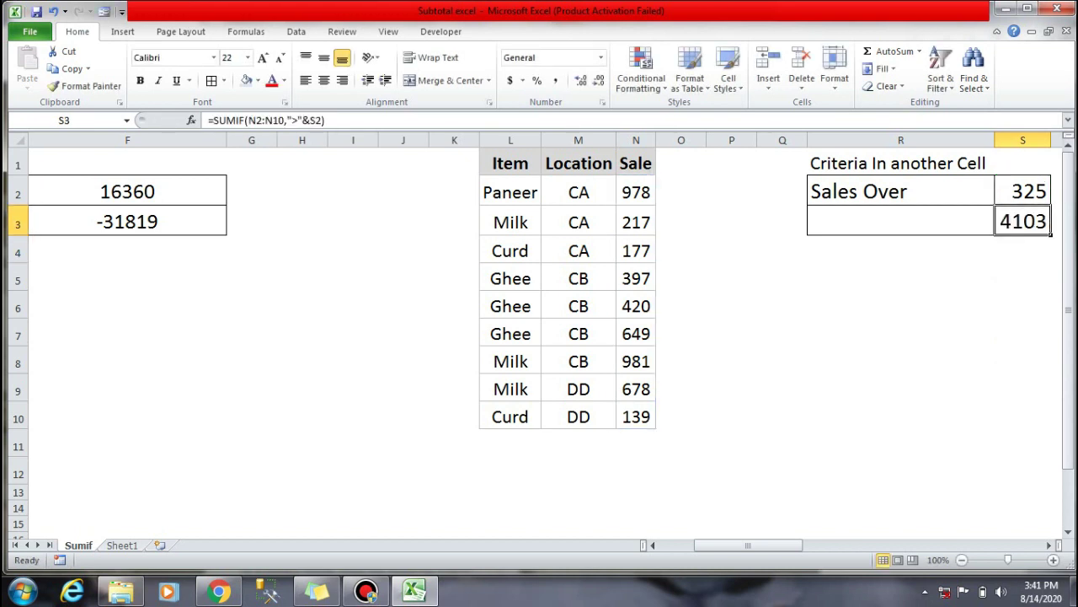
Step: Start a SUMIF formula in cell R3, below the Sales Over label, with N2:N10 as its range
click(901, 222)
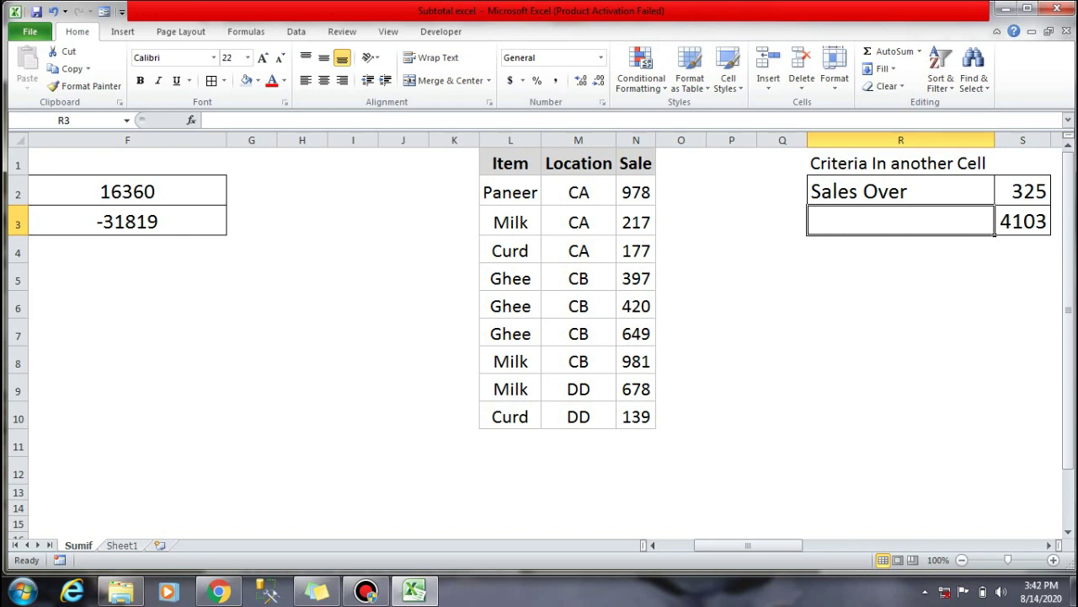
text(=sumif)
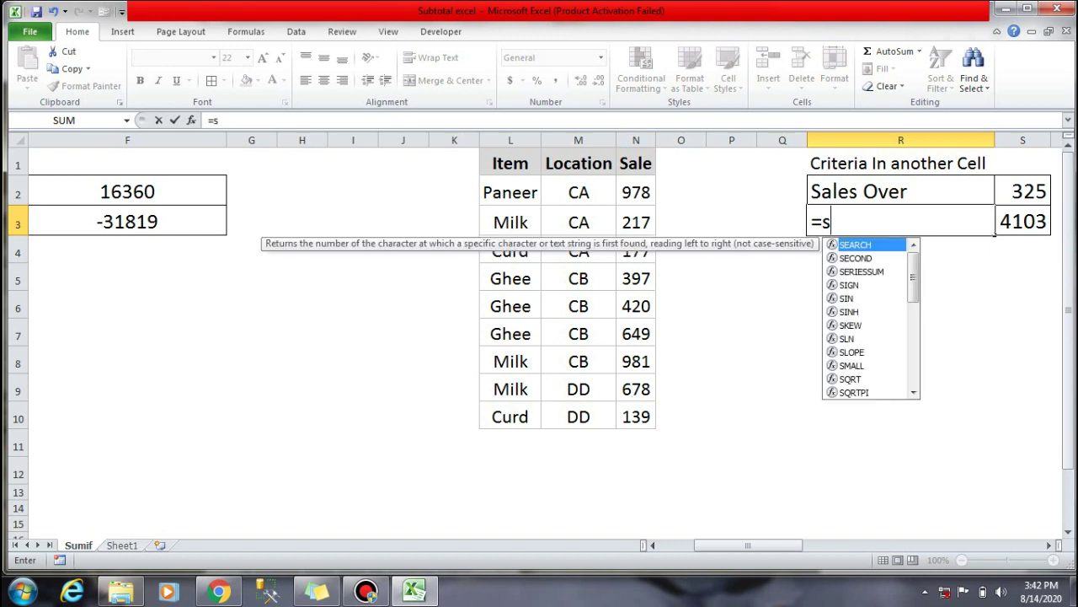
key(Tab)
key(Left)
key(Left)
key(Left)
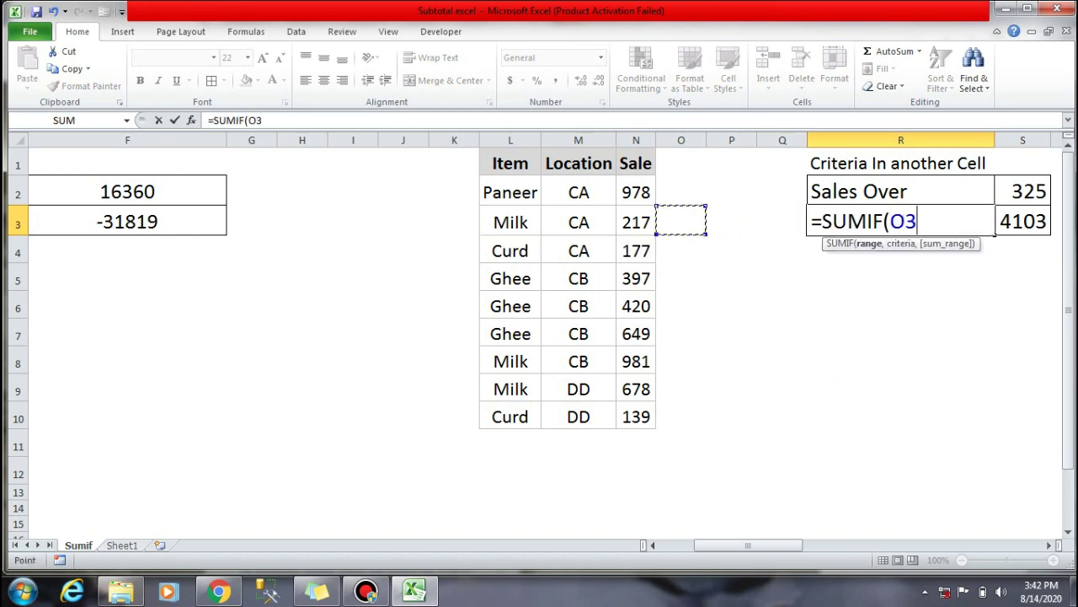
key(Left)
key(Up)
key(ctrl+shift+Down)
text(,)
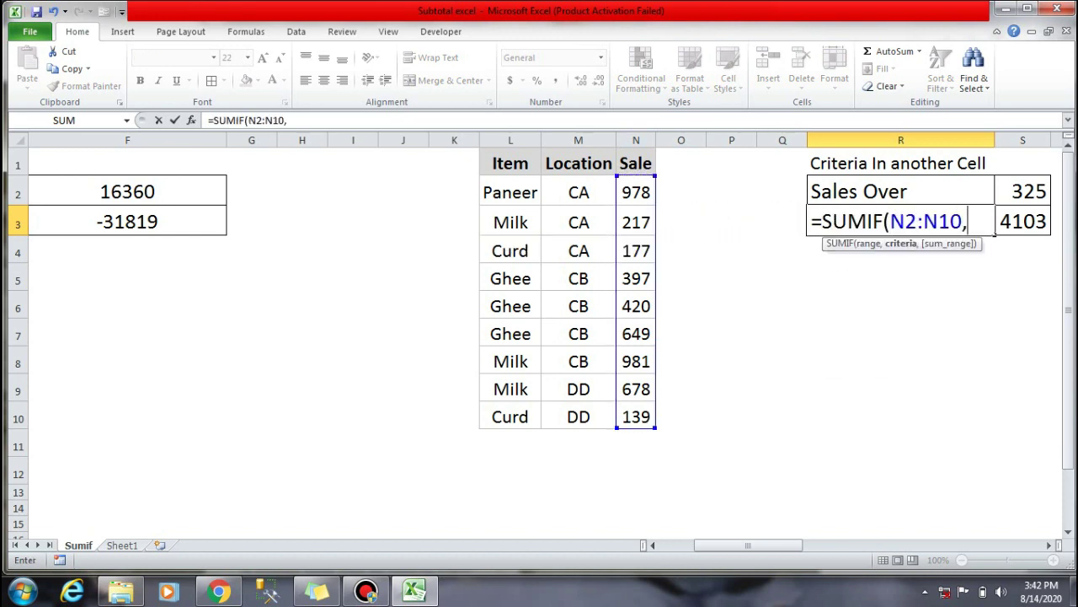
Step: Finish the R3 formula with the fixed criteria ">325"
text(">)
text(325)
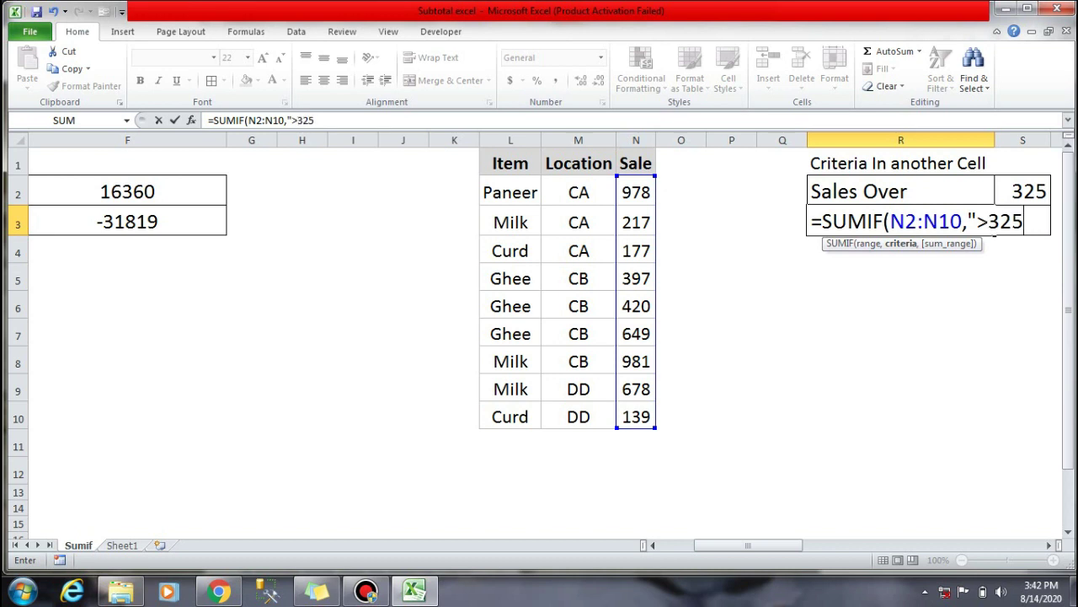
text("))
key(Return)
Step: Compare the fixed-criteria formula in R3 with the cell-reference formula in S3
key(Up)
key(Right)
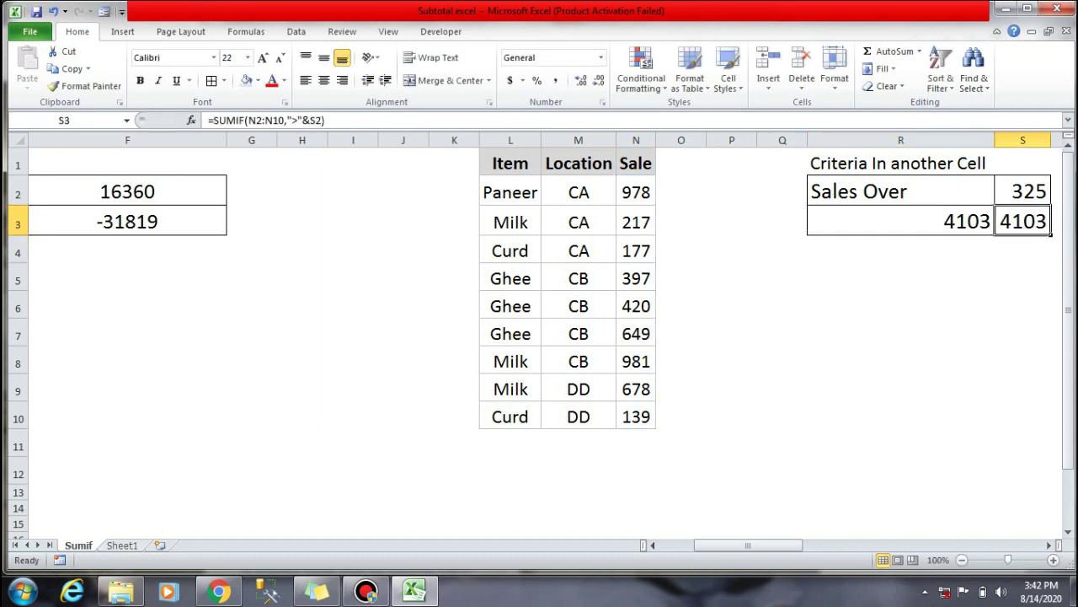
key(Left)
key(Right)
key(Left)
key(Right)
key(Left)
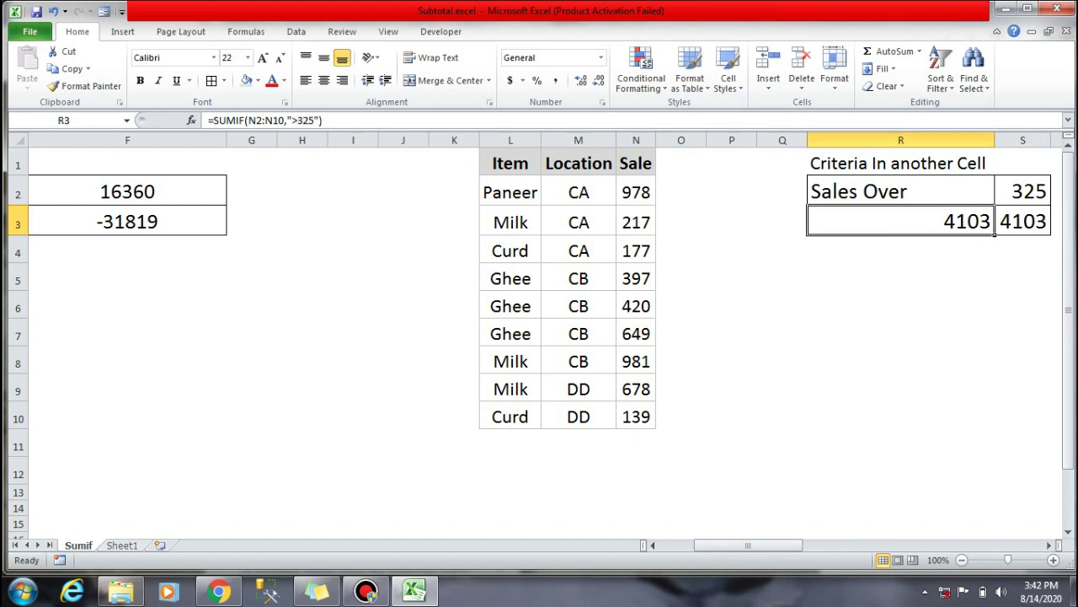
key(Right)
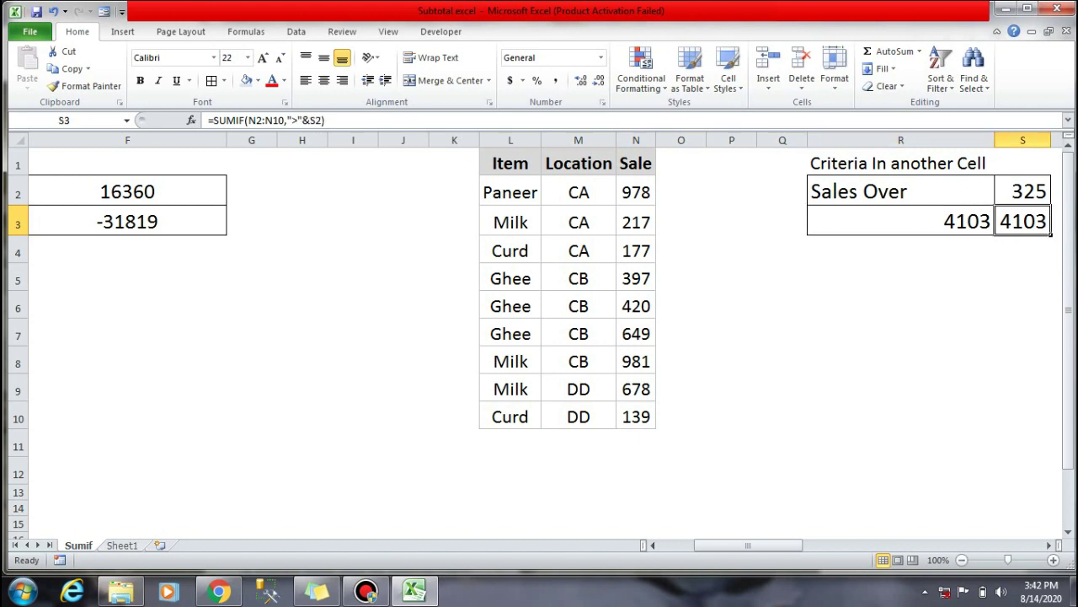
key(Right)
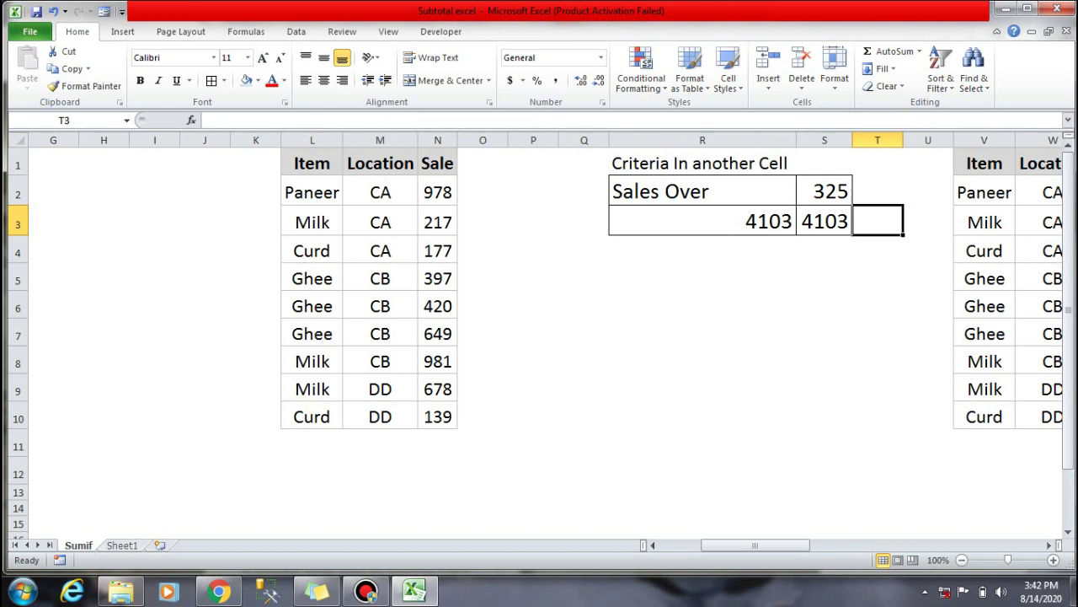
key(Left)
key(Left)
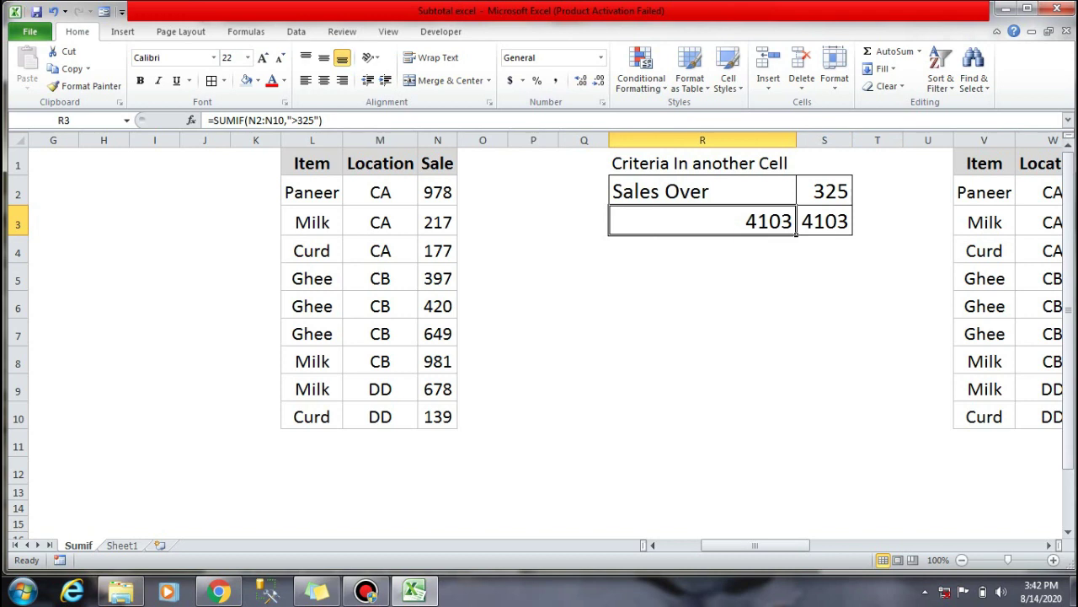
key(Right)
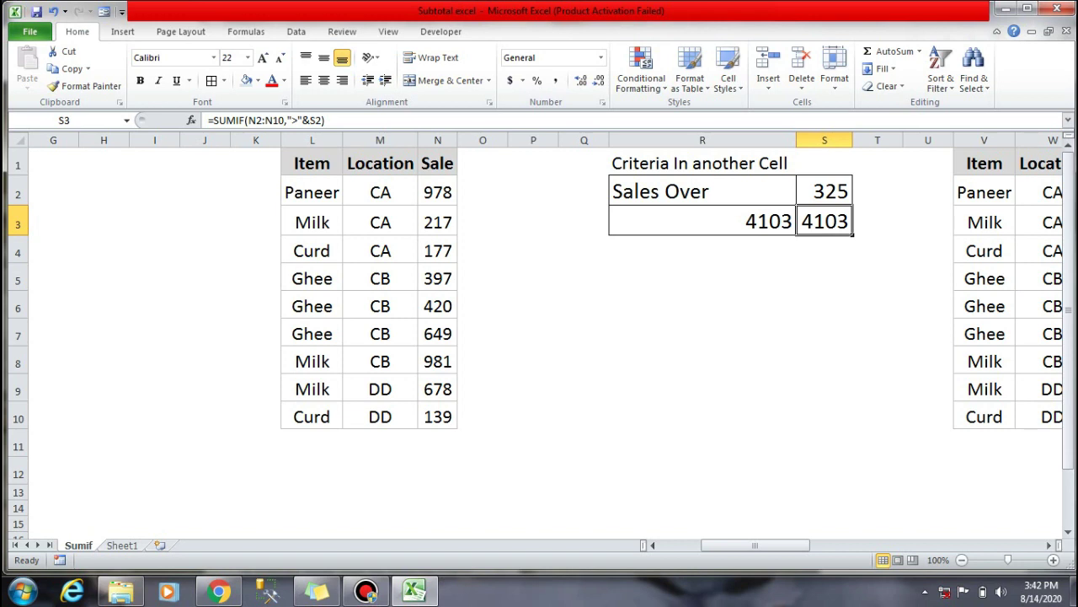
Step: Go to the Not Equal to table and select the Total cell beside Paneer, AB3
click(878, 220)
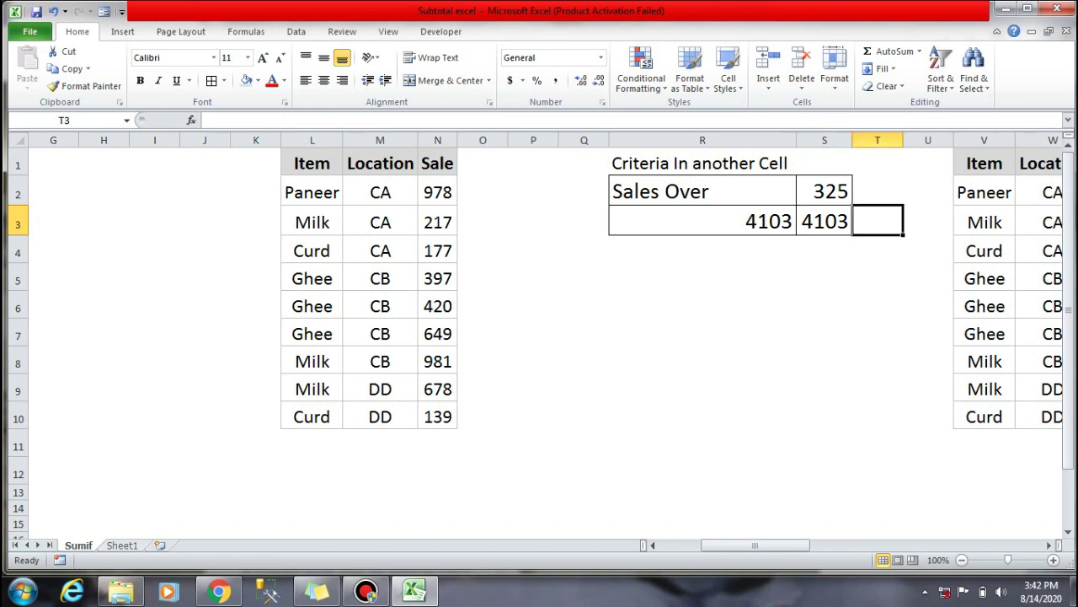
key(Right)
key(Right)
key(Right)
key(Right)
key(Right)
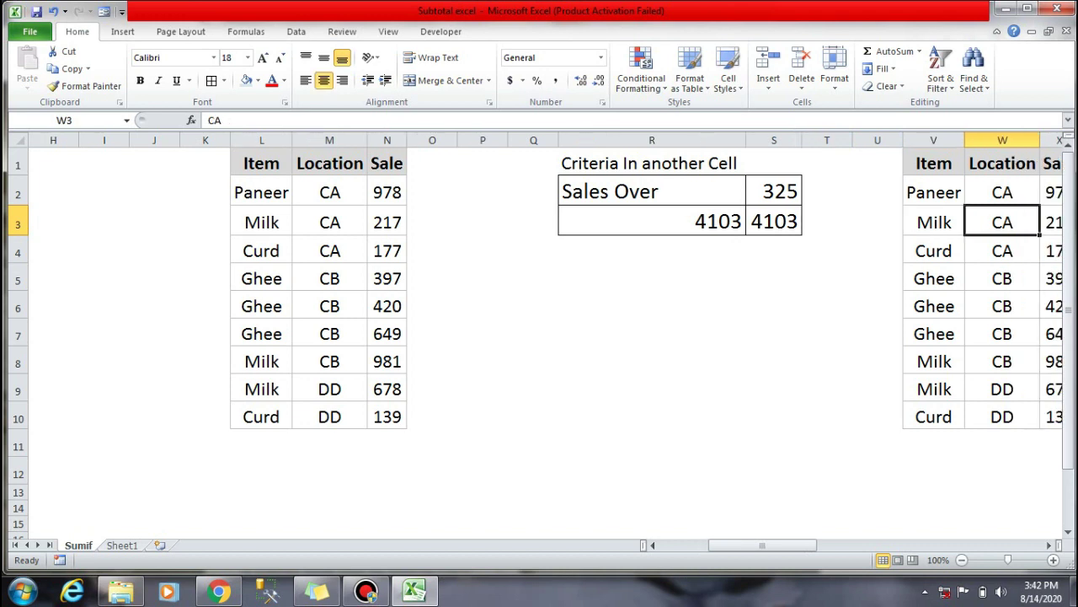
key(Right)
key(Right)
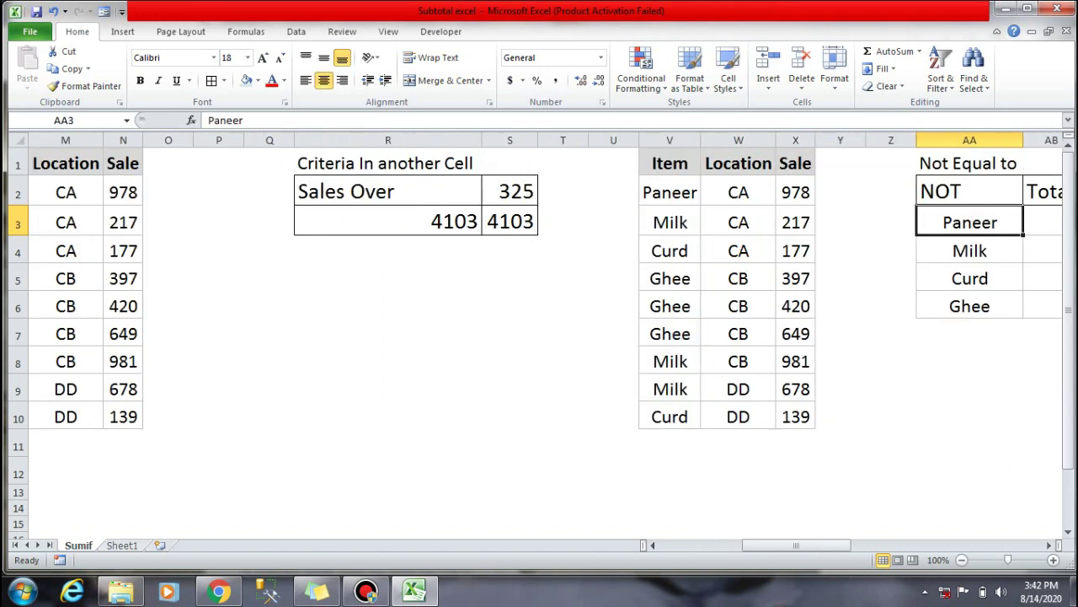
key(Right)
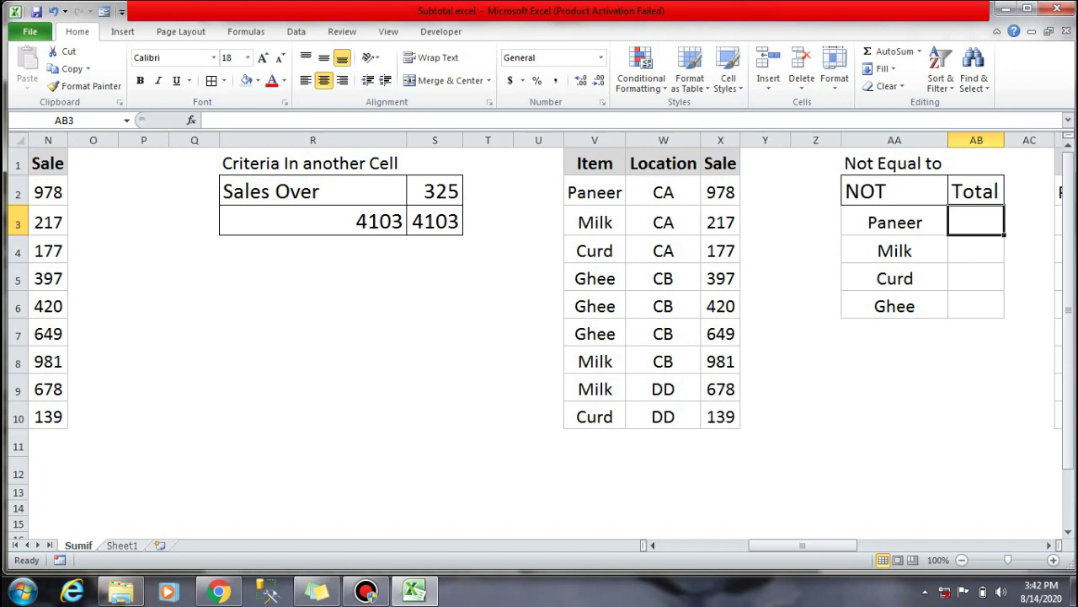
Step: Review the source table in V1:X10 and go to the Paneer entry in the NOT list
click(595, 163)
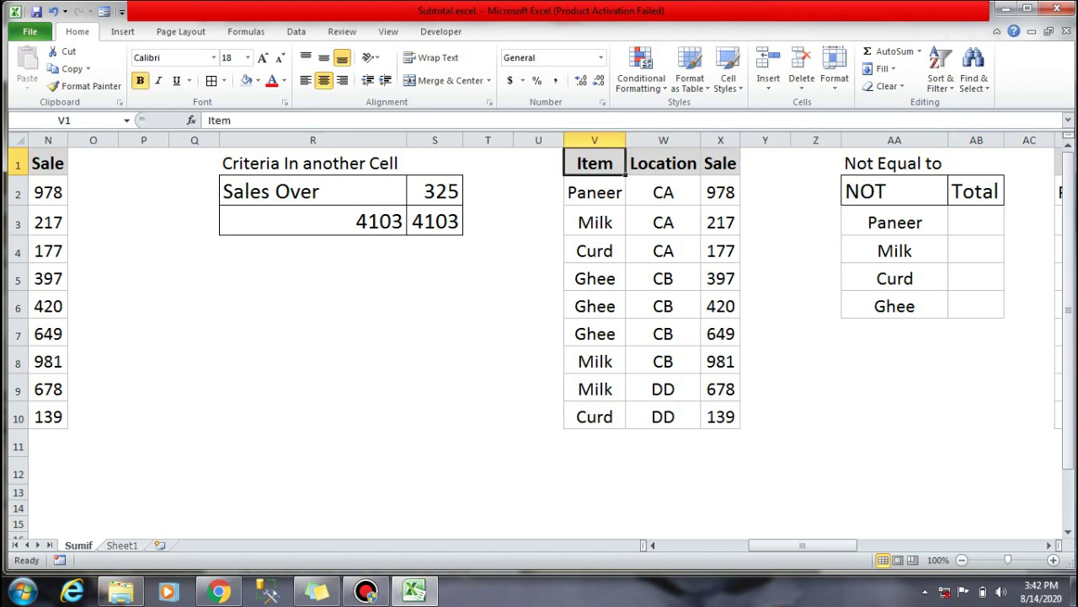
key(ctrl+shift+Right)
key(ctrl+shift+Down)
key(Right)
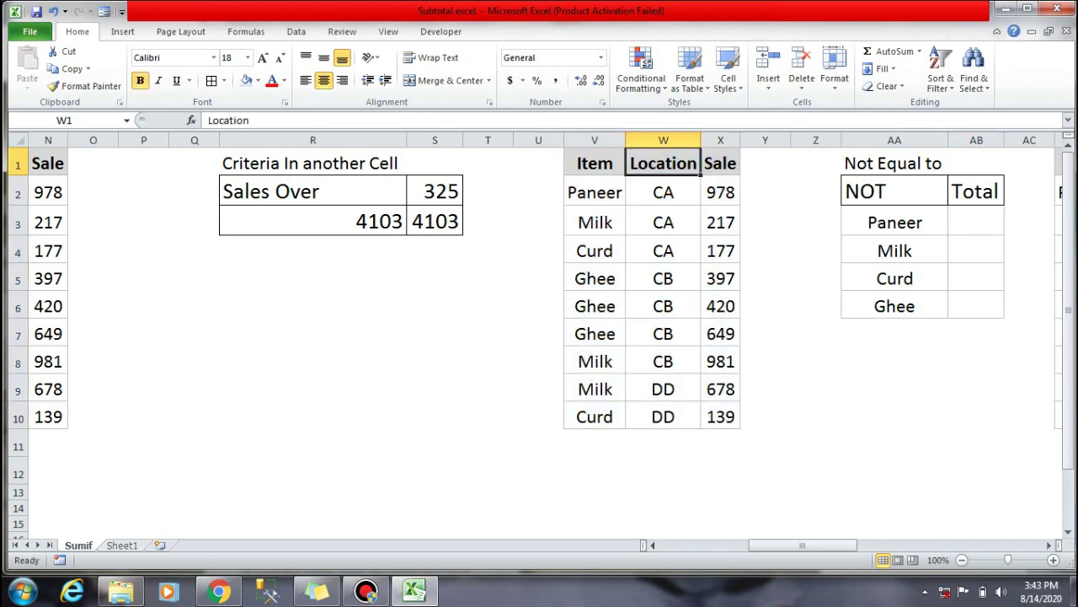
key(Right)
key(Right)
key(Right)
key(Right)
key(Down)
key(Down)
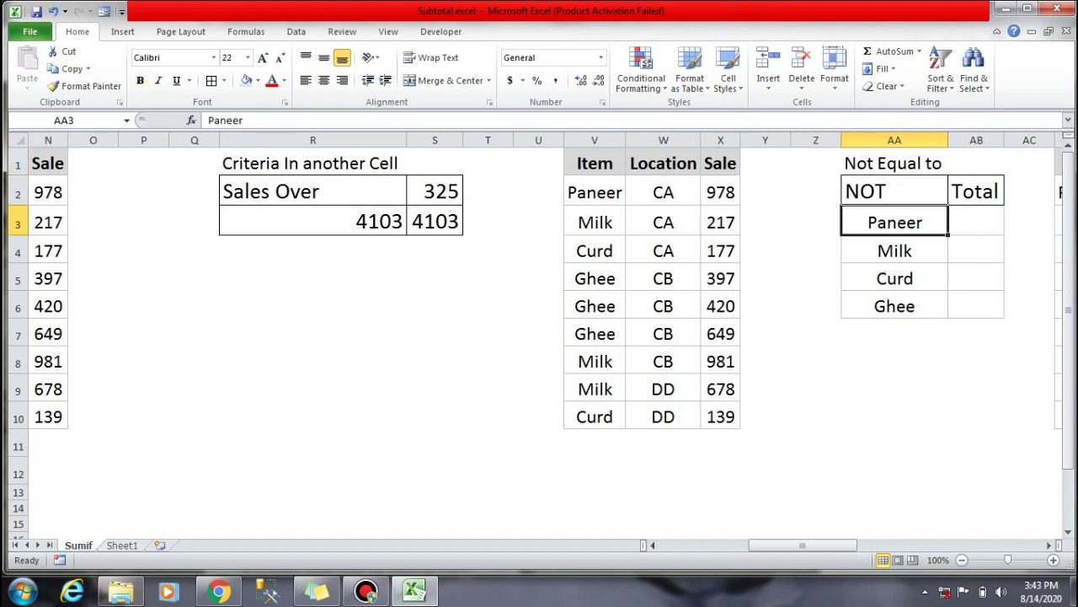
Step: Select the whole Item, Location and Sale table in V1:X10
key(Left)
key(Left)
key(Left)
key(Left)
key(Up)
key(Up)
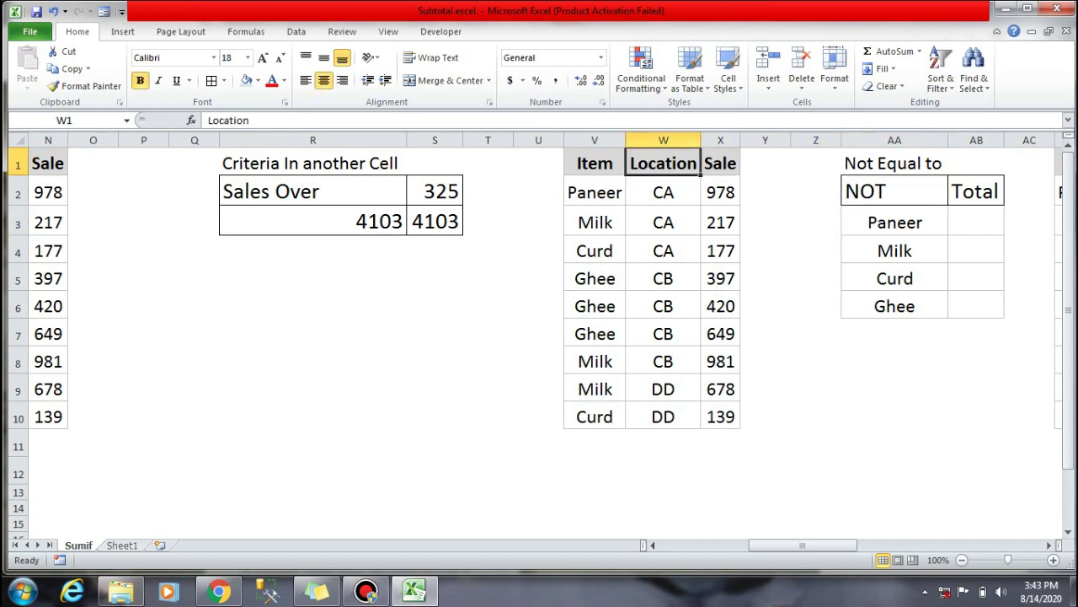
key(Left)
key(ctrl+shift+Right)
key(ctrl+shift+Down)
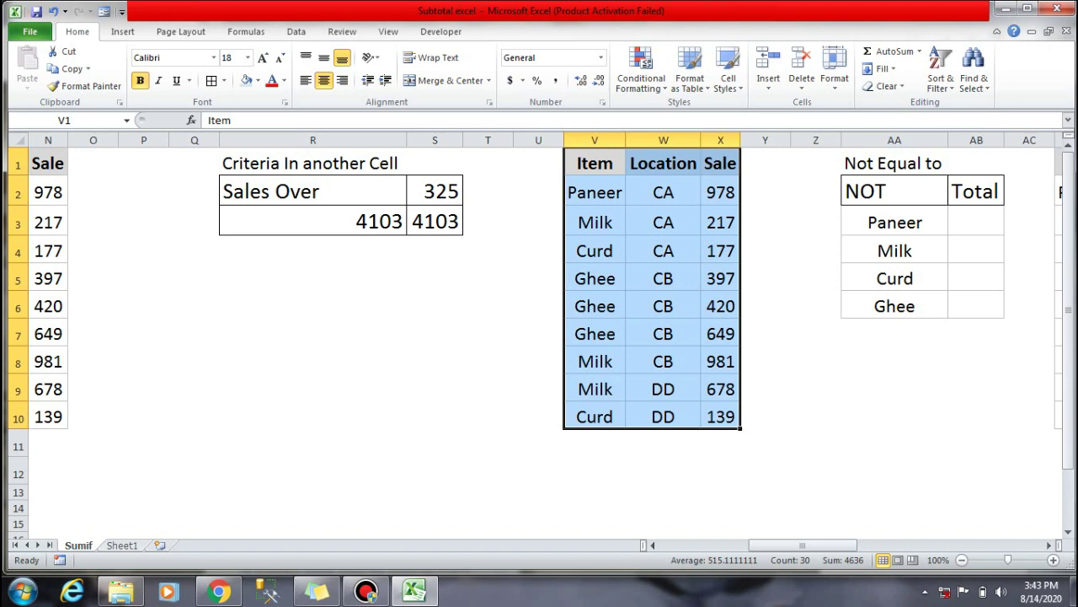
Step: Start a SUMIF formula in the Total cell beside Paneer, AB3, with the Item entries V2:V10 as its range
key(Down)
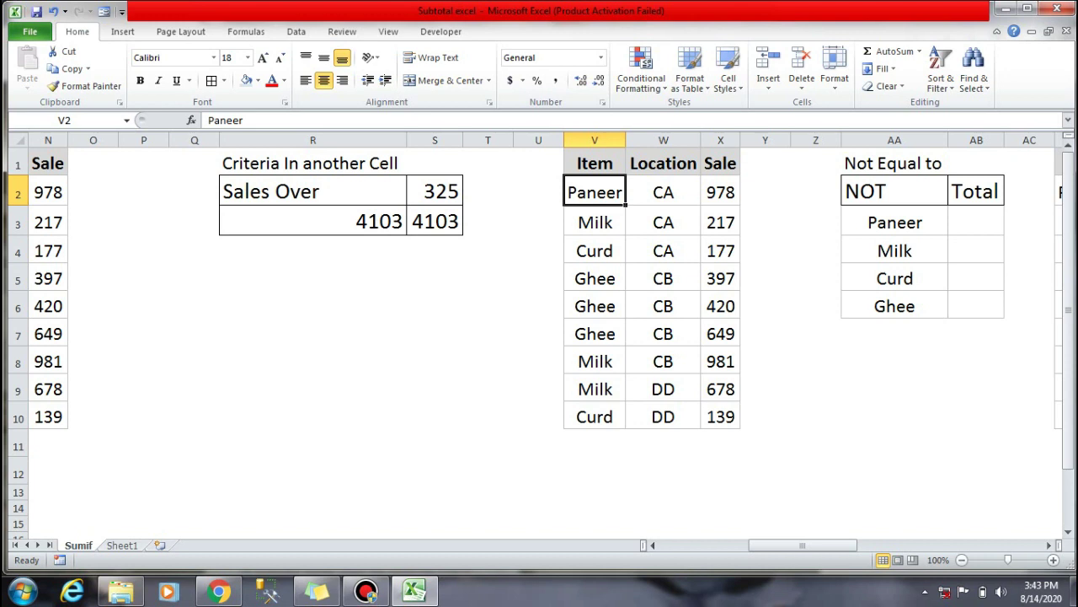
key(Down)
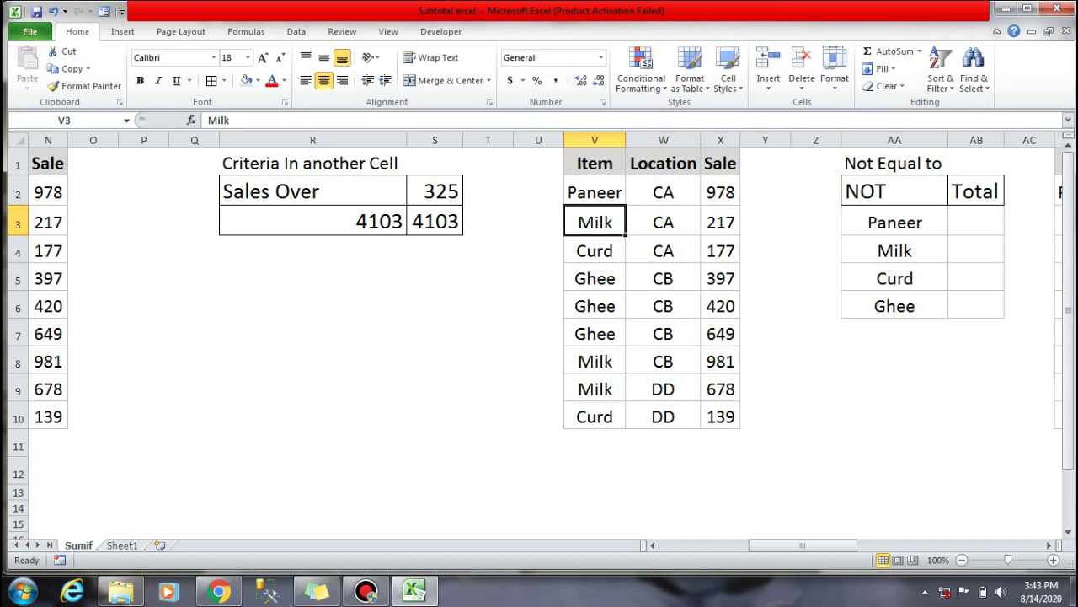
click(975, 221)
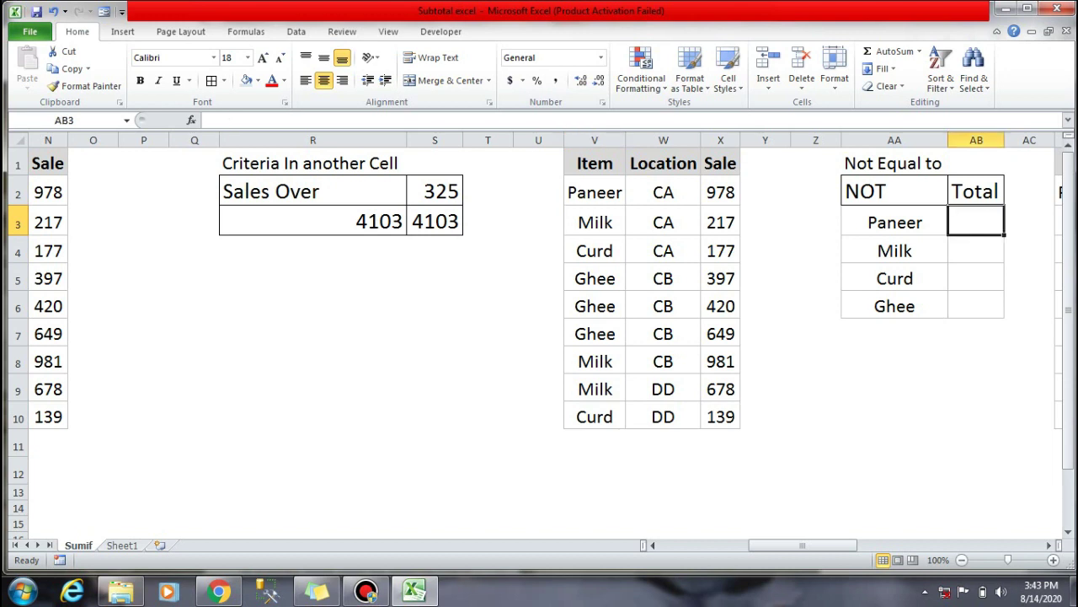
text(=sumi)
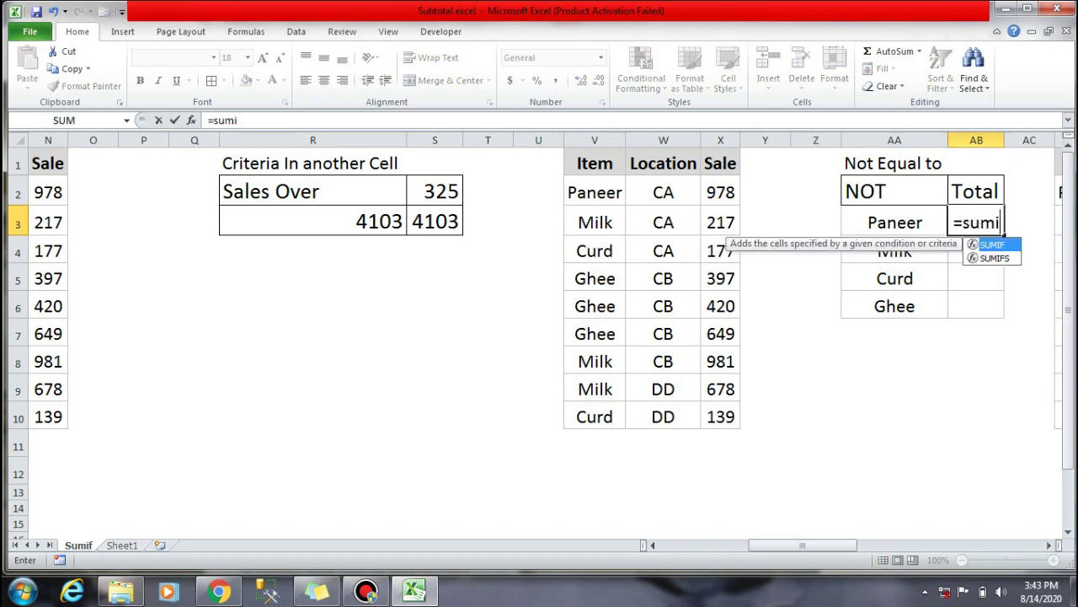
text(f)
key(Tab)
key(Left)
key(Left)
key(Left)
key(Left)
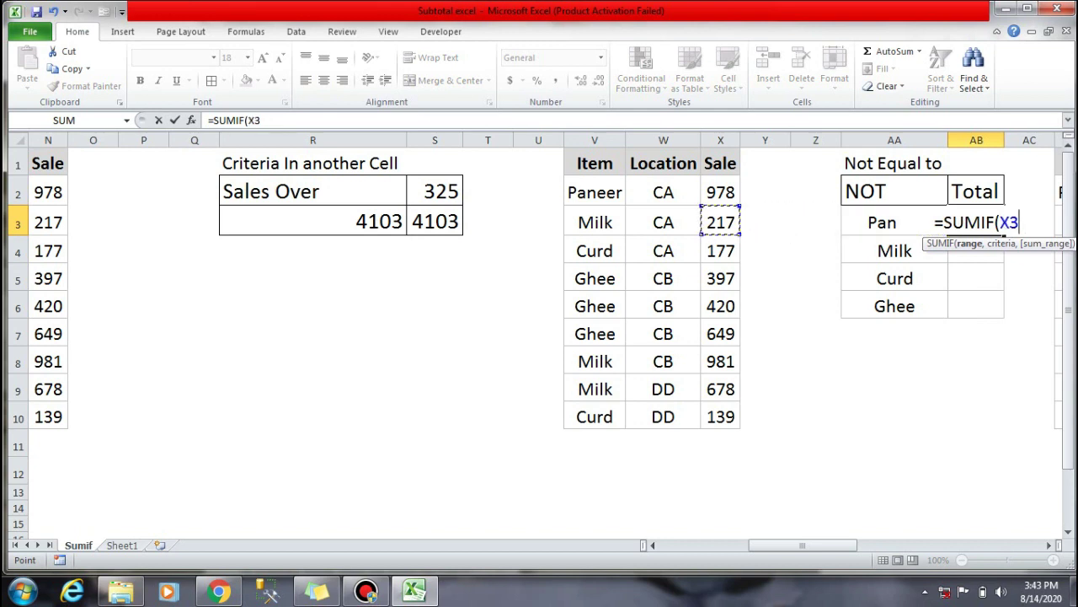
key(Left)
key(Left)
key(Up)
key(Up)
key(Down)
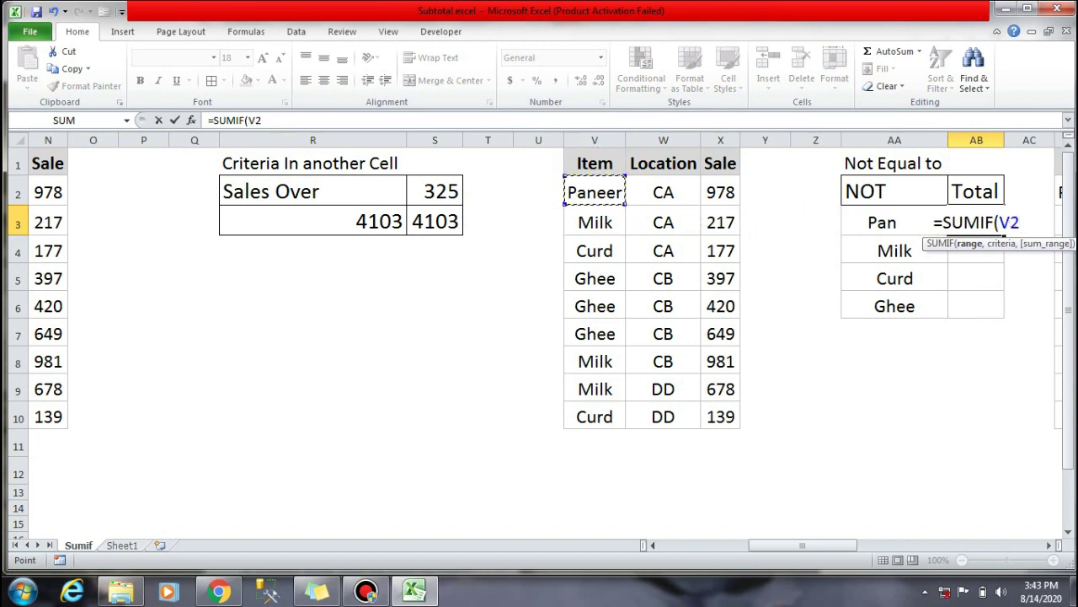
key(shift+Down)
key(shift+Down)
key(shift+Down)
key(shift+Down)
key(shift+Down)
key(shift+Down)
key(shift+Down)
key(shift+Down)
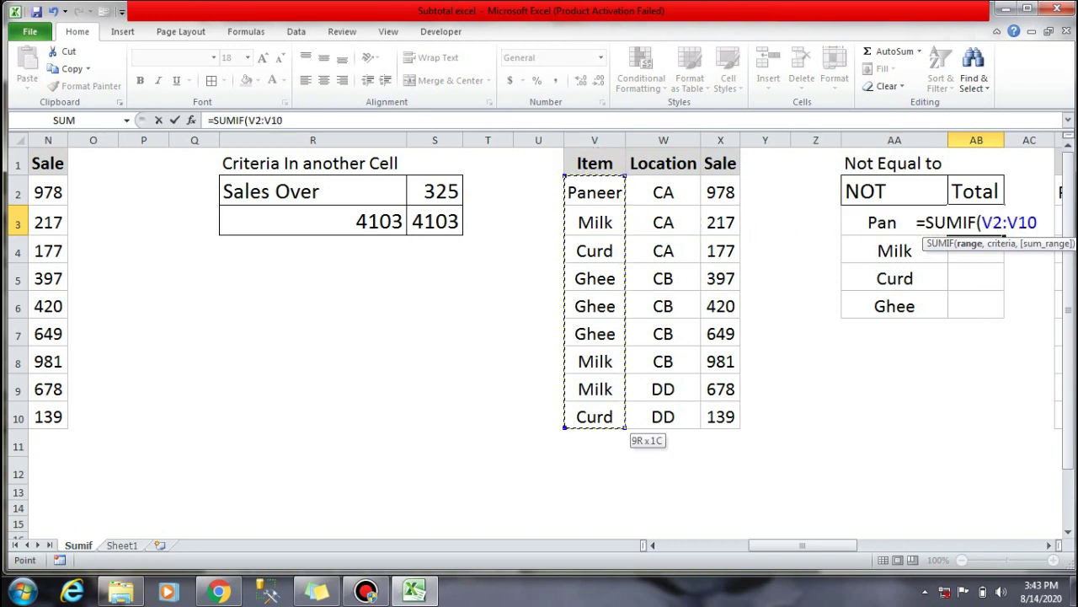
text(,)
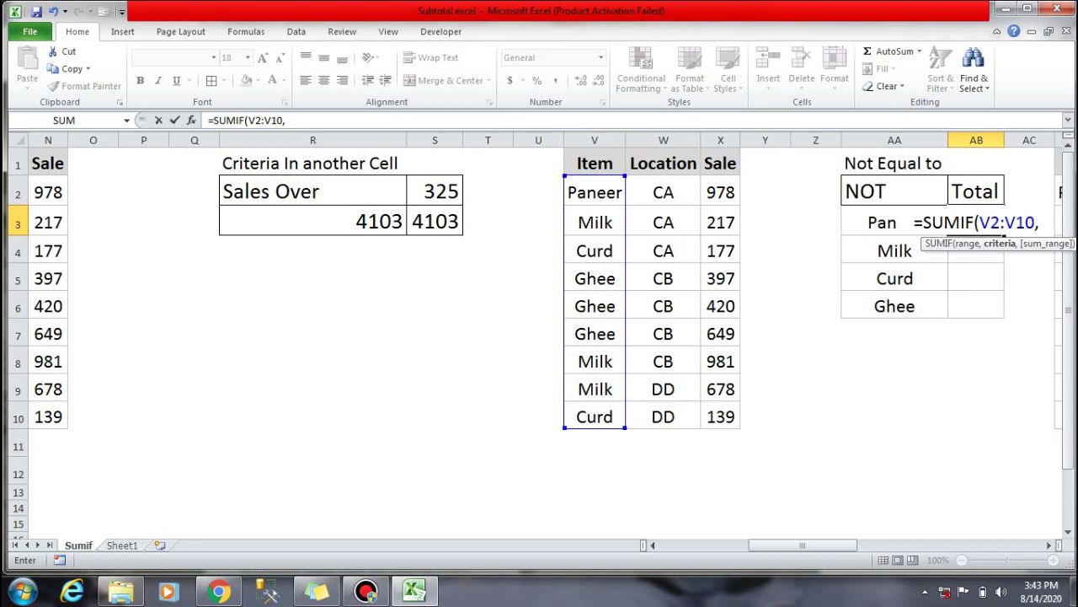
Step: Enter "<>Paneer" as the criteria of the SUMIF formula in AB3
text(")
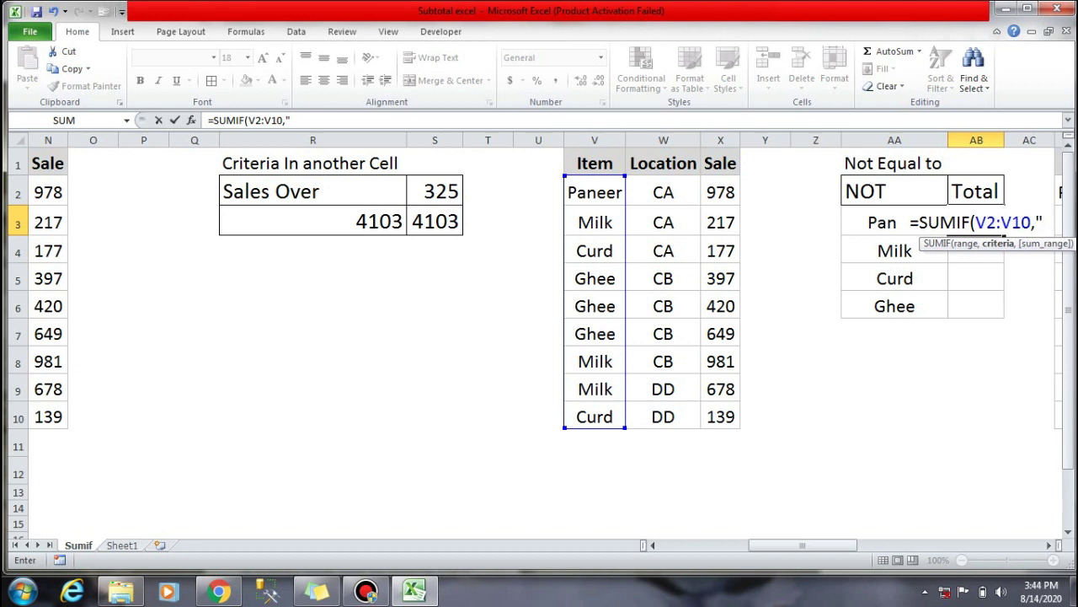
text(<>)
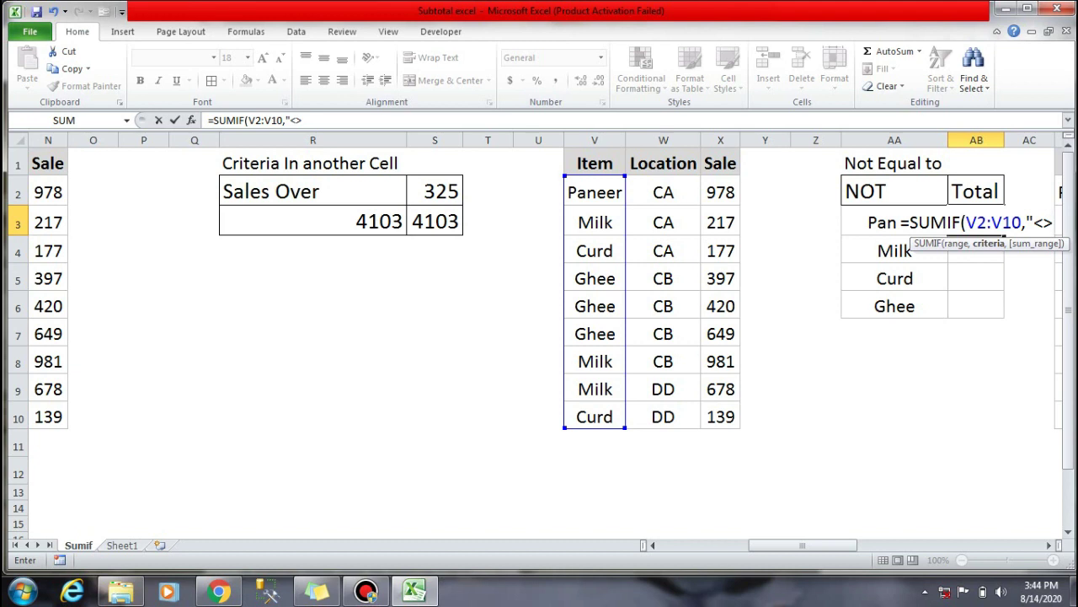
text(Pa)
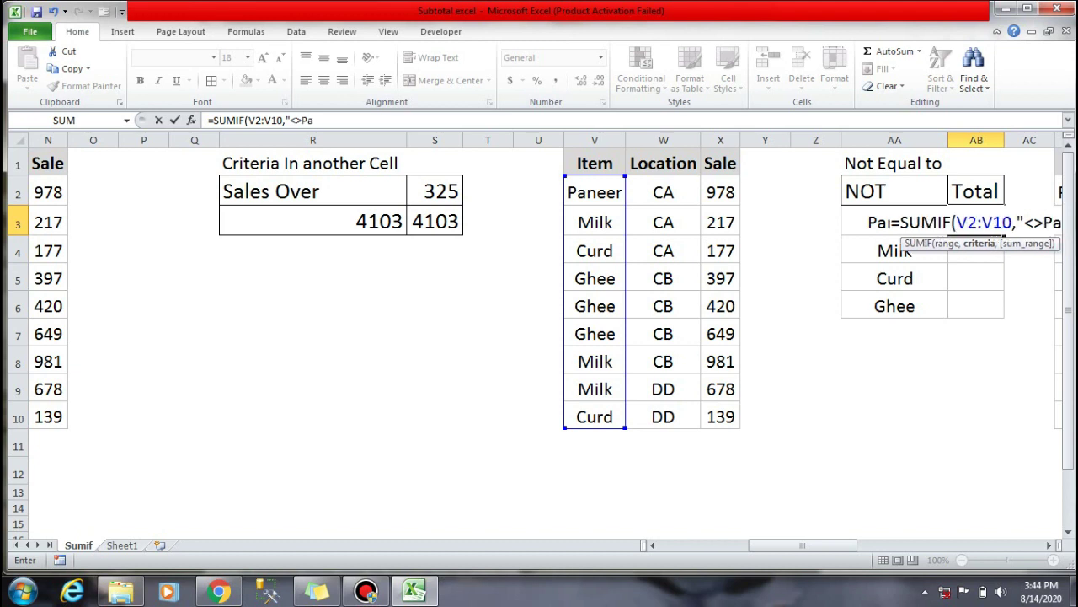
text(neer)
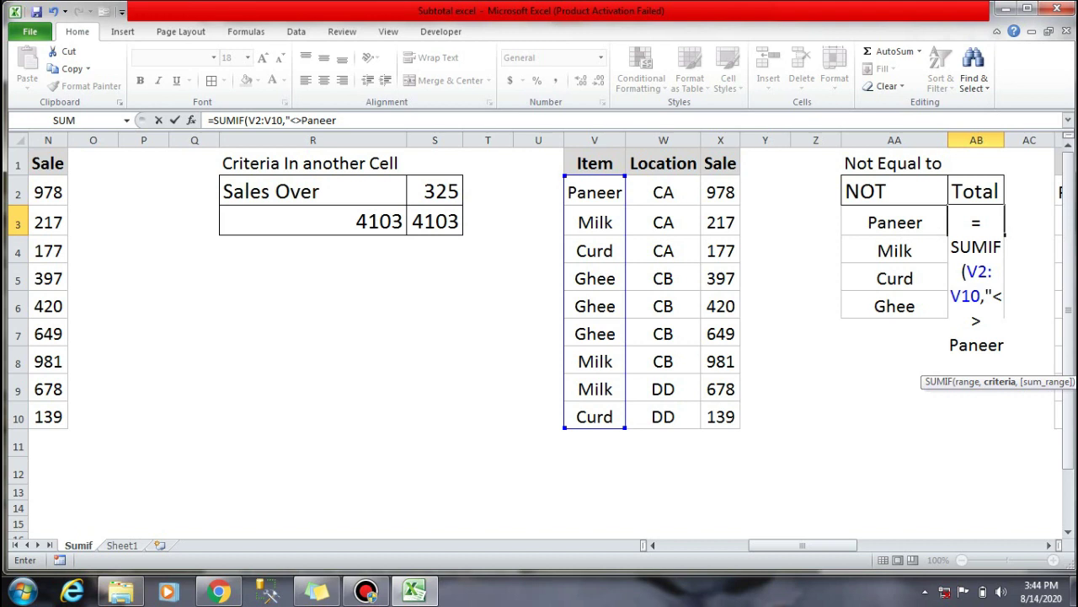
text(")
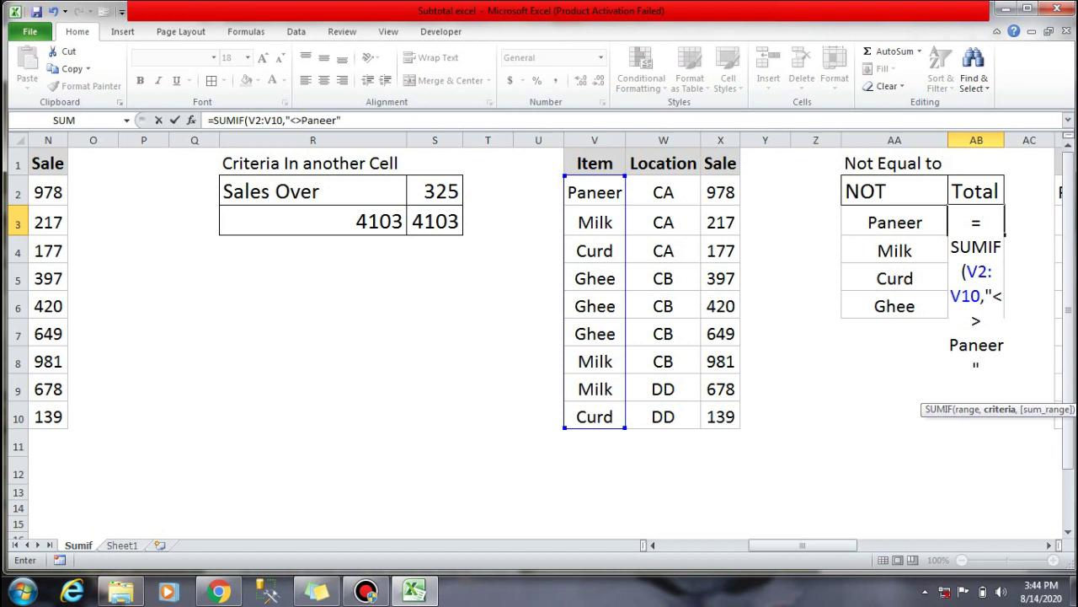
text(,)
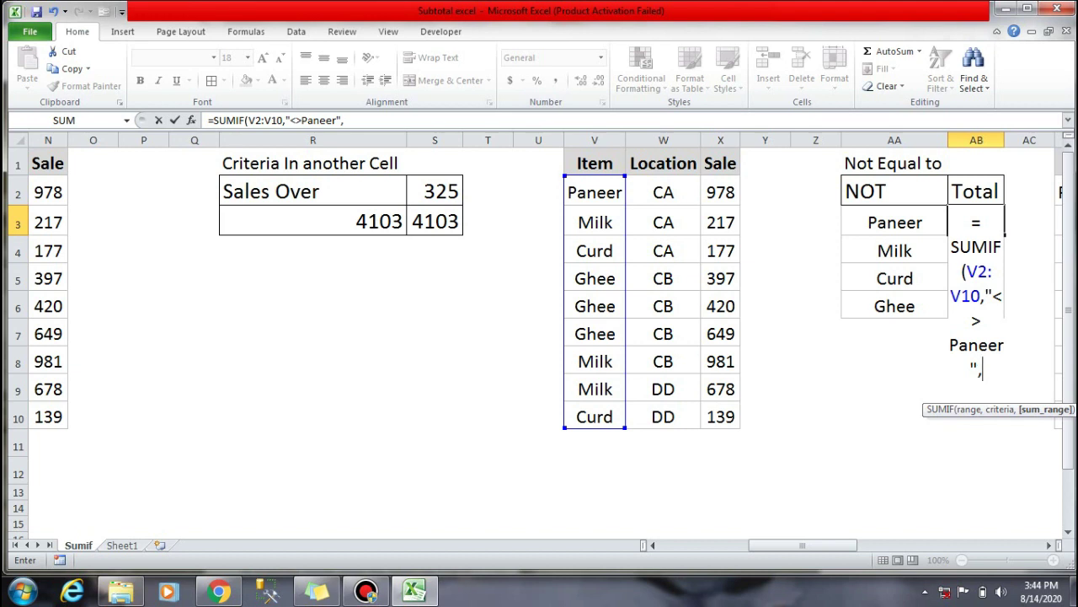
Step: Use the Sale values X2:X10 as the sum range, complete the SUMIF formula, and reselect AB3
key(Left)
key(Left)
key(Left)
key(Left)
key(Up)
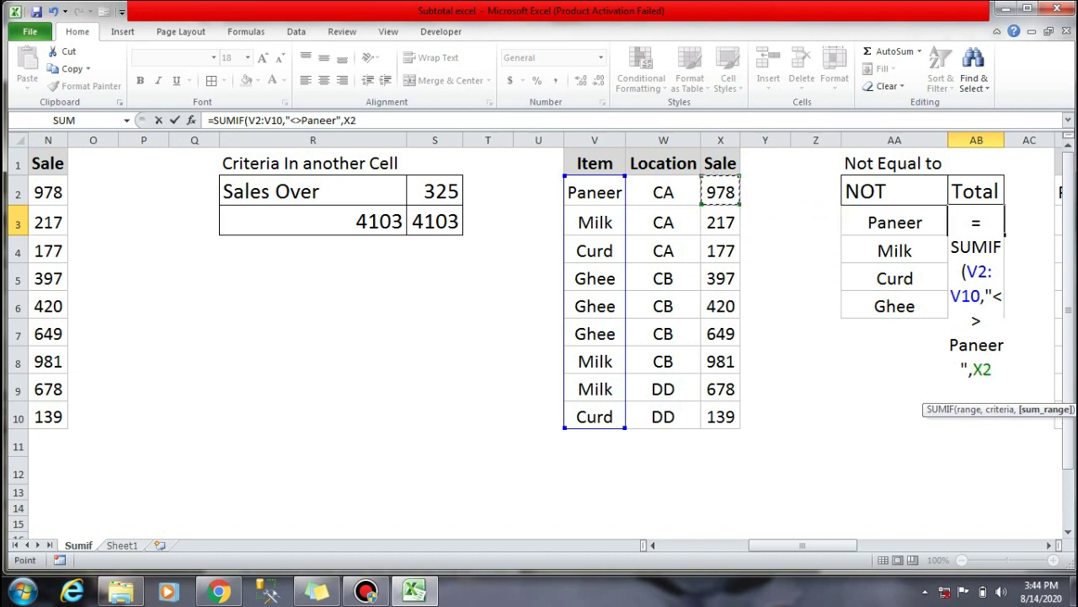
key(ctrl+shift+Down)
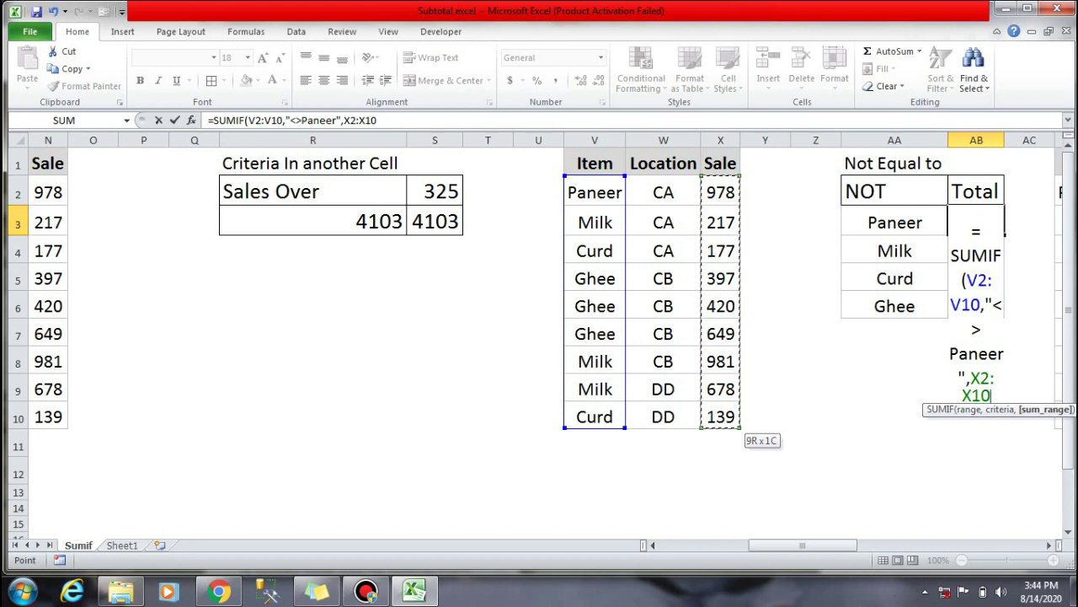
text())
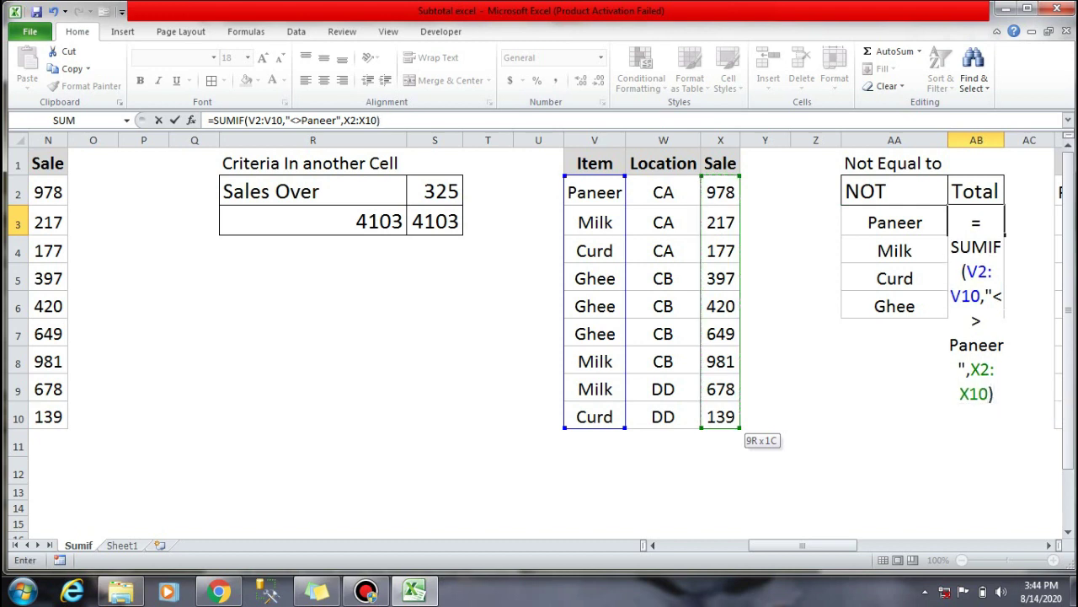
key(Return)
click(975, 222)
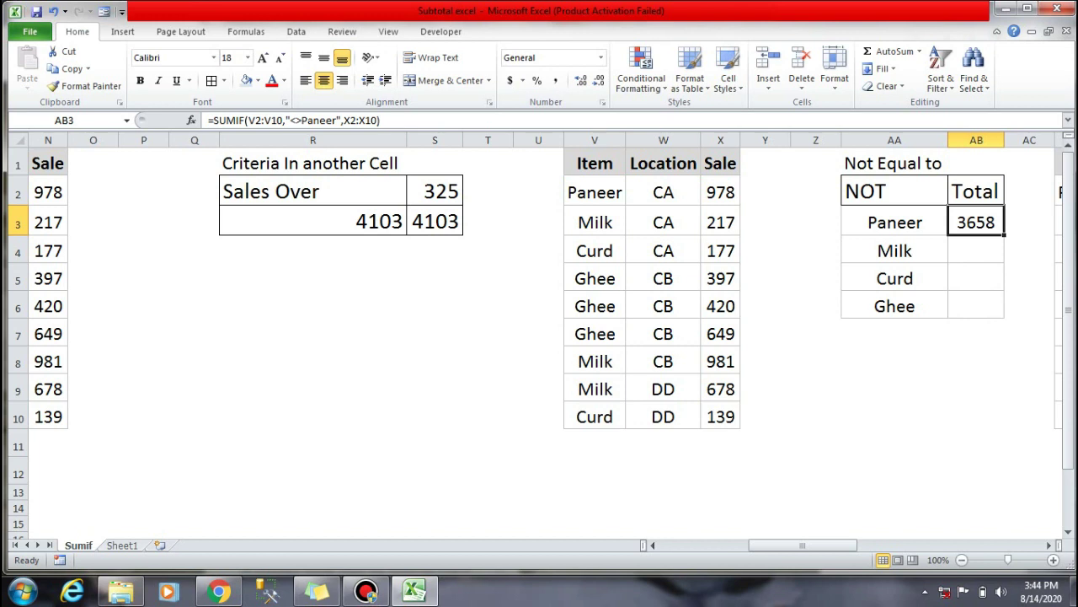
Step: Add a SUM of the sales X2:X10 in X11, directly below the Sale column
click(721, 192)
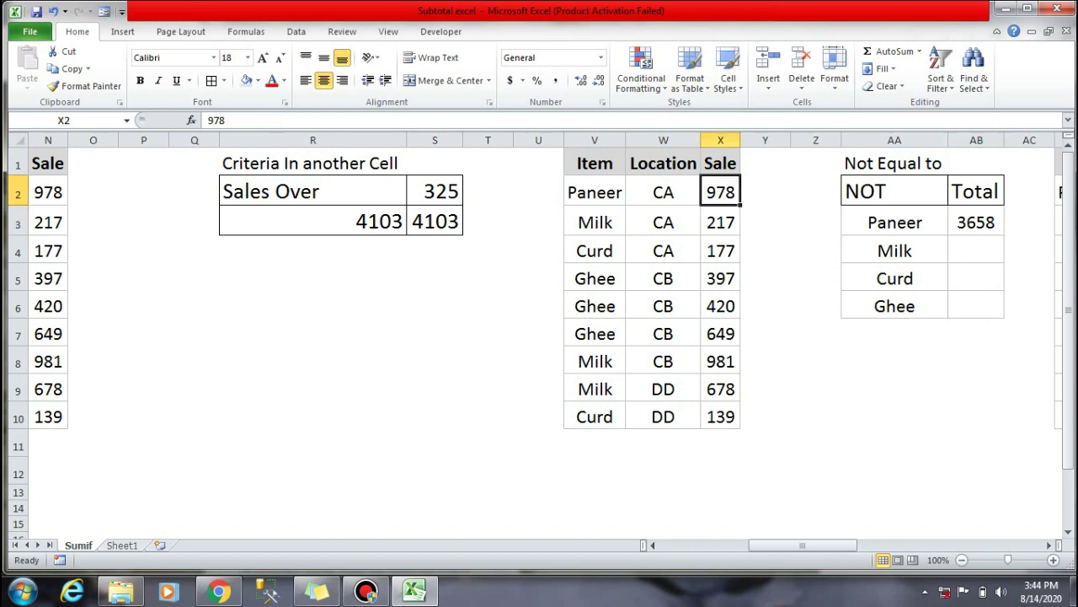
key(ctrl+Down)
key(Down)
text(=s)
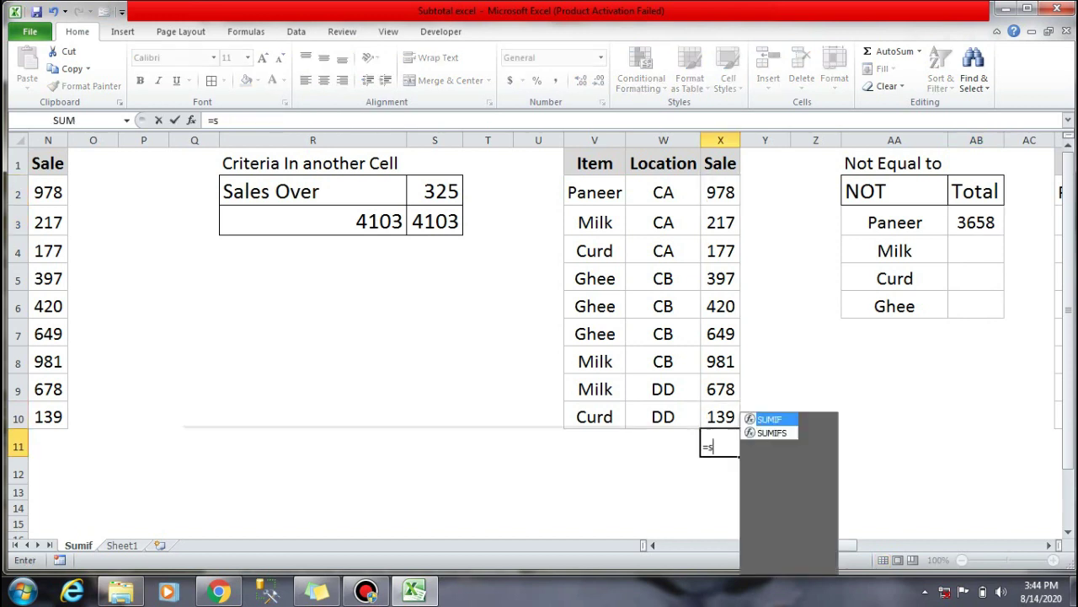
text(um)
key(Tab)
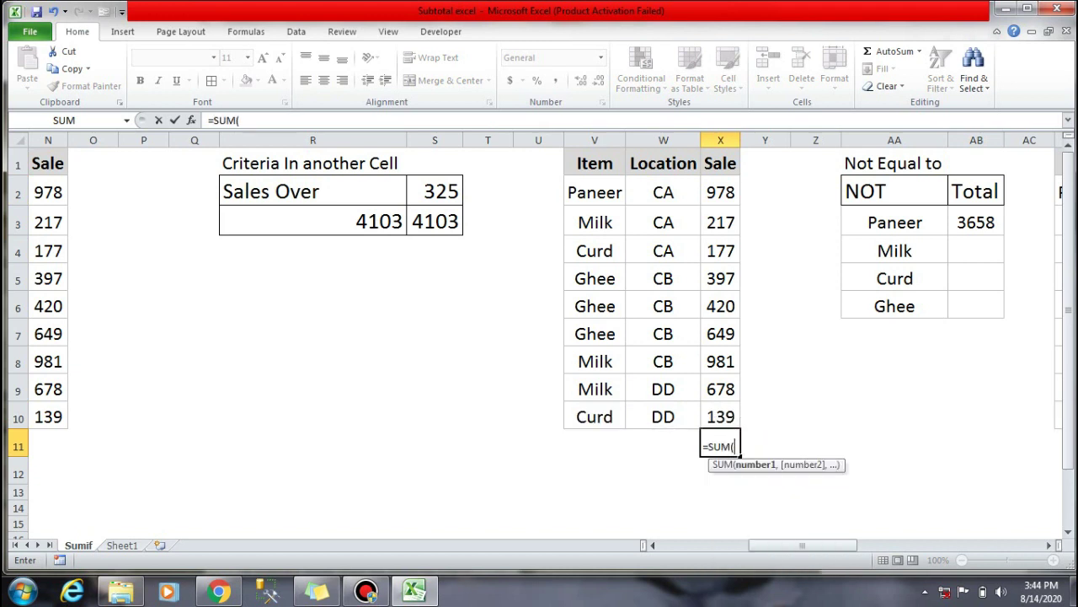
key(Up)
key(ctrl+shift+Up)
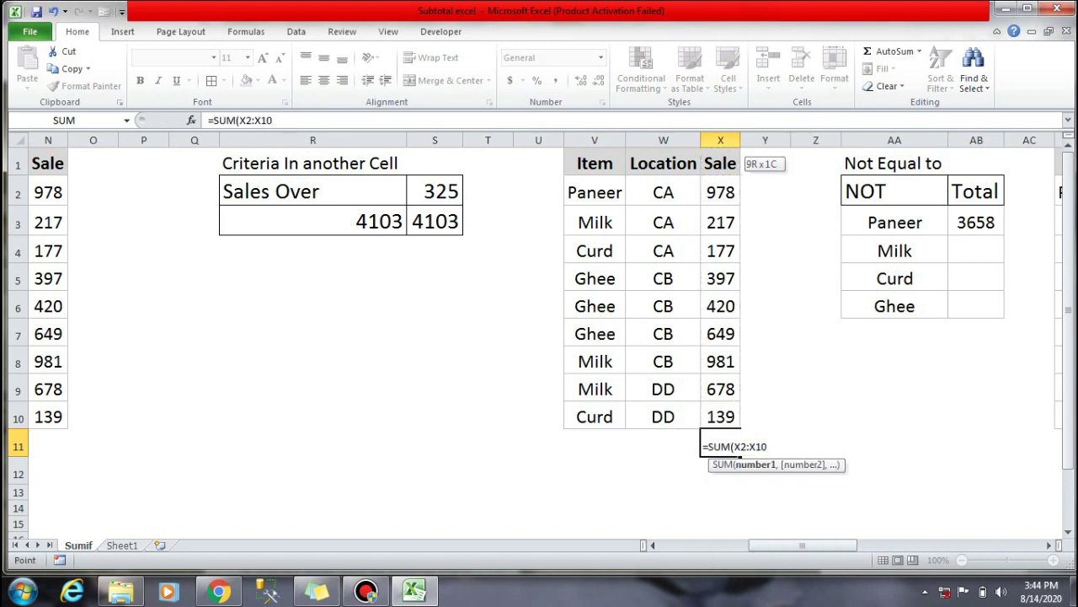
key(Return)
key(Up)
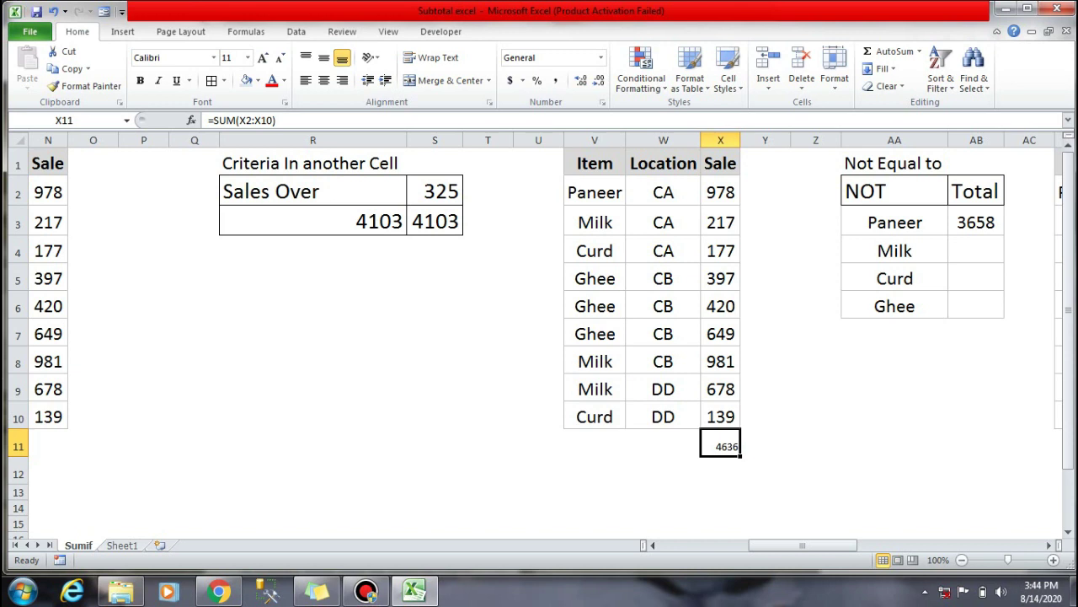
Step: Change the SUM range in X11 to X3:X10 so that it excludes the Paneer sale
key(F2)
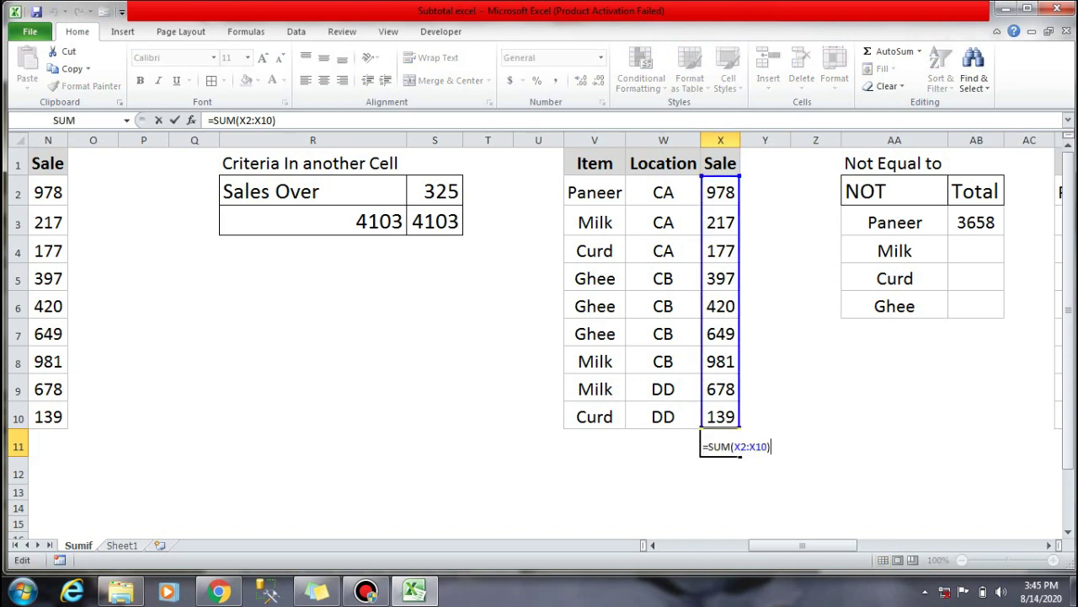
key(BackSpace)
text(3)
key(Return)
key(Up)
key(Up)
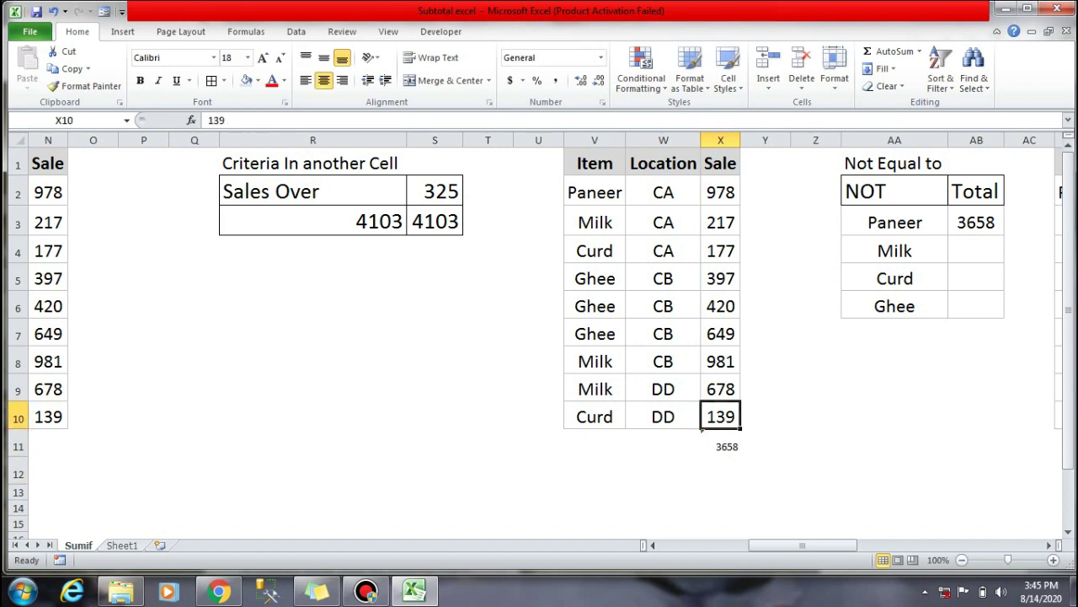
Step: Delete the check sum from X11 and return to the Paneer total in the Not Equal to table
key(Down)
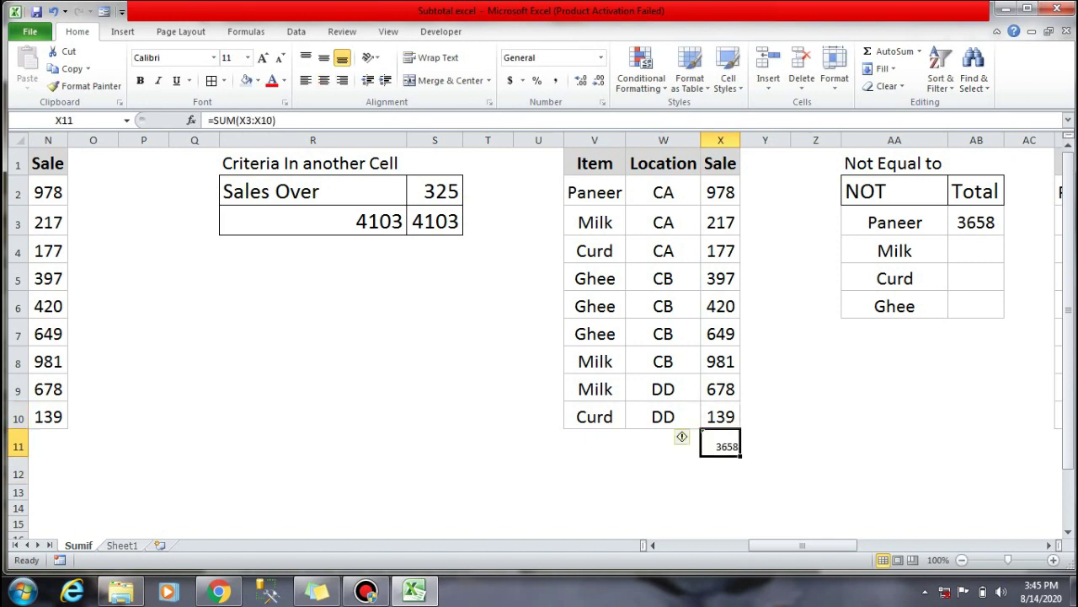
key(Delete)
key(Up)
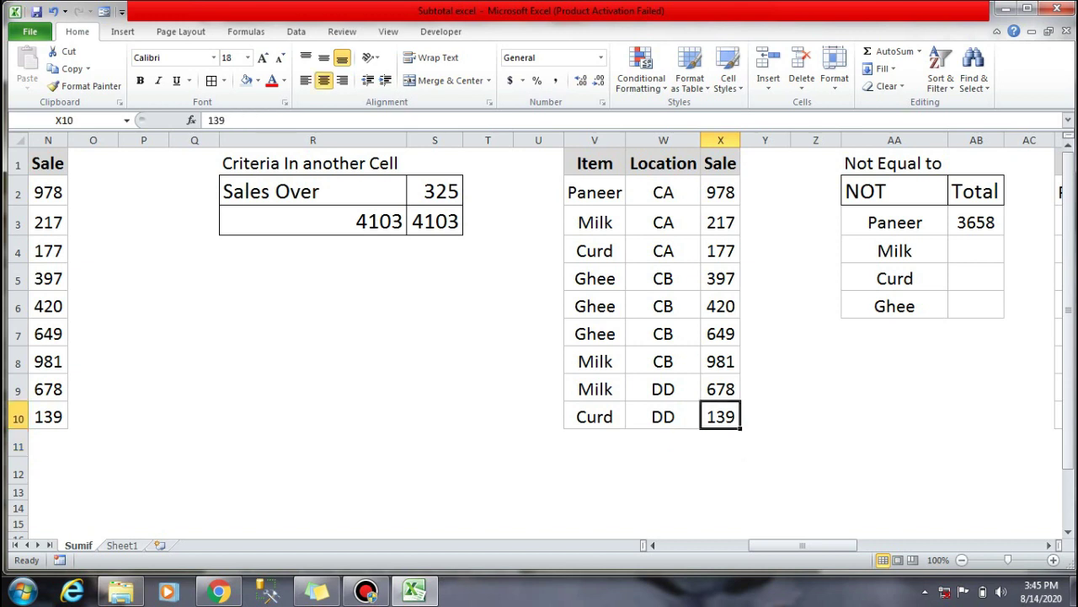
key(Up)
key(Up)
key(Up)
key(Up)
key(Up)
key(Up)
key(Up)
key(Up)
key(Right)
key(Right)
key(Right)
key(Right)
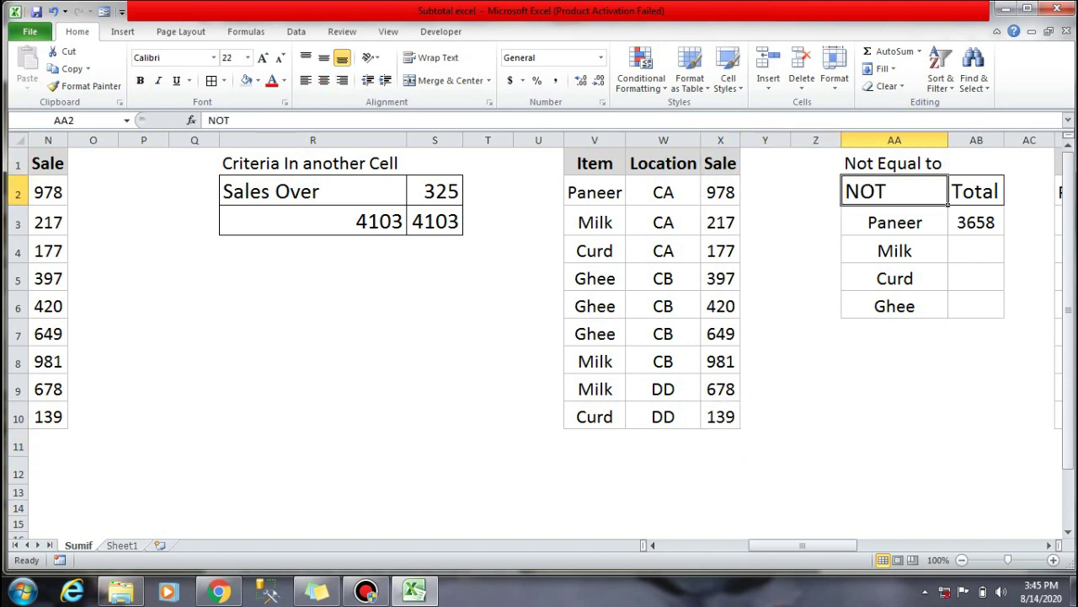
key(Down)
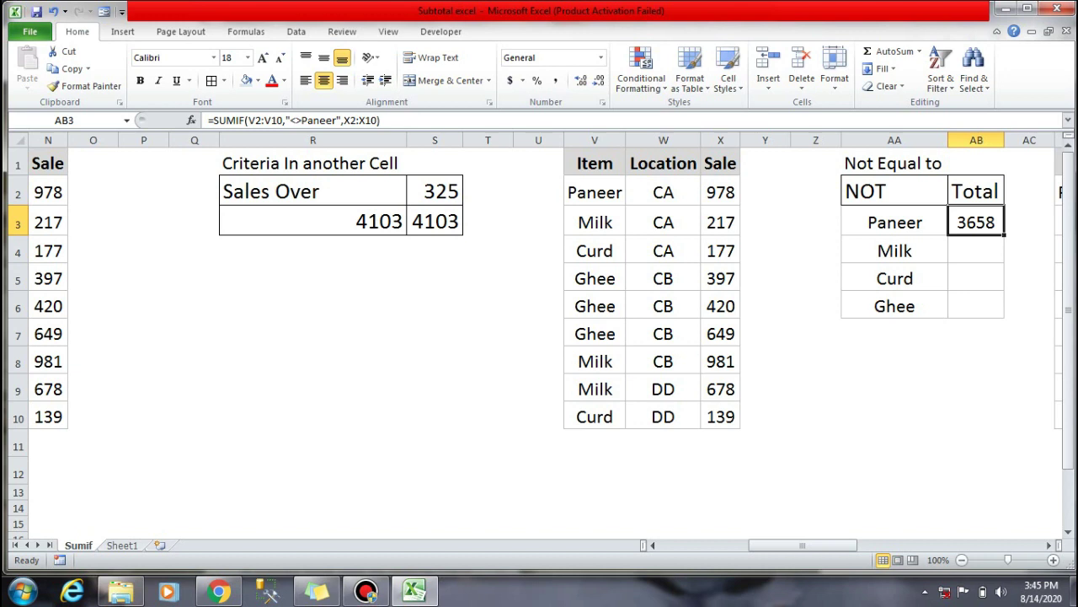
Step: Start a SUMIF formula in AJ3, the total cell beside the Blank label
key(Right)
key(Right)
key(Right)
key(Right)
key(Right)
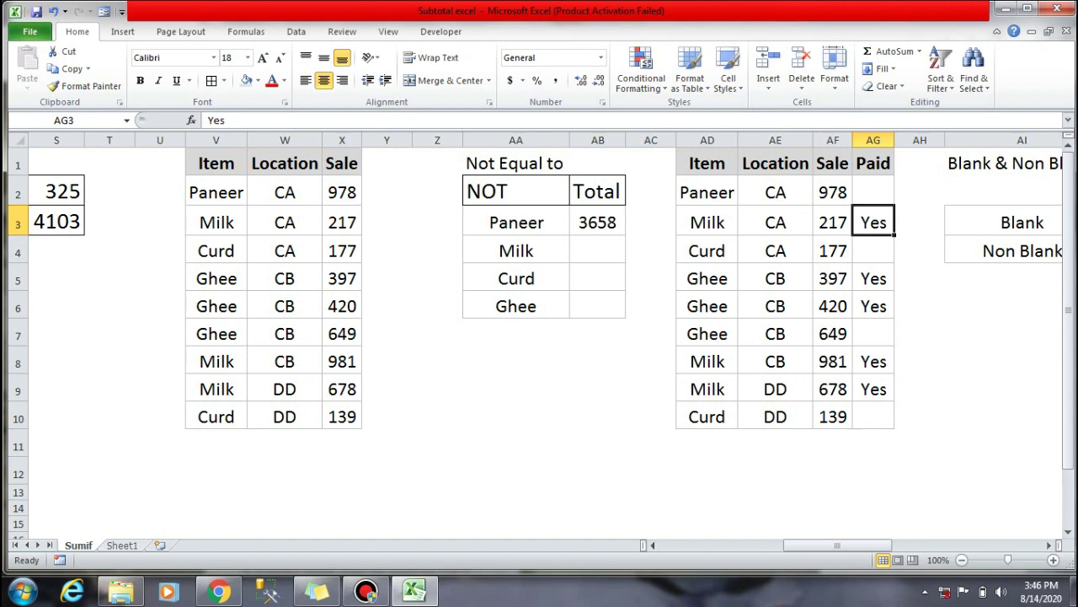
key(Right)
key(Right)
key(Right)
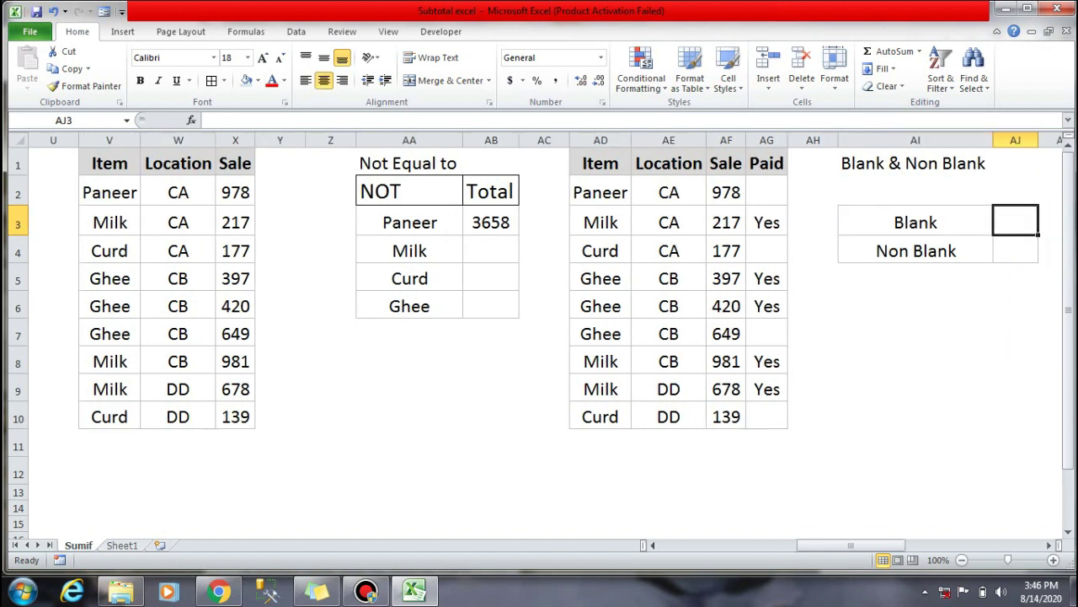
text(=)
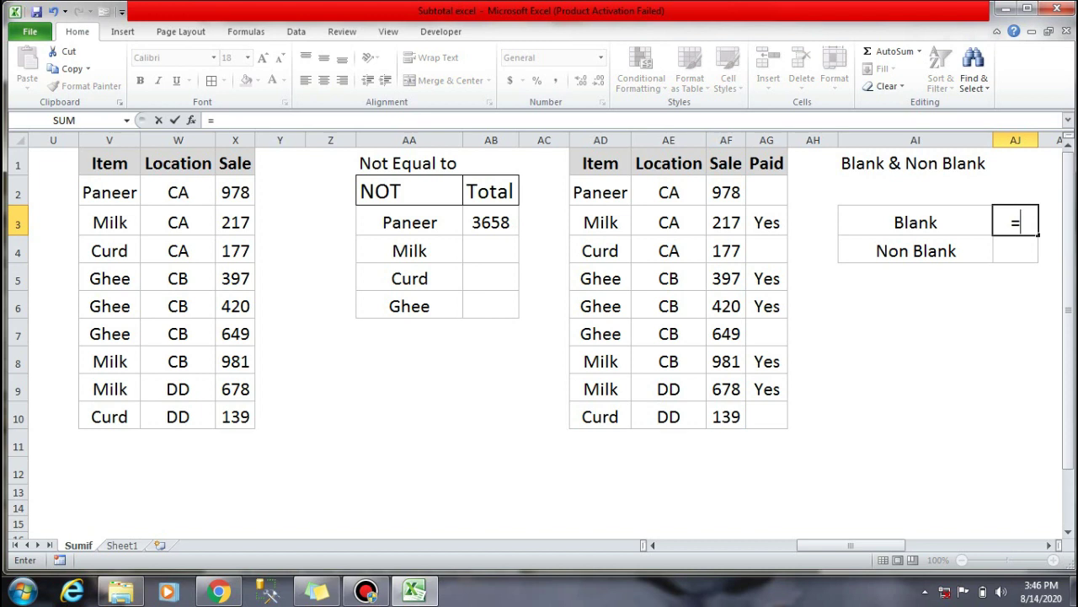
text(sumif)
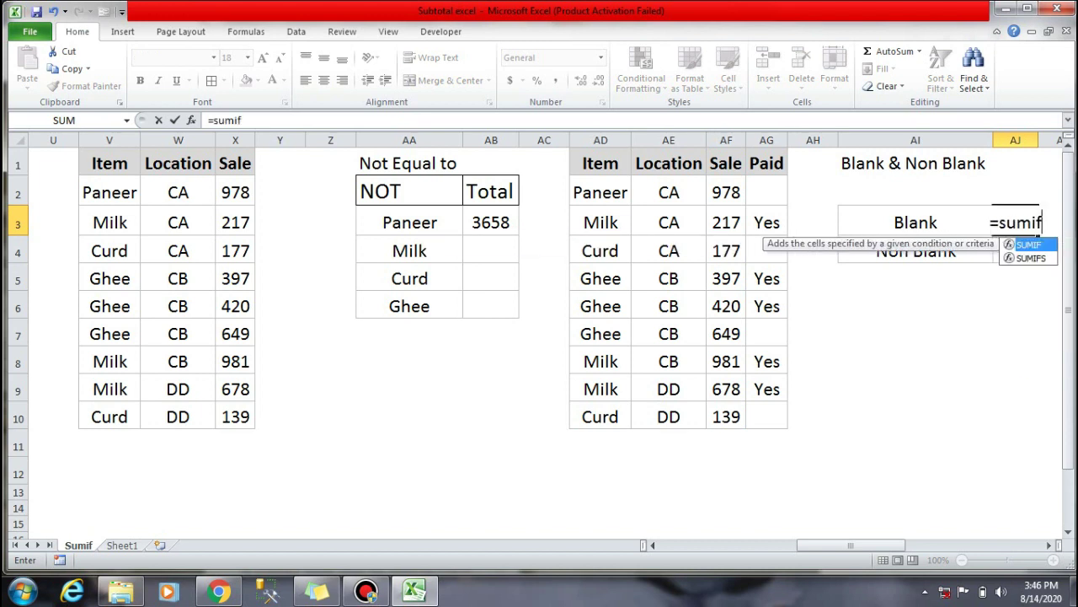
key(Tab)
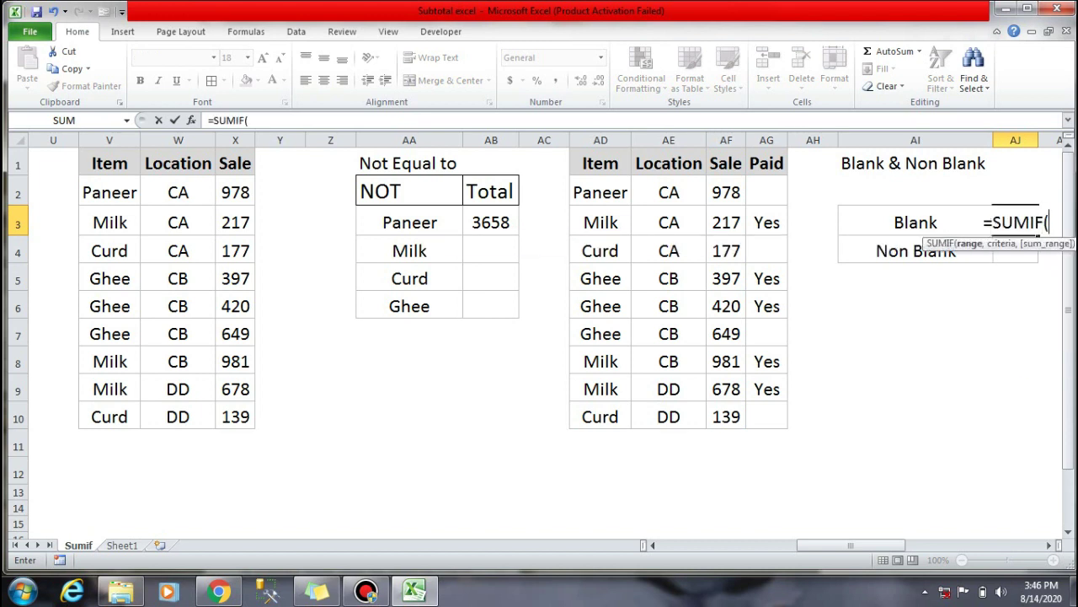
Step: Set the formula's range to the Paid column AG2:AG10 and its criteria to an empty string ""
key(Left)
key(Left)
key(Left)
key(Up)
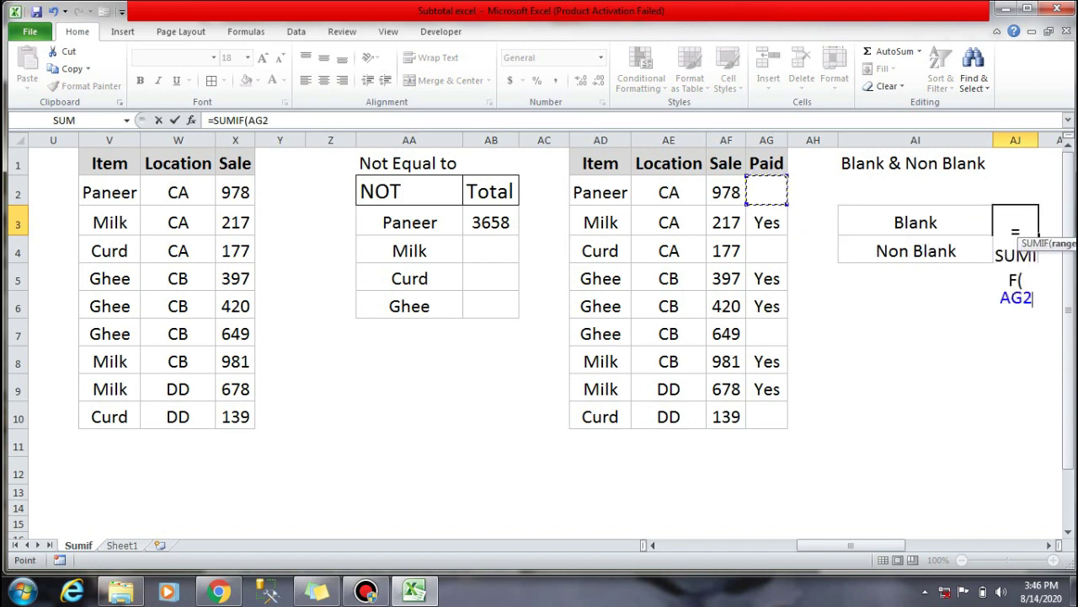
key(shift+Down)
key(shift+Down)
key(shift+Down)
key(shift+Down)
key(shift+Down)
key(shift+Down)
key(shift+Down)
key(shift+Down)
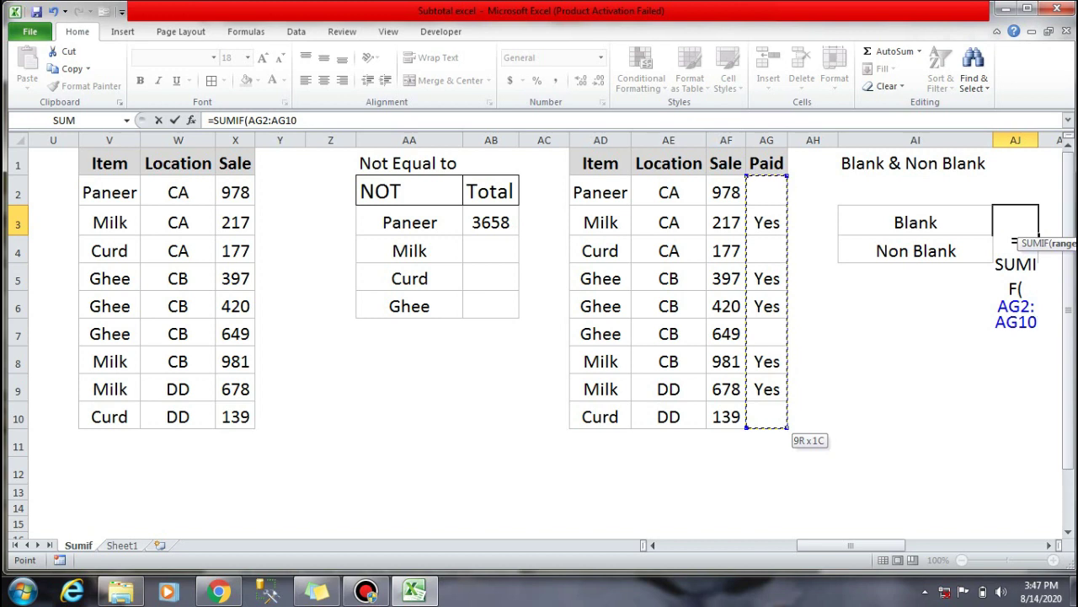
text(,)
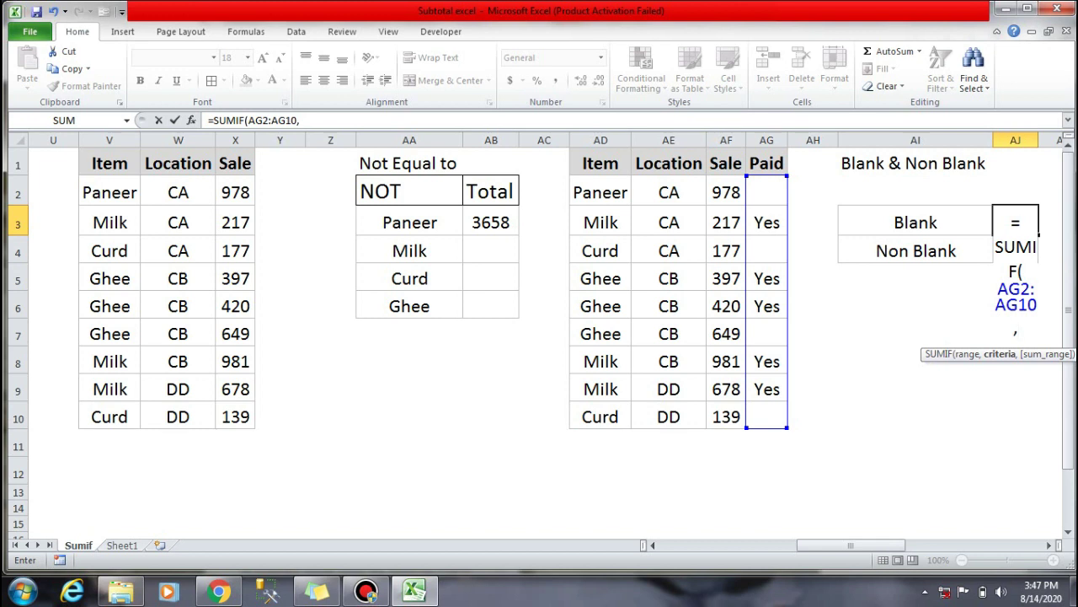
text("")
text(,)
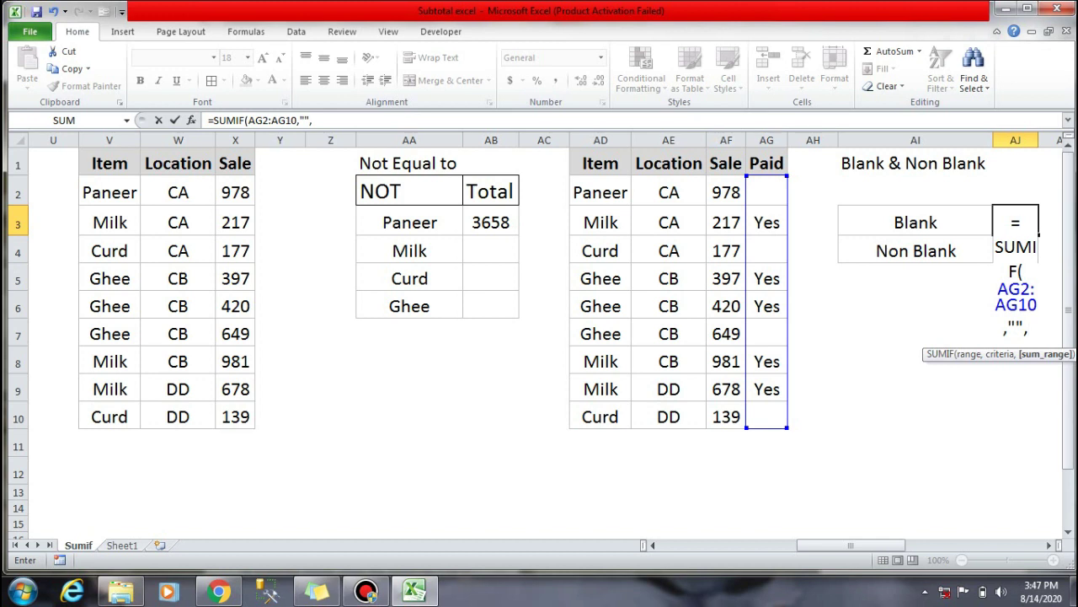
Step: Use the Sale values AF2:AF10 as the sum range, complete the Blank formula, and reselect AJ3
key(Left)
key(Left)
key(Left)
key(Left)
key(Up)
key(ctrl+shift+Down)
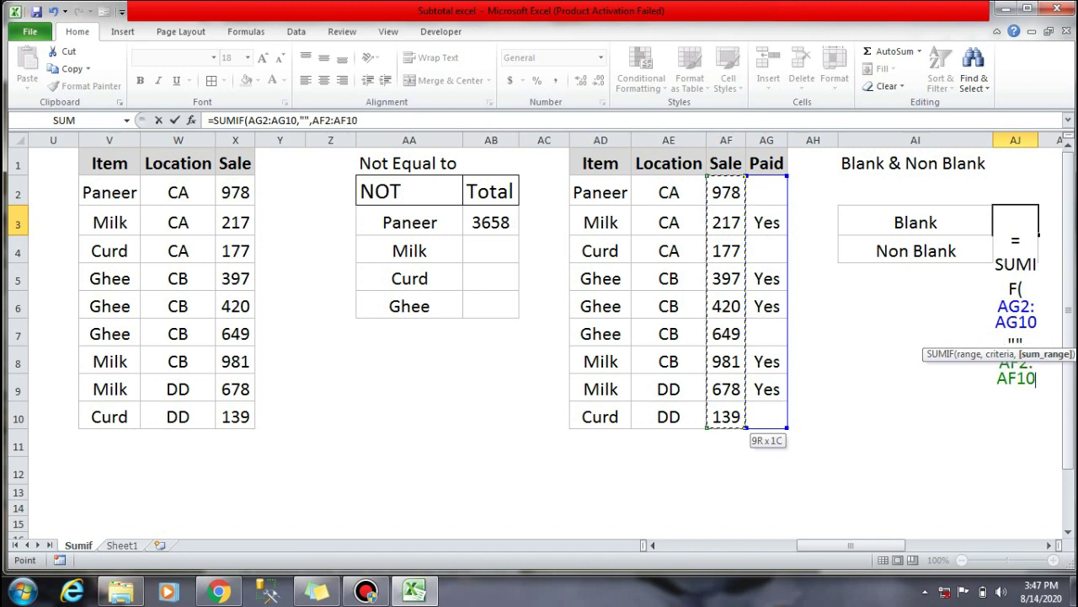
text())
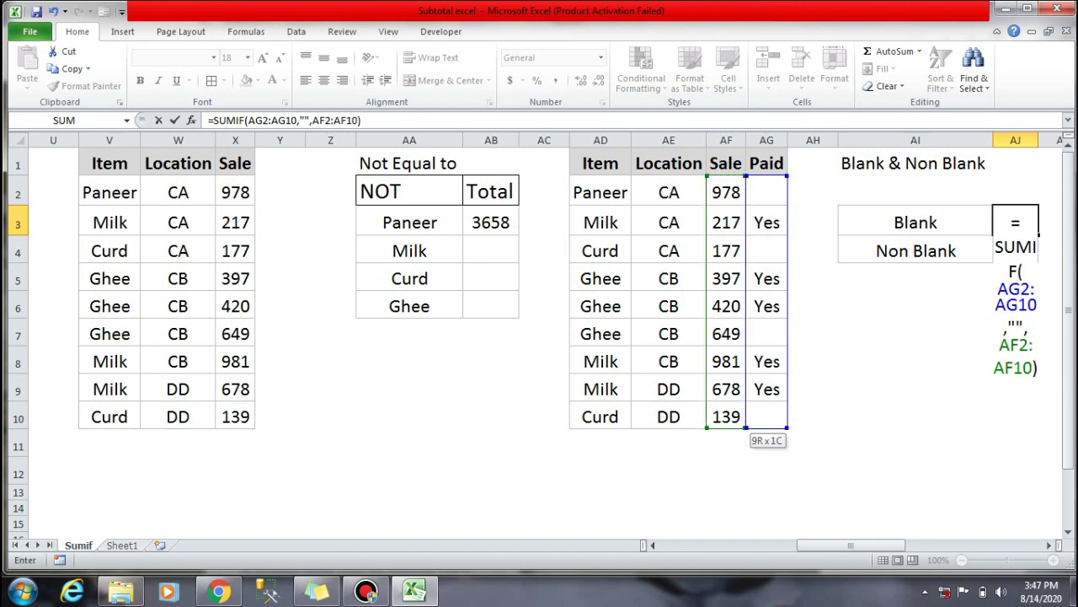
key(Return)
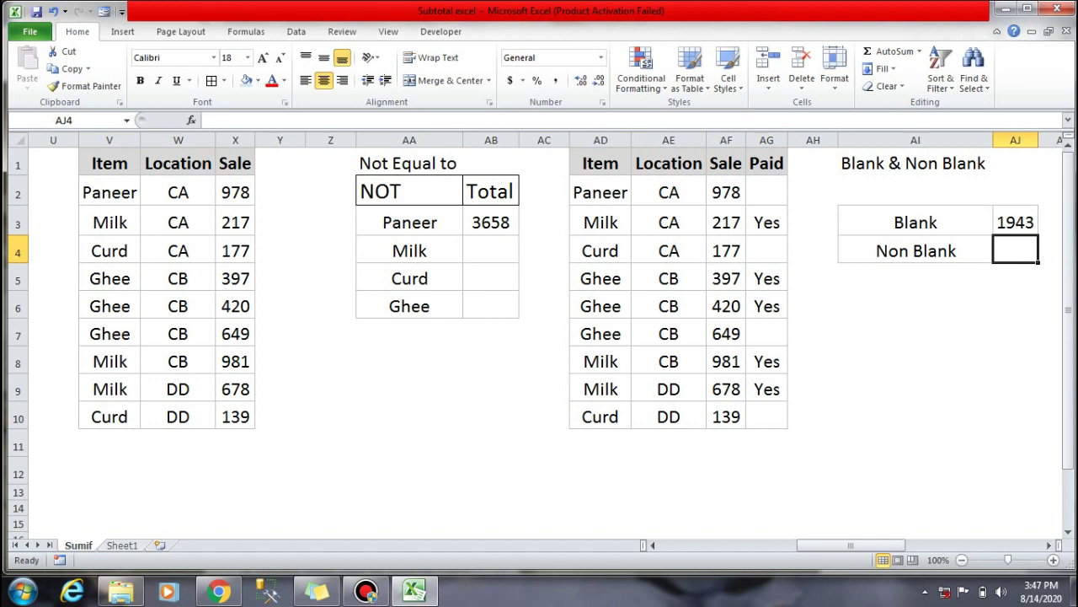
click(1015, 223)
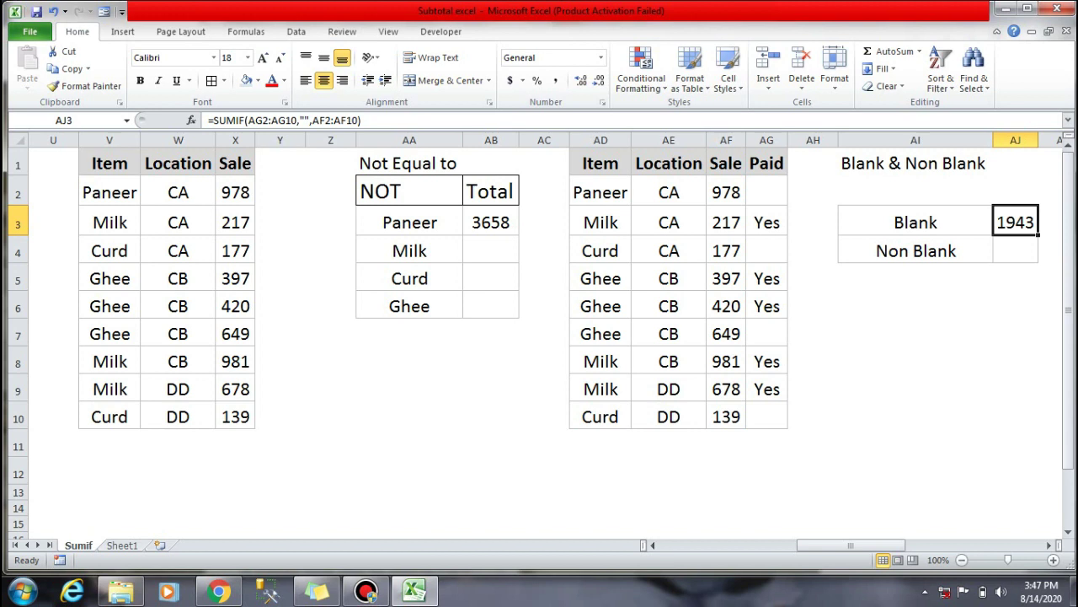
Step: Start a SUMIF formula in AJ4 beside the Non Blank label with the Paid column AG2:AG10 as its range
click(1015, 251)
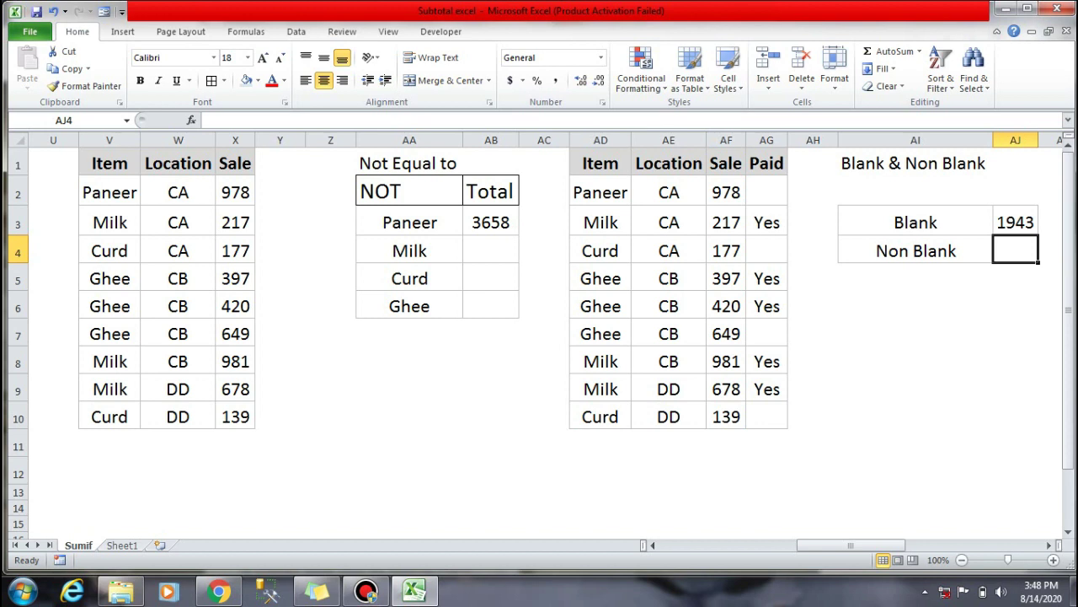
text(=s)
text(mif)
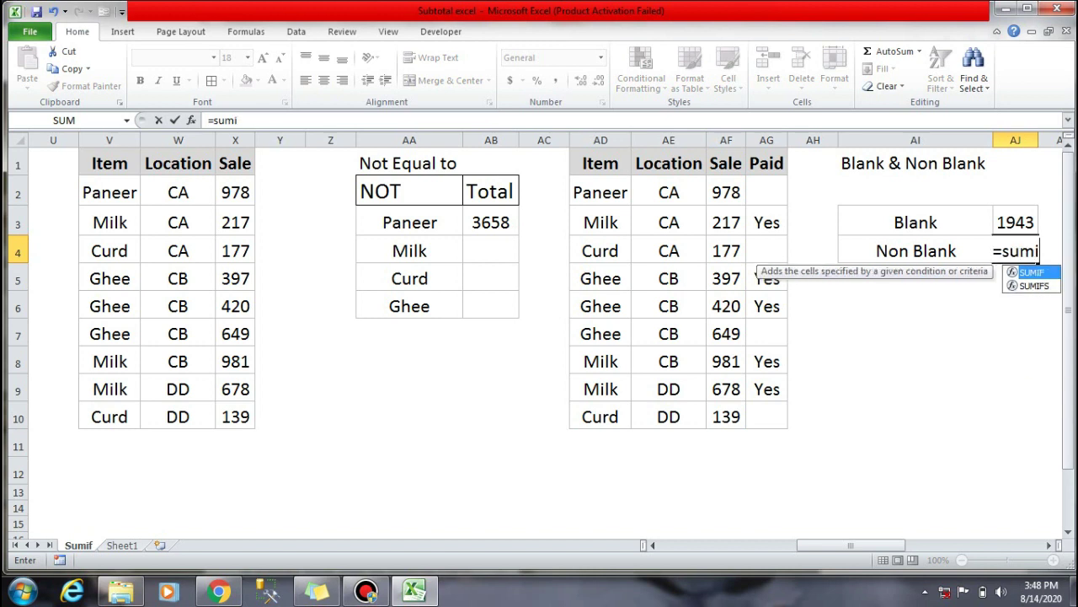
key(Tab)
key(Left)
key(Left)
key(Left)
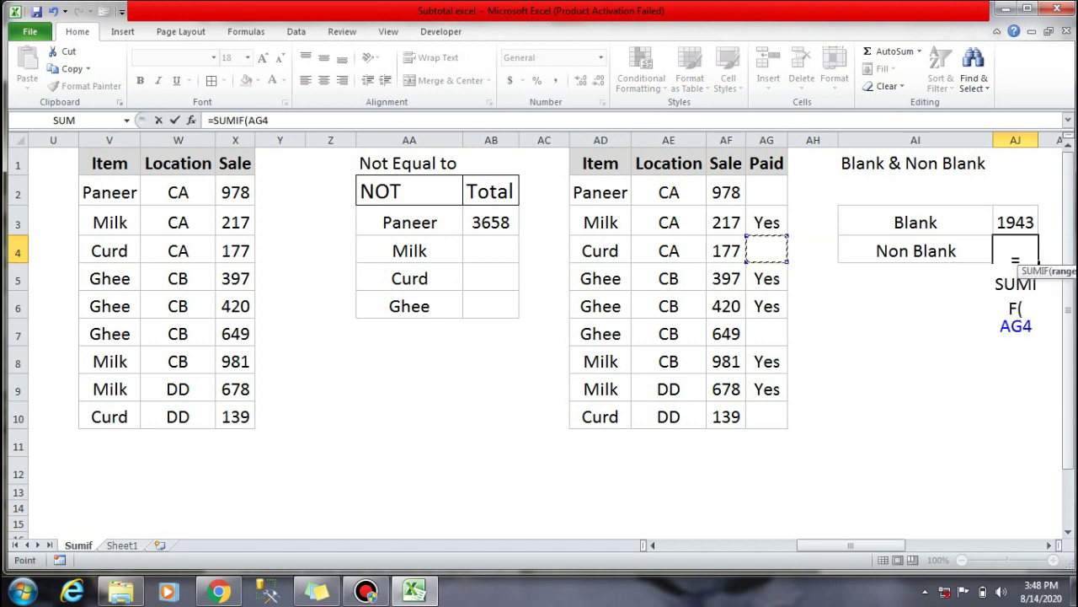
key(Up)
key(Up)
key(shift+Down)
key(shift+Down)
key(shift+Down)
key(shift+Down)
key(shift+Down)
key(shift+Down)
key(shift+Down)
key(shift+Down)
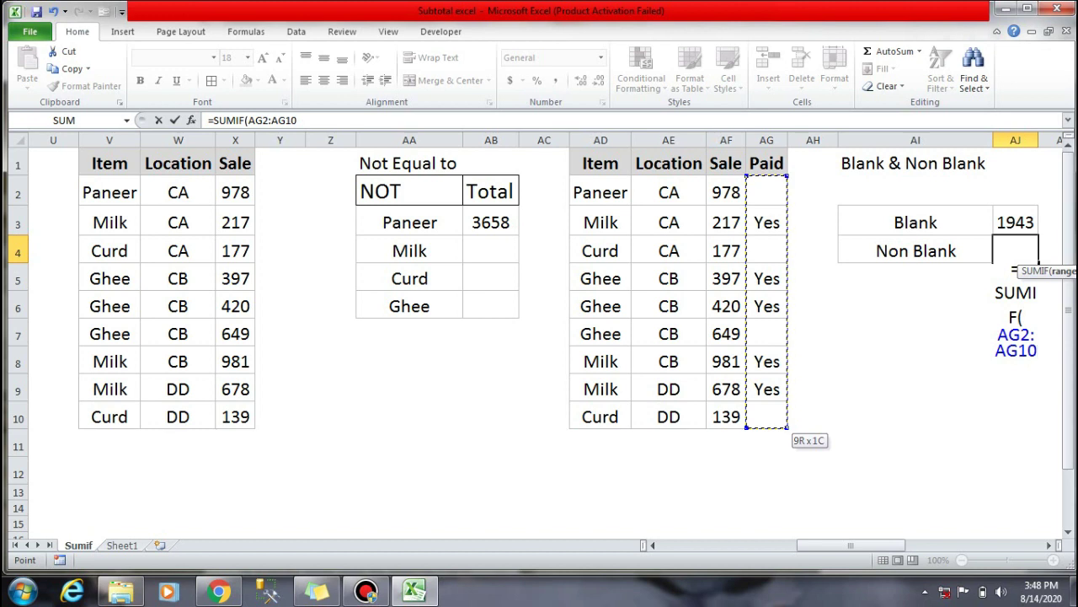
text(,)
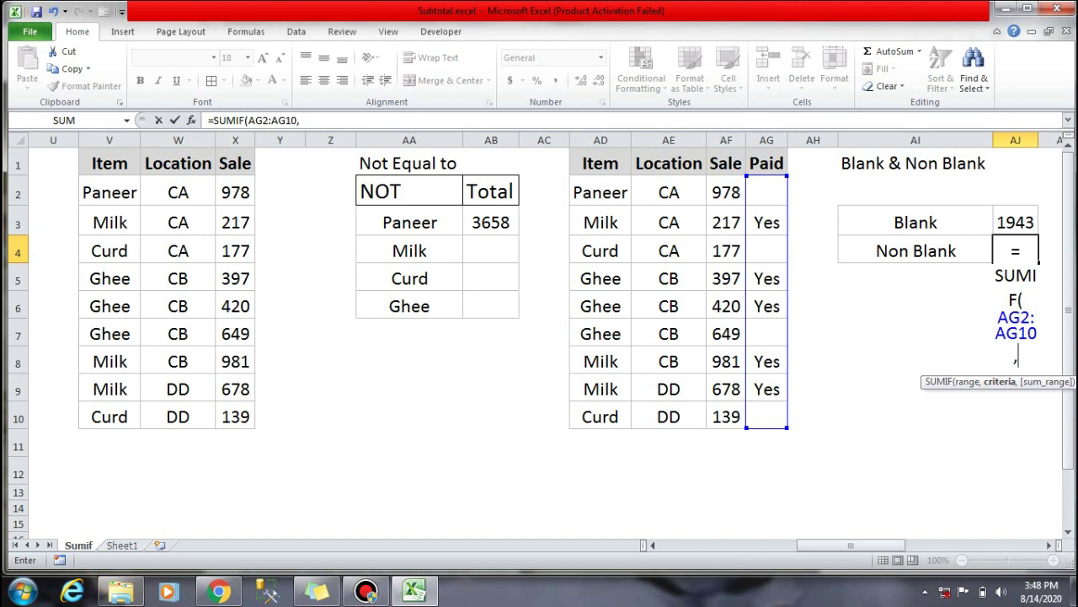
Step: Complete the Non Blank formula with the criteria "<>" and sum range AF2:AF10, and reselect AJ4
text("<>)
text(",)
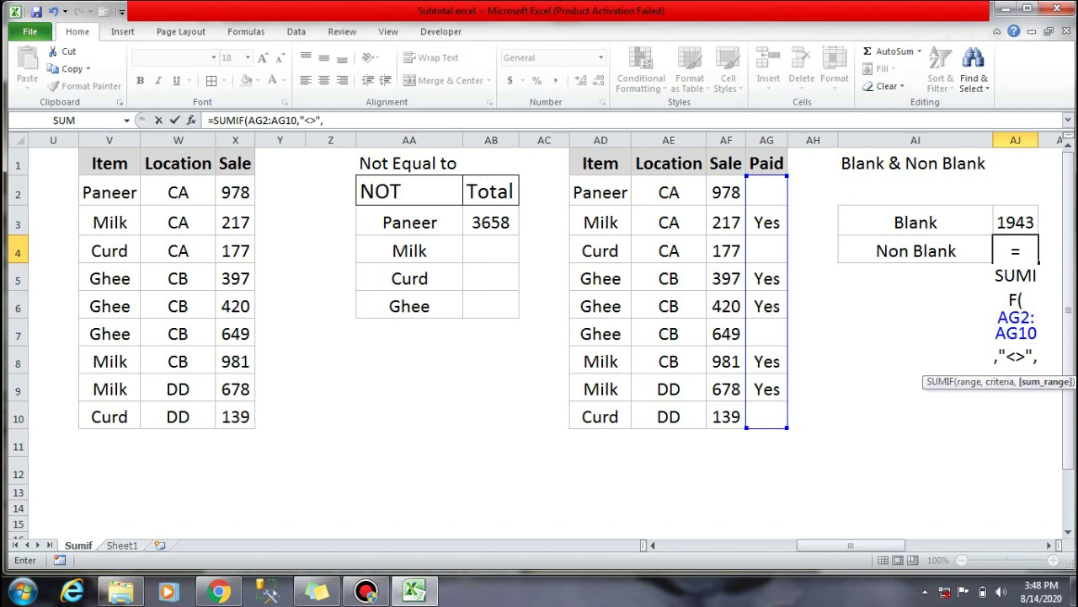
key(Left)
key(Left)
key(Left)
key(Left)
key(Up)
key(Up)
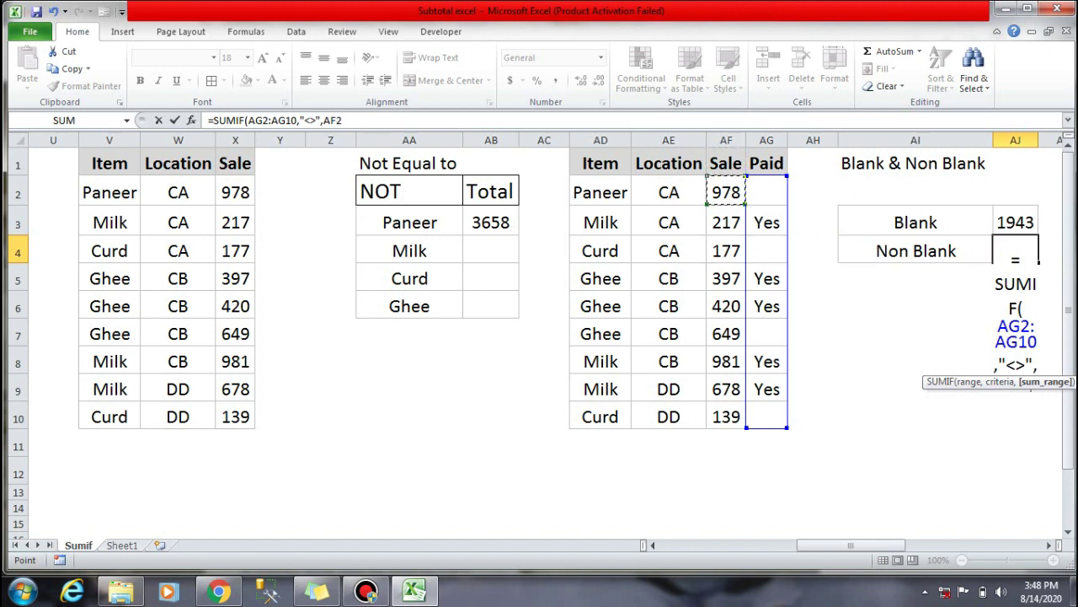
key(ctrl+shift+Down)
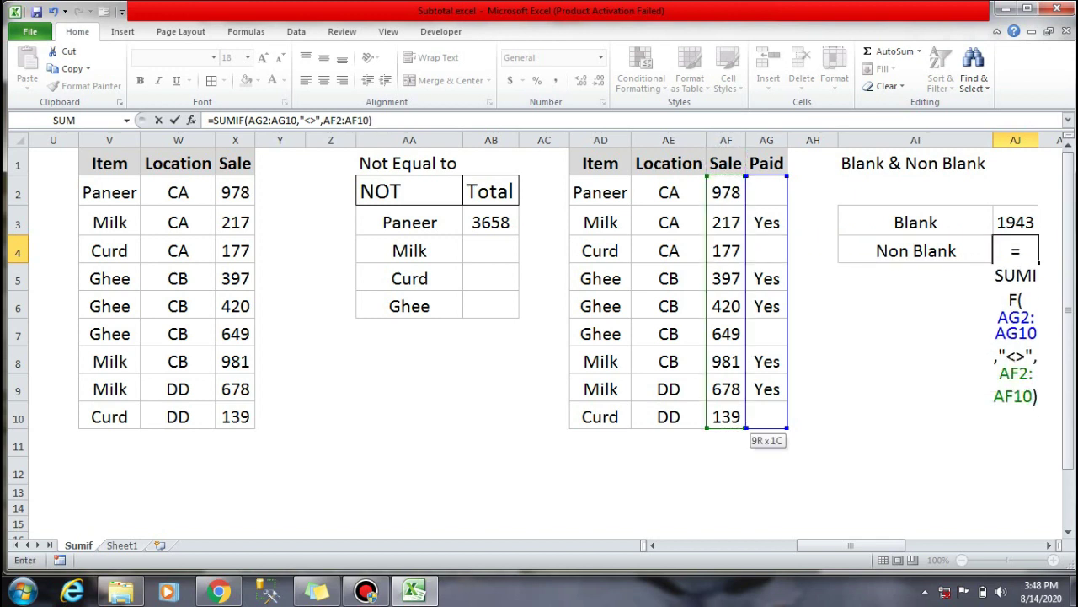
text())
key(Return)
key(Up)
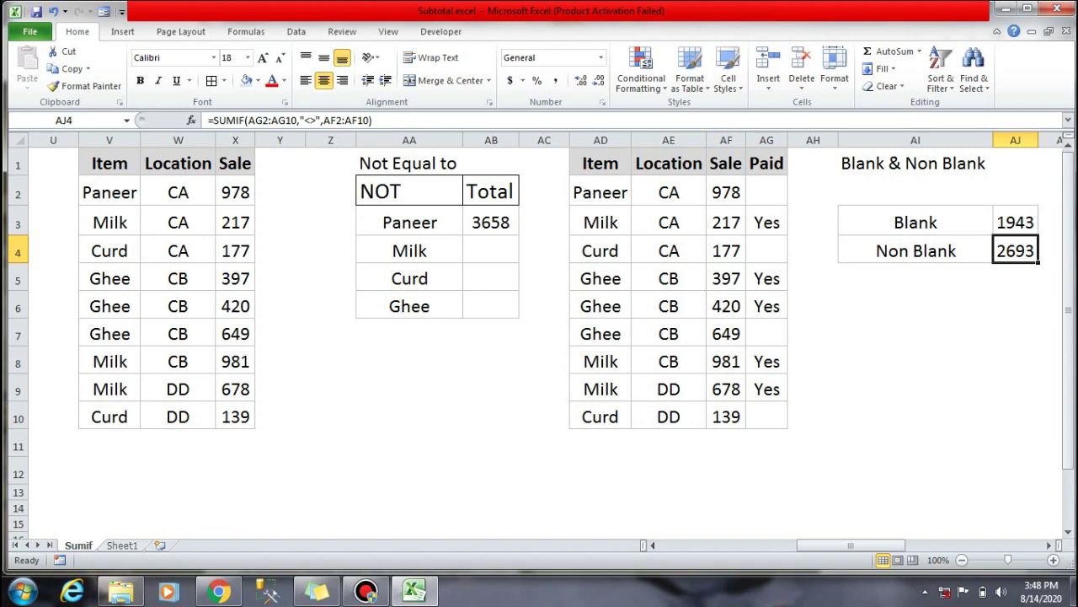
Step: Start a SUMIF formula in AS3, the cell beside the Date label in the Dates example
key(Right)
key(Right)
key(Right)
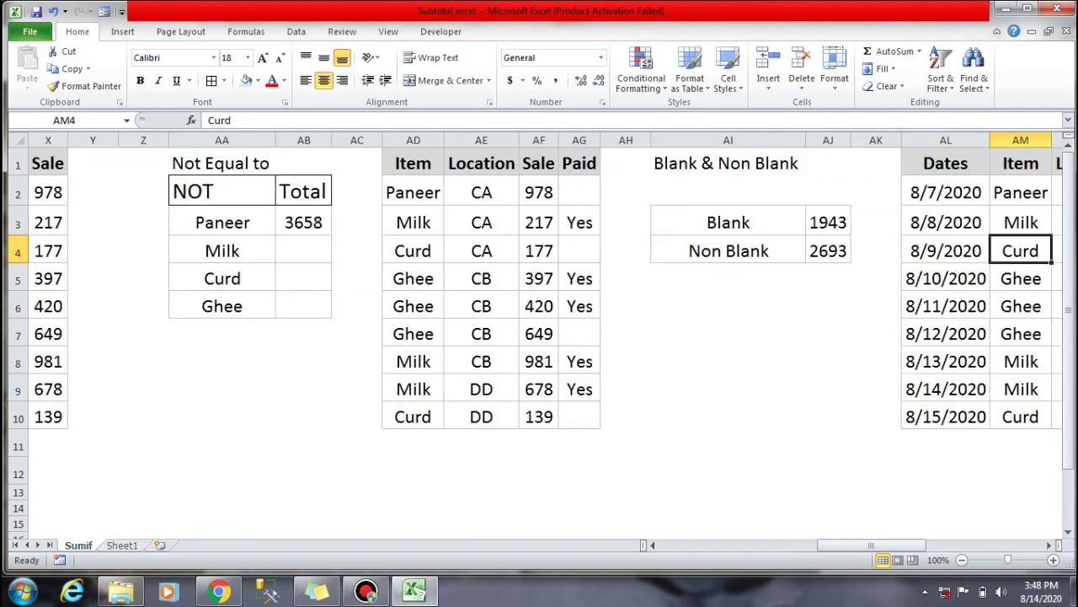
key(Right)
key(Right)
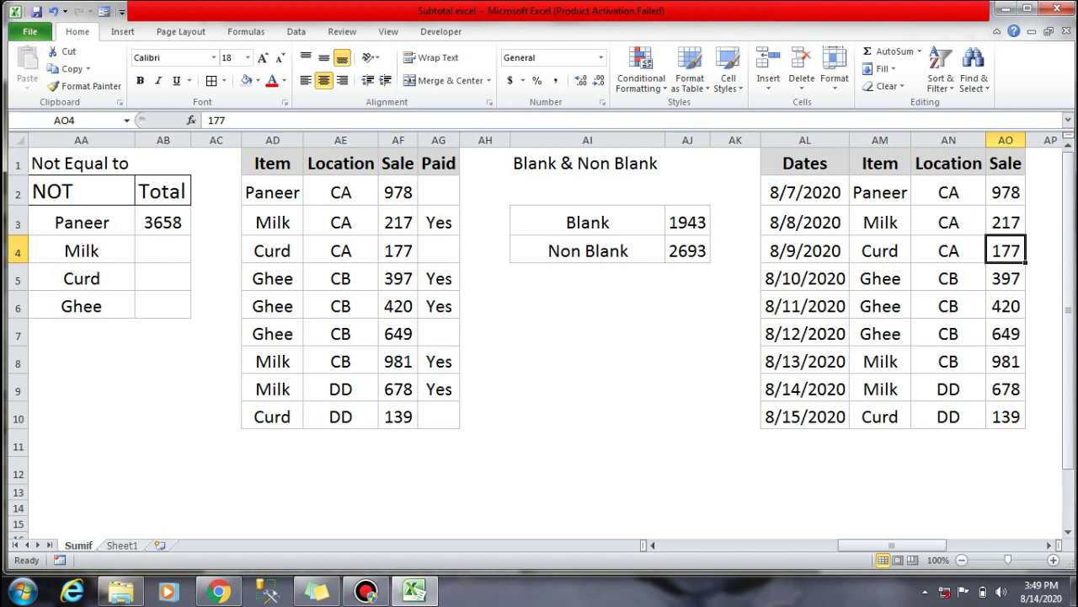
key(Right)
key(Right)
key(Right)
key(Right)
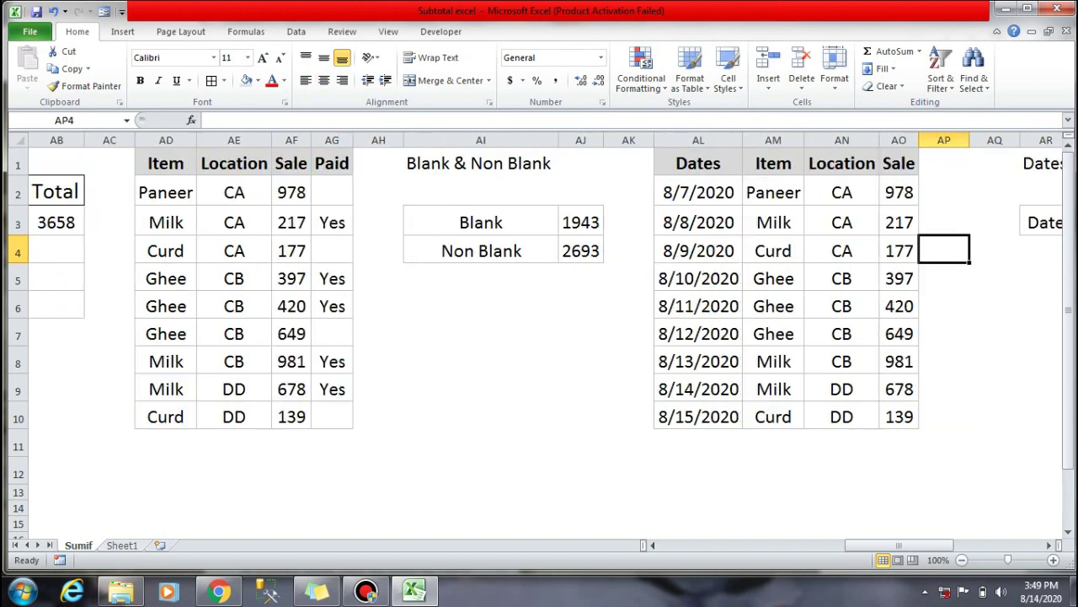
key(Up)
text(=)
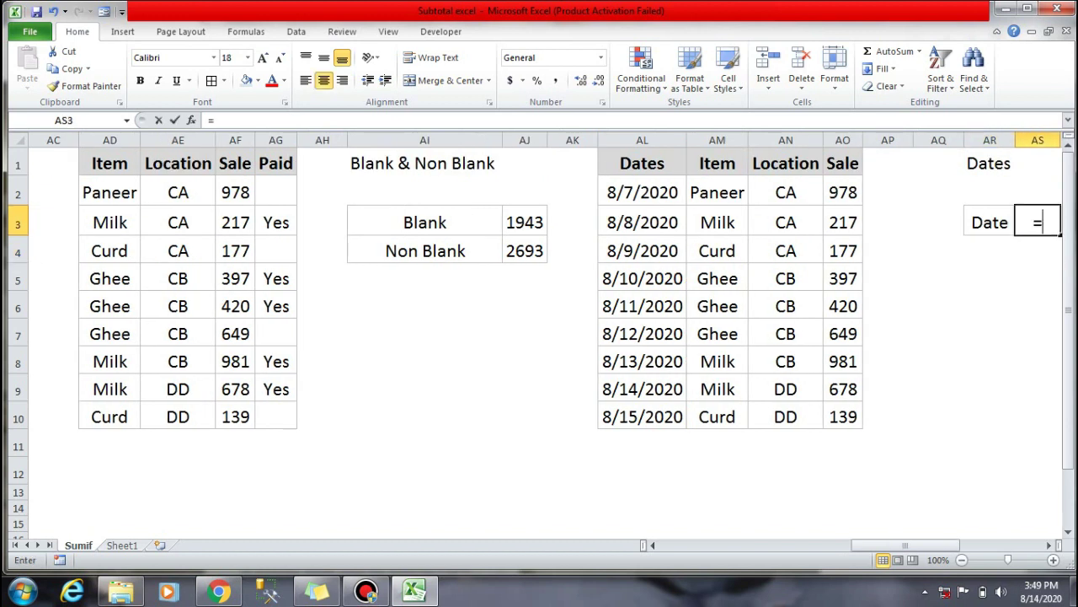
text(sumif)
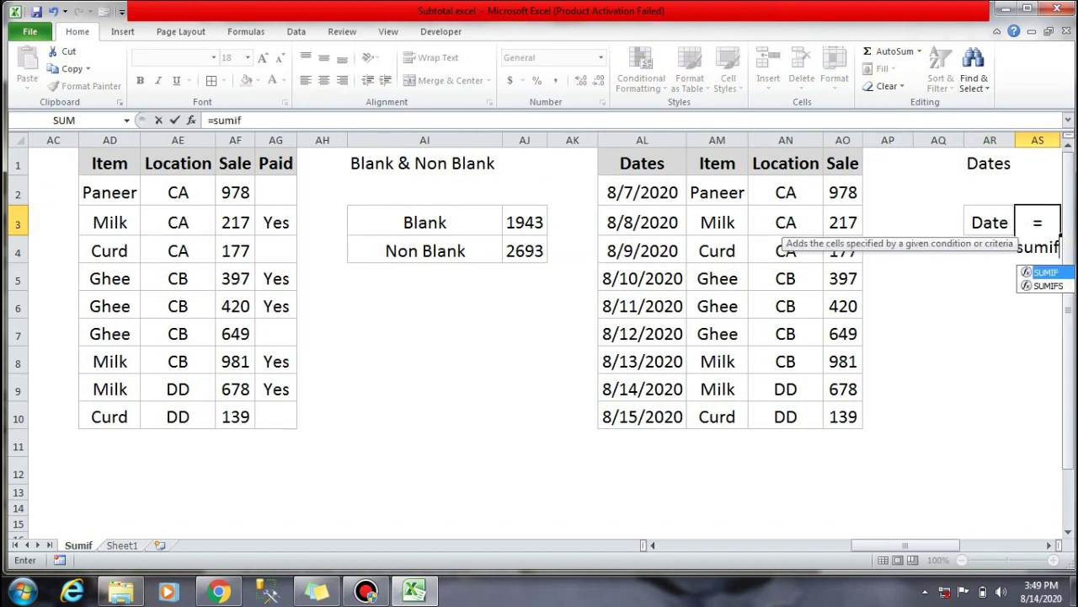
key(Tab)
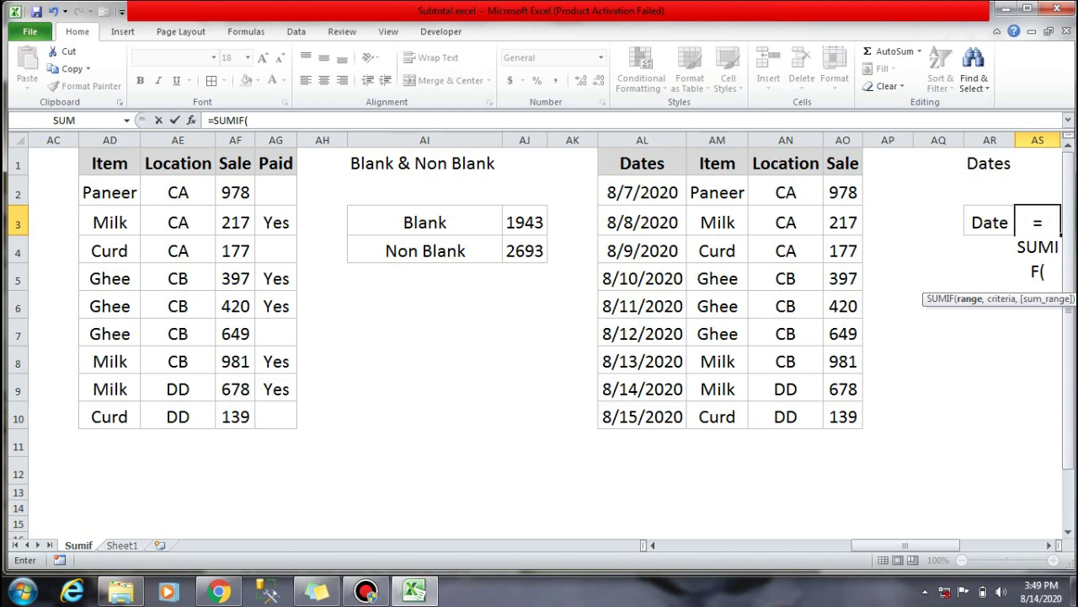
Step: Set the formula's range to the Dates column AL2:AL10
key(Left)
key(Left)
key(Left)
key(Left)
key(Left)
key(Left)
key(Left)
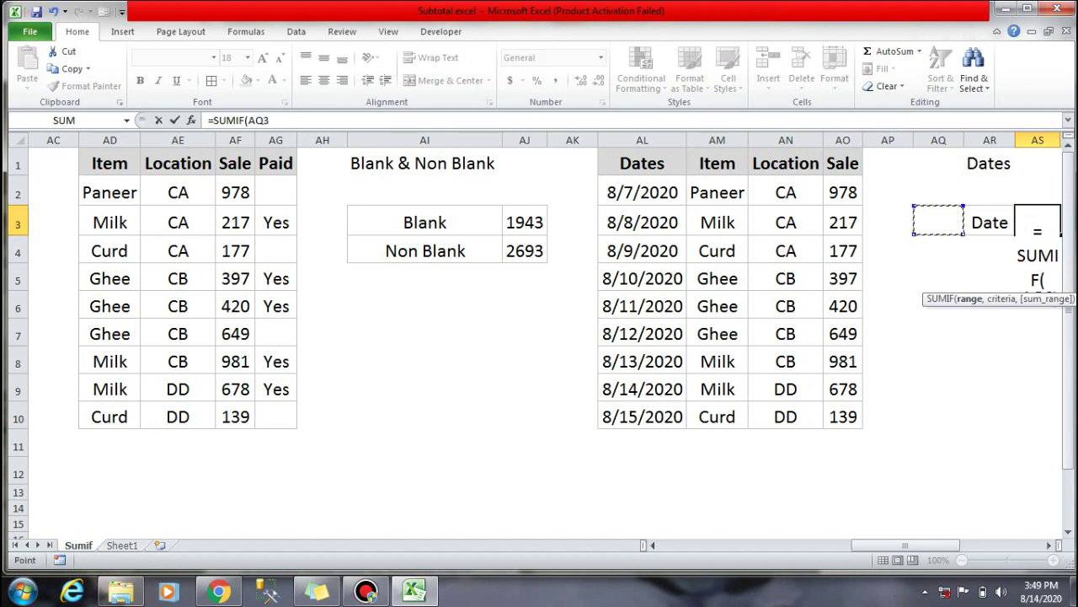
key(Up)
key(ctrl+shift+Down)
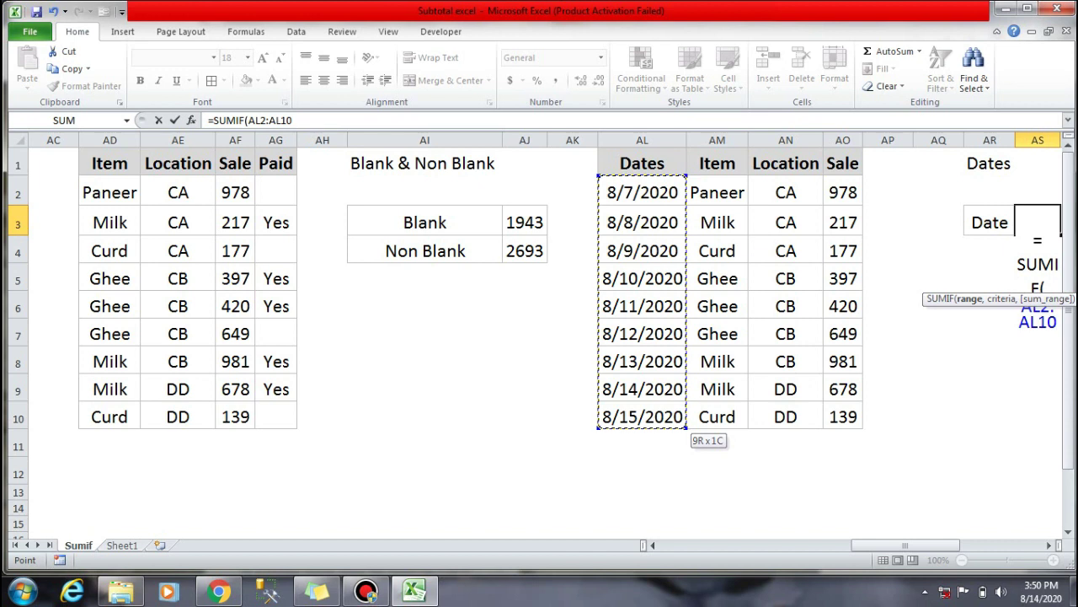
text(,)
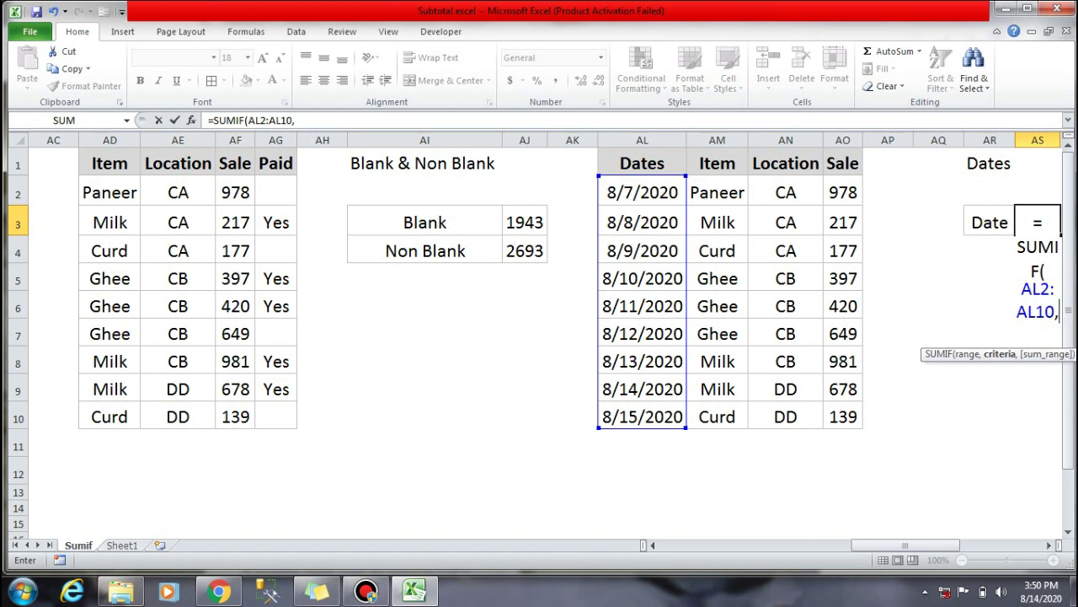
Step: Set the criteria of the SUMIF formula in AS3 to "<"&DATE(2020,8,14)
text("<)
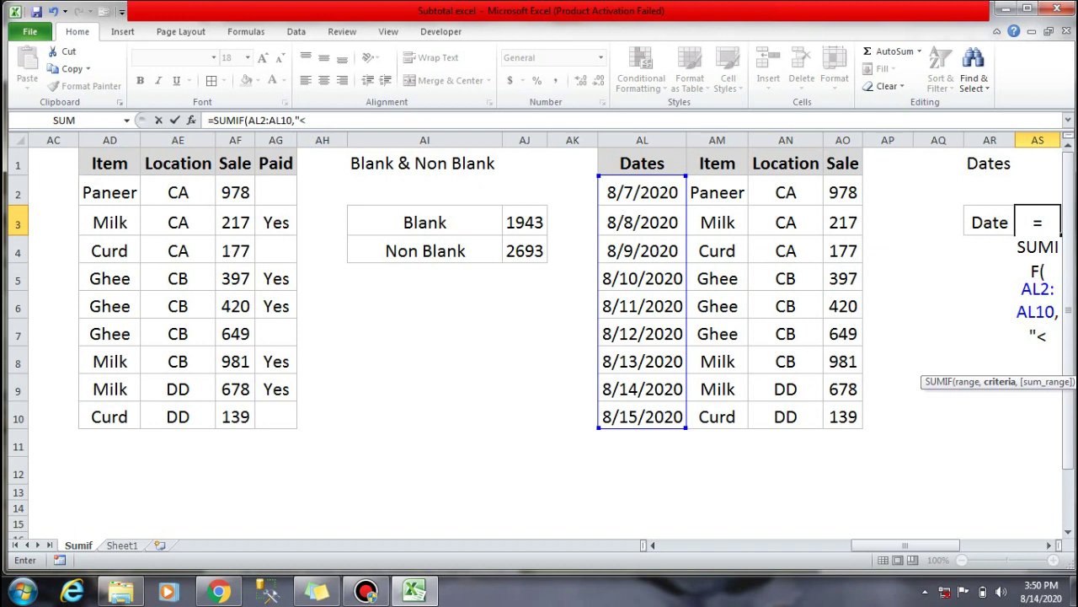
text("&date)
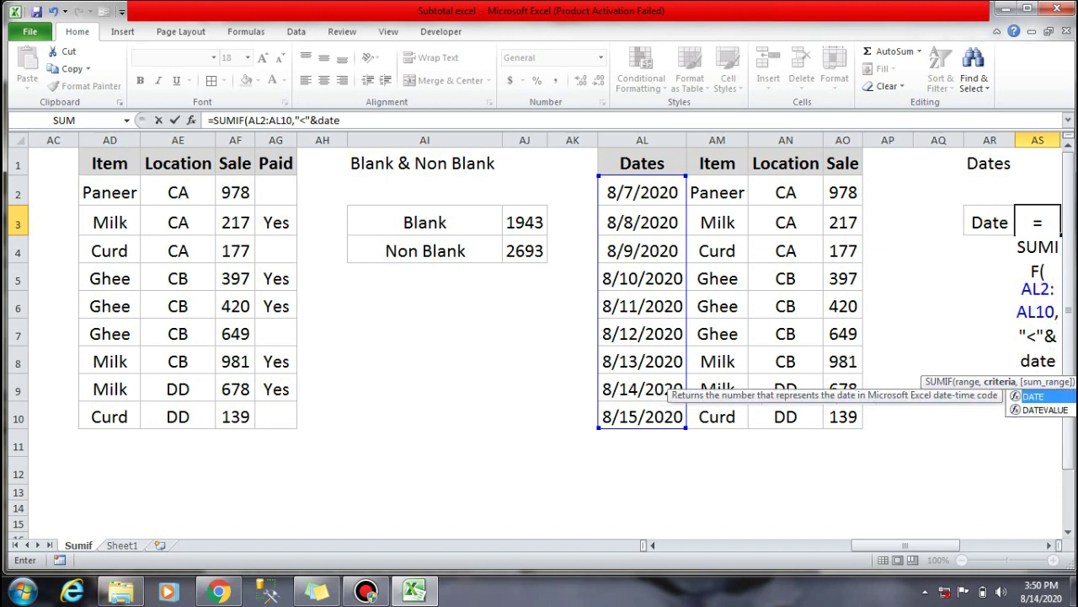
key(Tab)
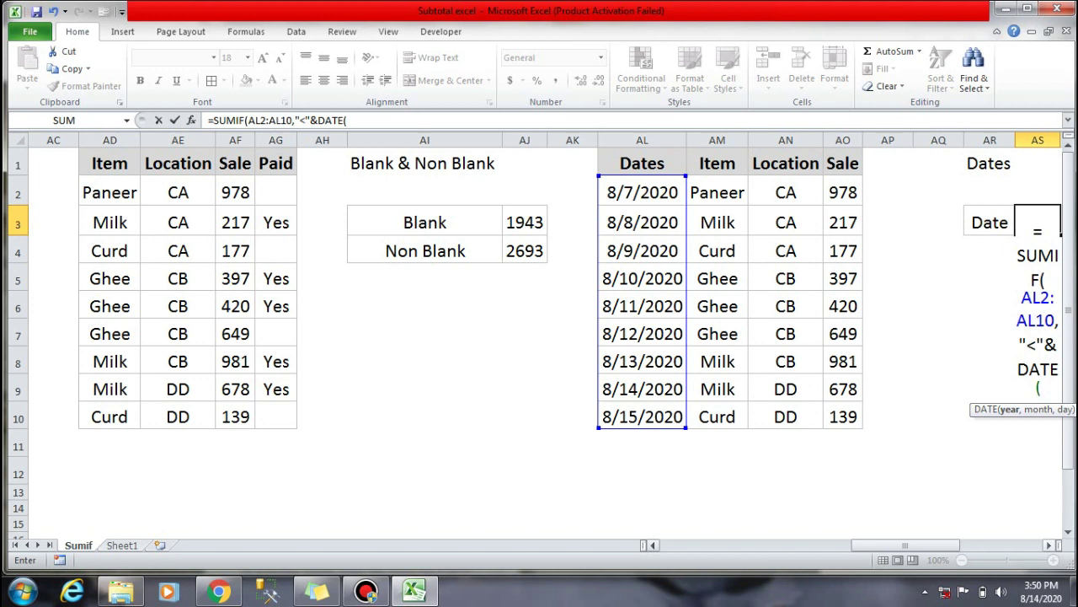
click(1049, 545)
click(1049, 545)
click(1048, 545)
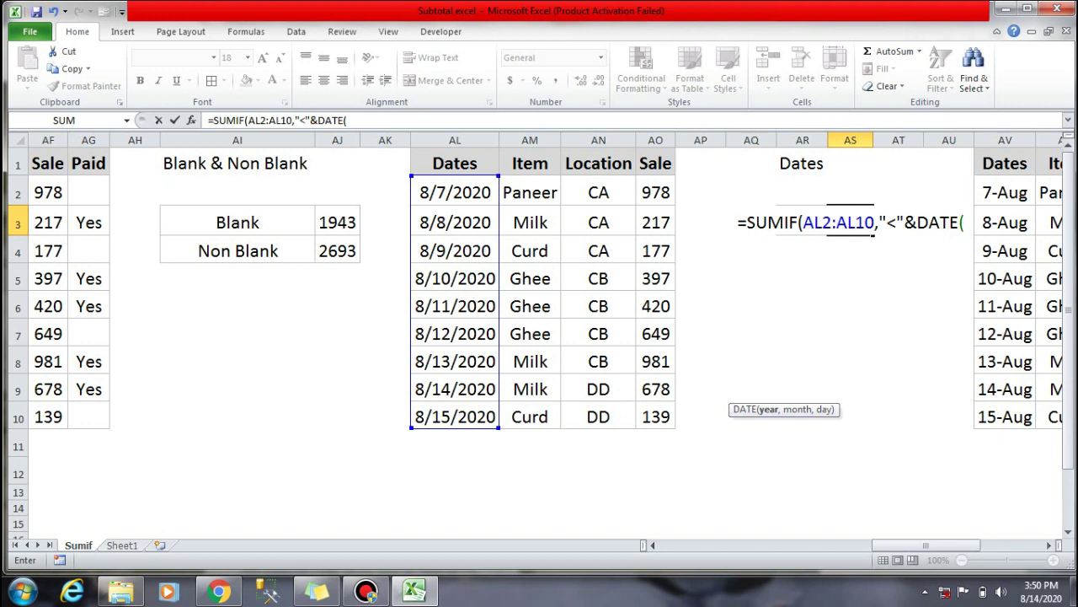
text(2)
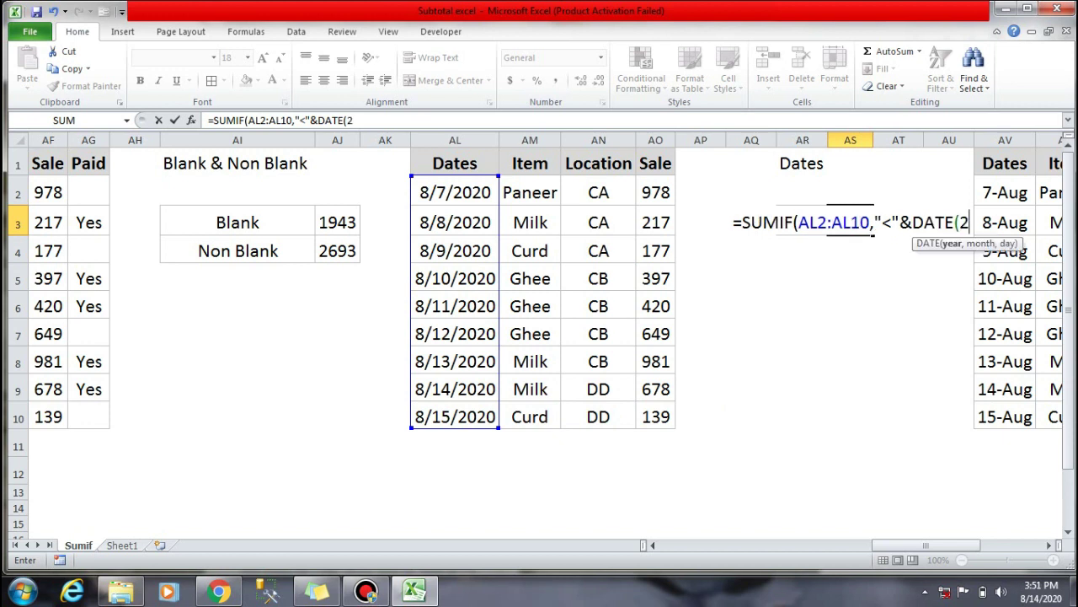
text(020,)
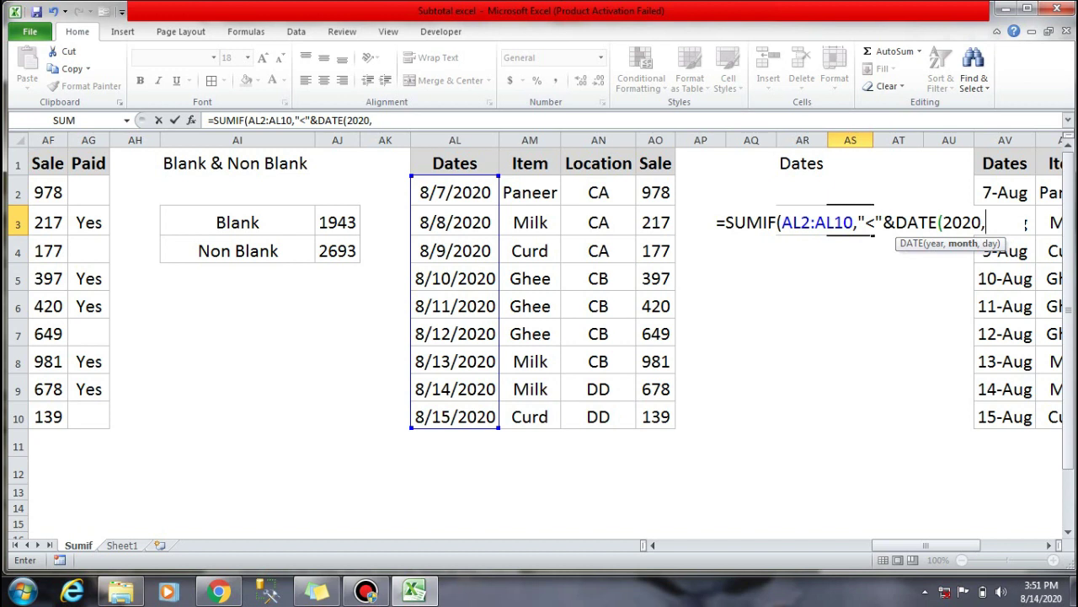
text(8,)
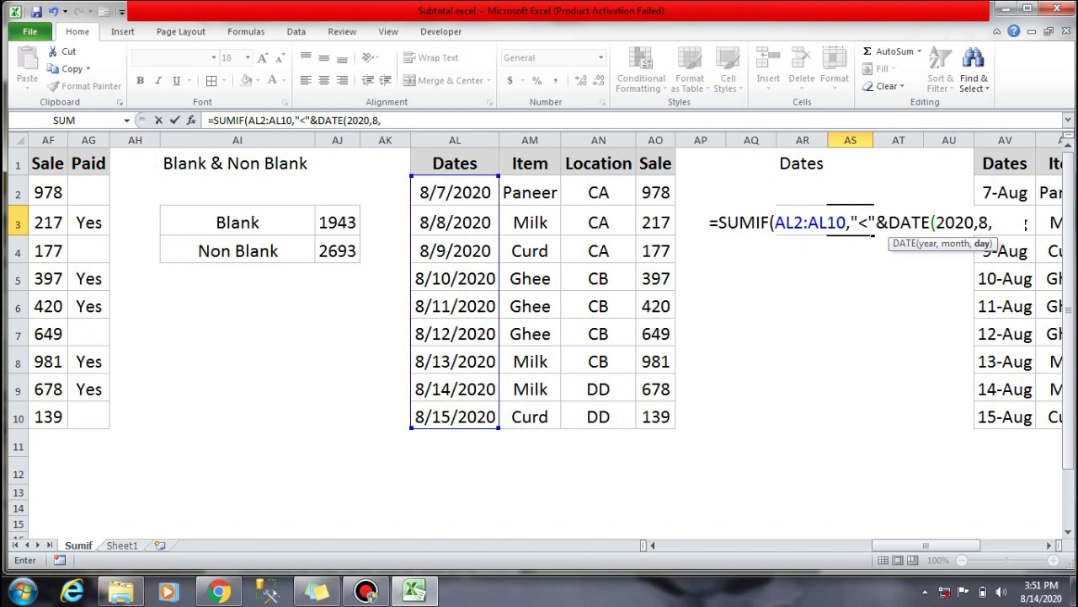
text(14)
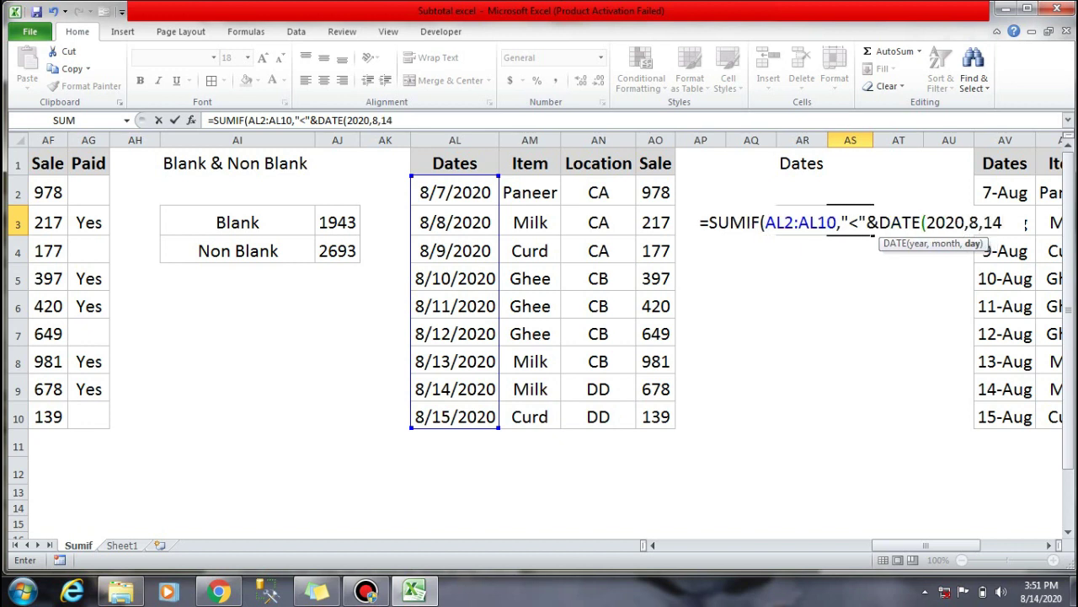
text())
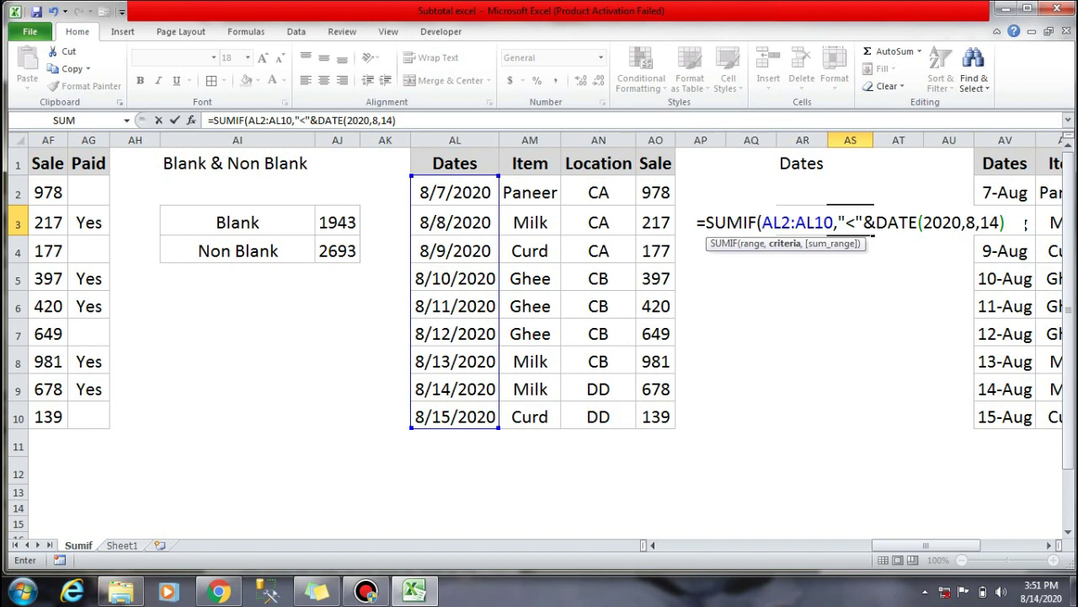
text(,)
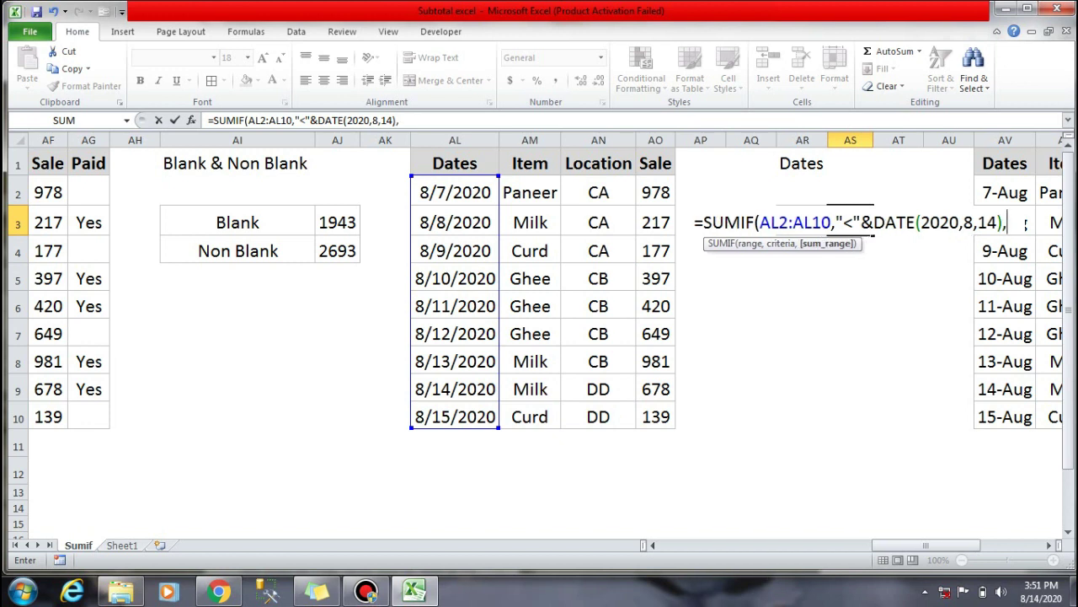
Step: Complete the Date formula with the Sale column AO2:AO10 as its sum range, and reselect AS3
key(Left)
key(Left)
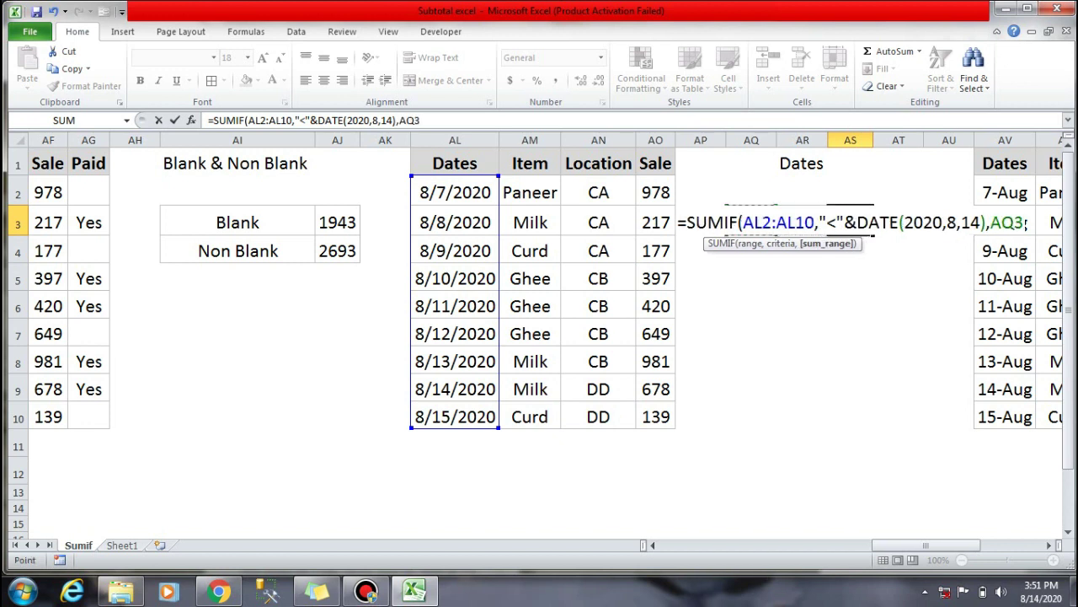
key(Left)
key(Left)
key(Left)
key(Up)
key(Right)
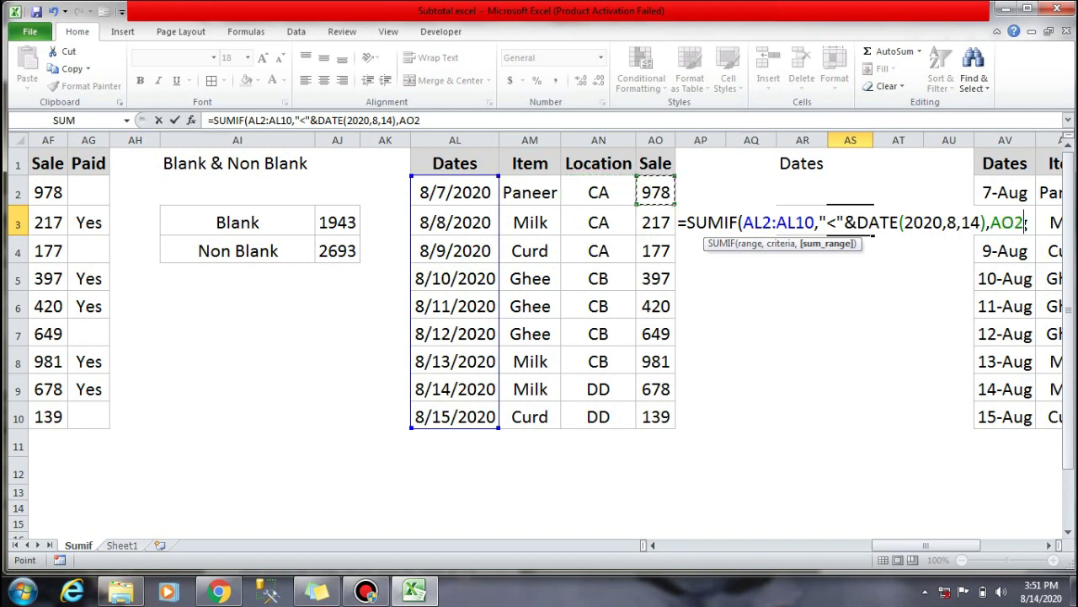
key(ctrl+shift+Down)
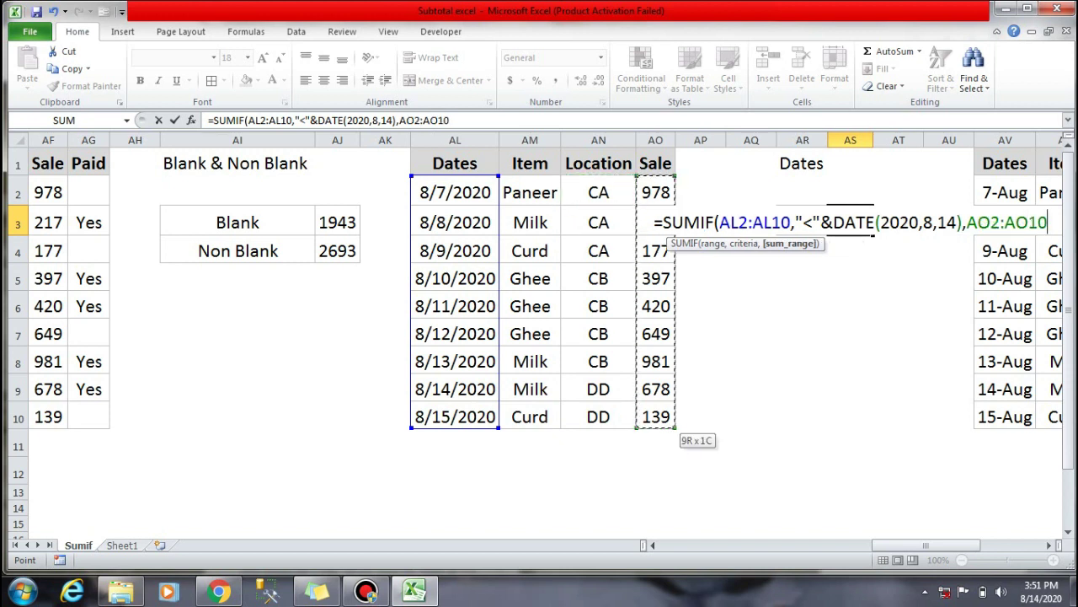
text())
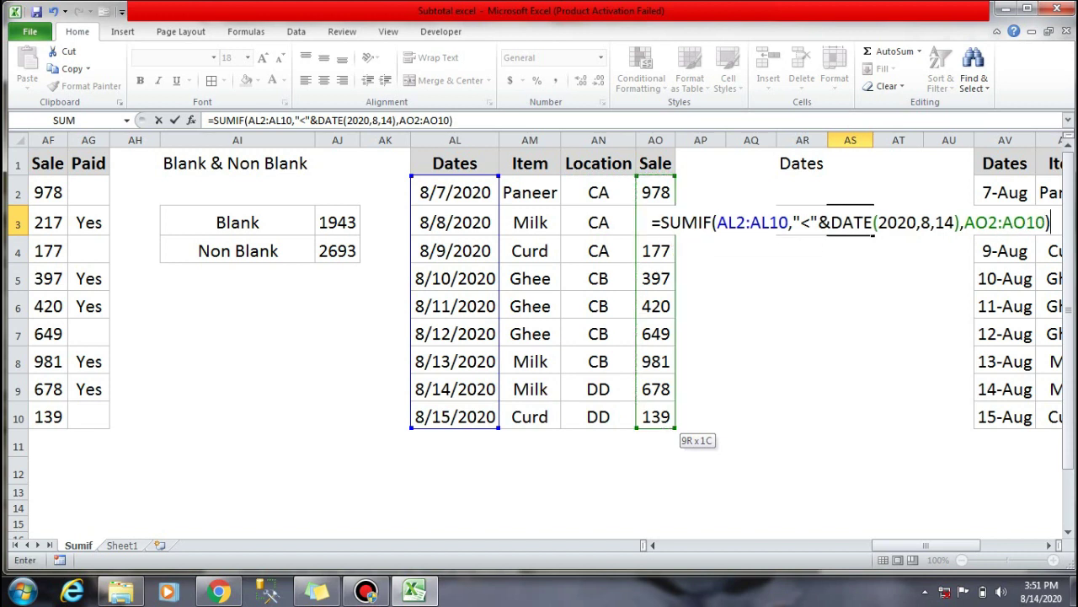
key(Return)
key(Up)
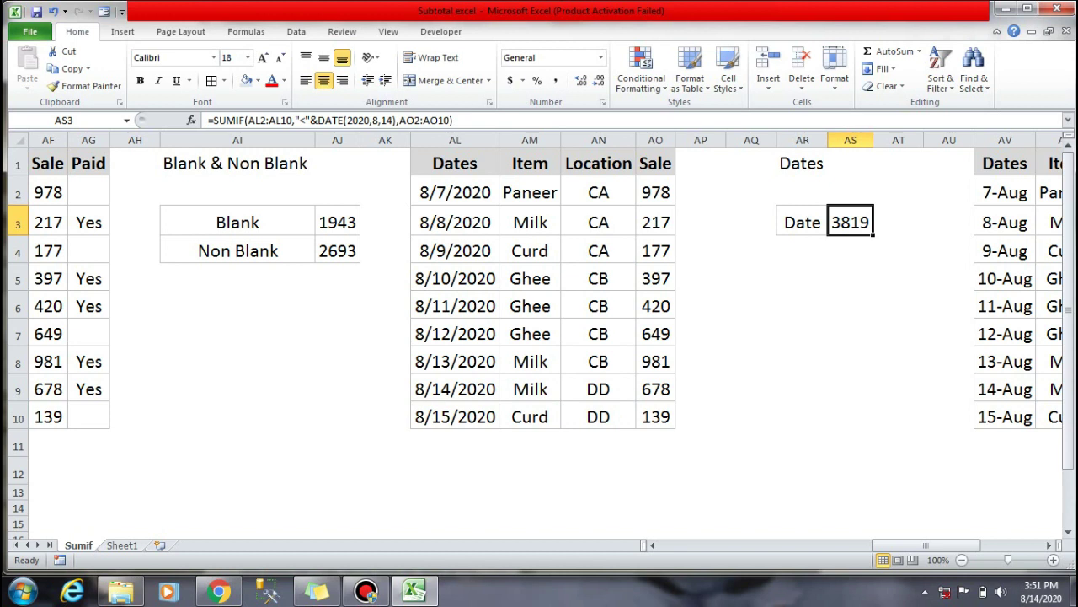
Step: Select the sales dated before 8/14/2020, AO2:AO8, to check their sum against the Date formula
key(Left)
key(Left)
key(Left)
key(Left)
key(Up)
key(shift+Down)
key(shift+Down)
key(shift+Down)
key(shift+Down)
key(shift+Down)
key(shift+Down)
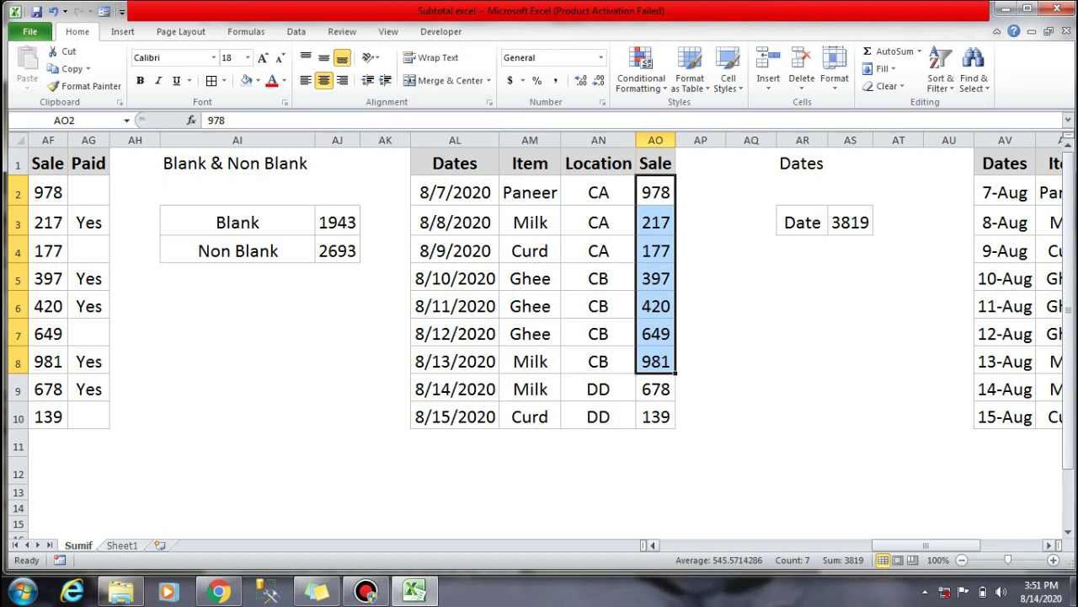
Step: Examine the data table in columns AV to AY for the next SUMIF example
click(948, 278)
key(ctrl+Right)
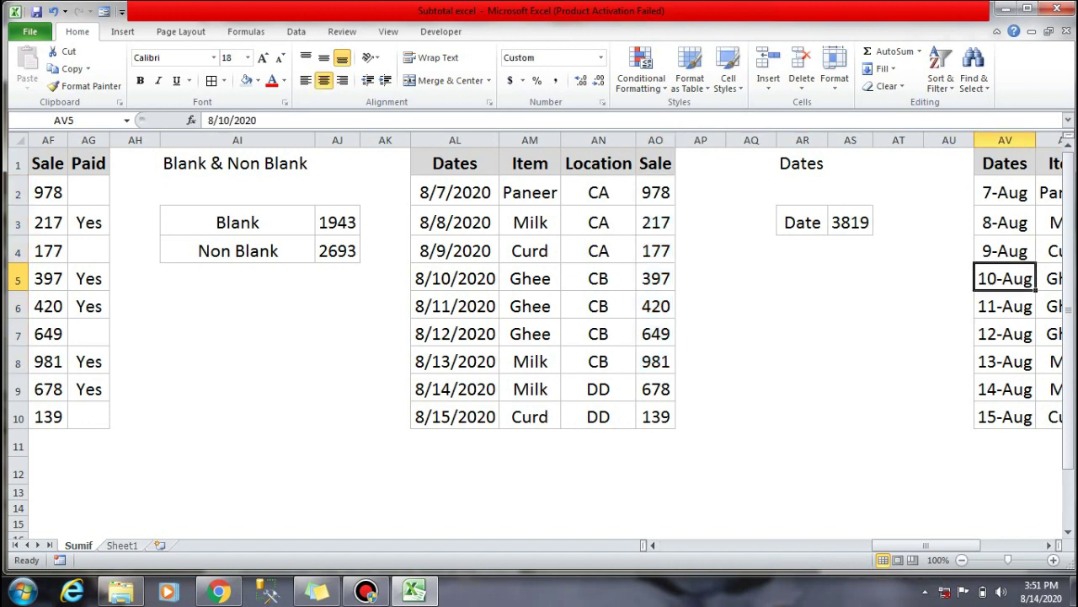
key(ctrl+Right)
key(ctrl+Up)
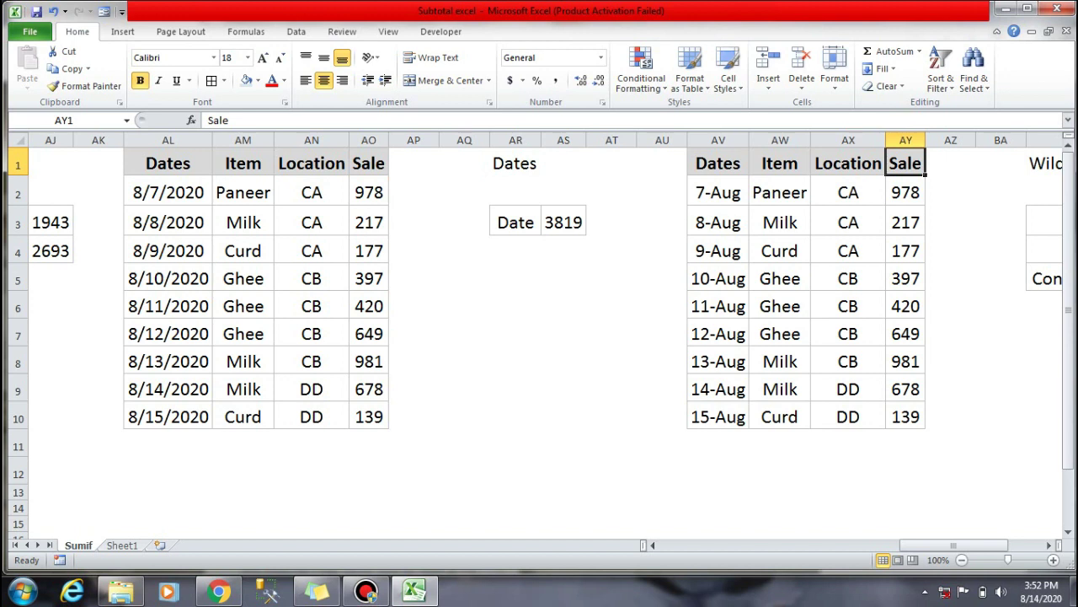
key(Right)
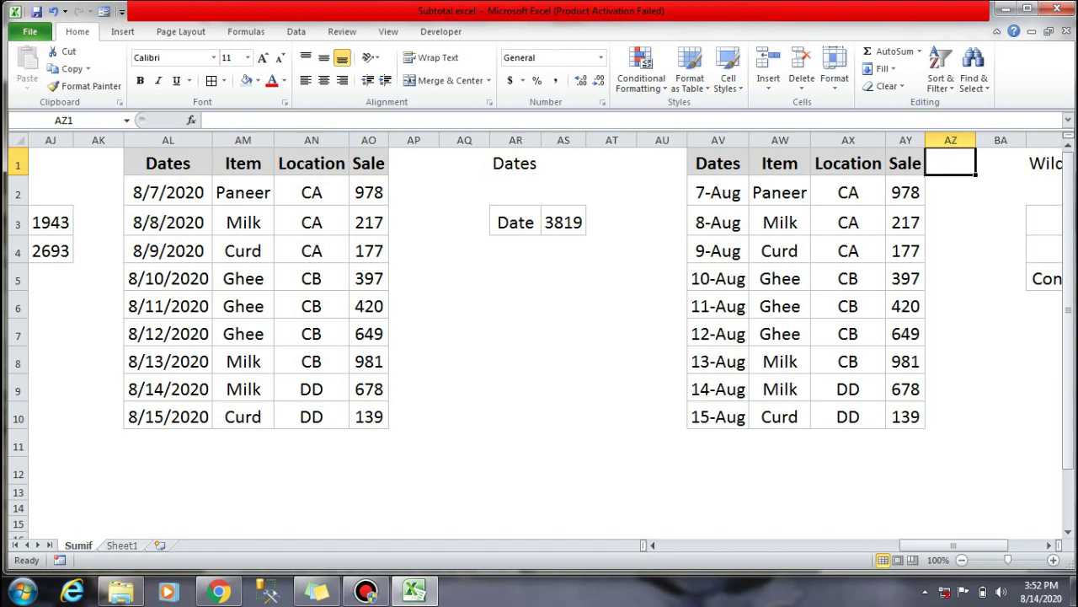
key(Left)
key(Left)
key(Right)
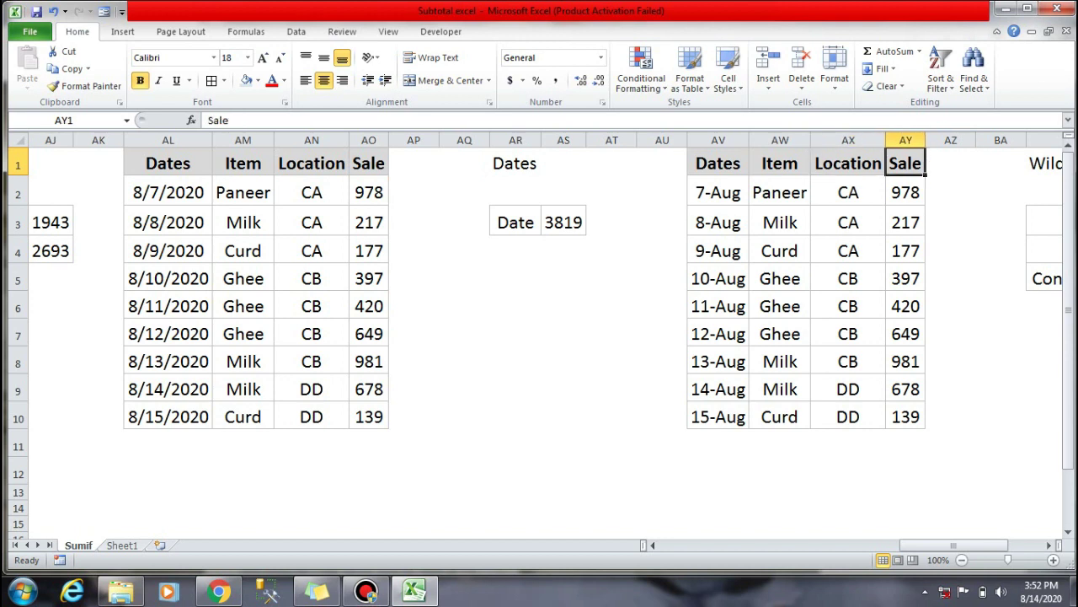
Step: Start a SUMIF formula in BD3, in the Begins with row of the Wild cards example
key(Right)
key(Right)
key(Right)
key(Right)
key(Right)
key(Down)
key(Down)
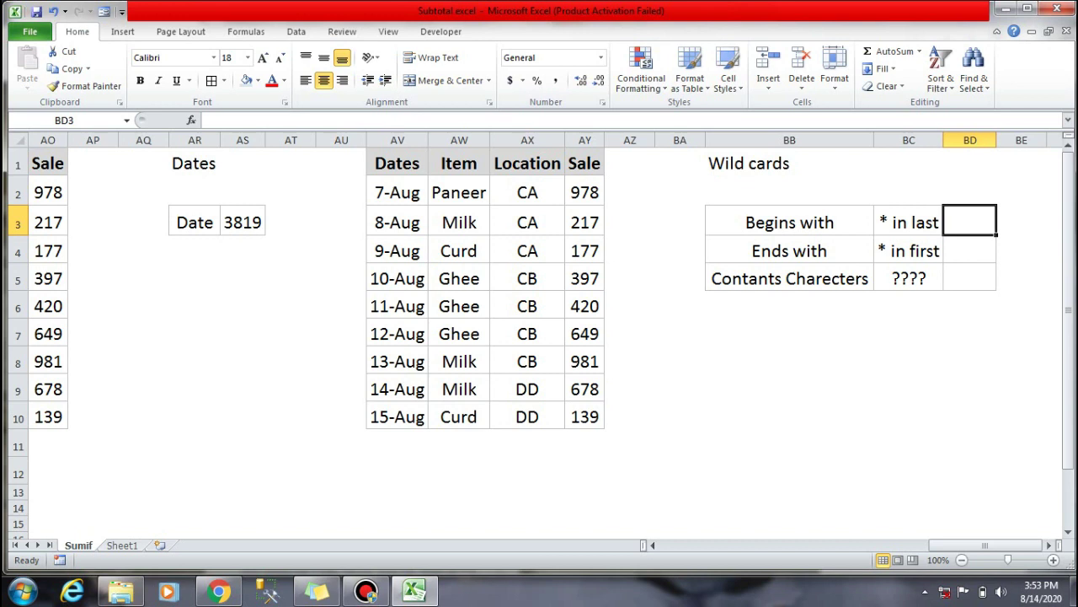
text(=)
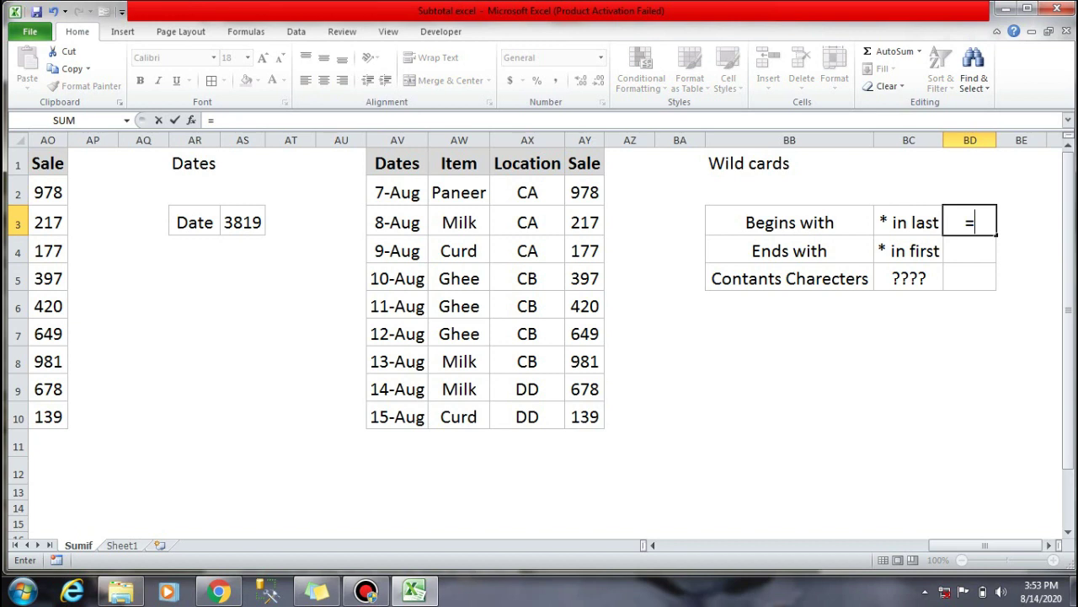
text(sumif)
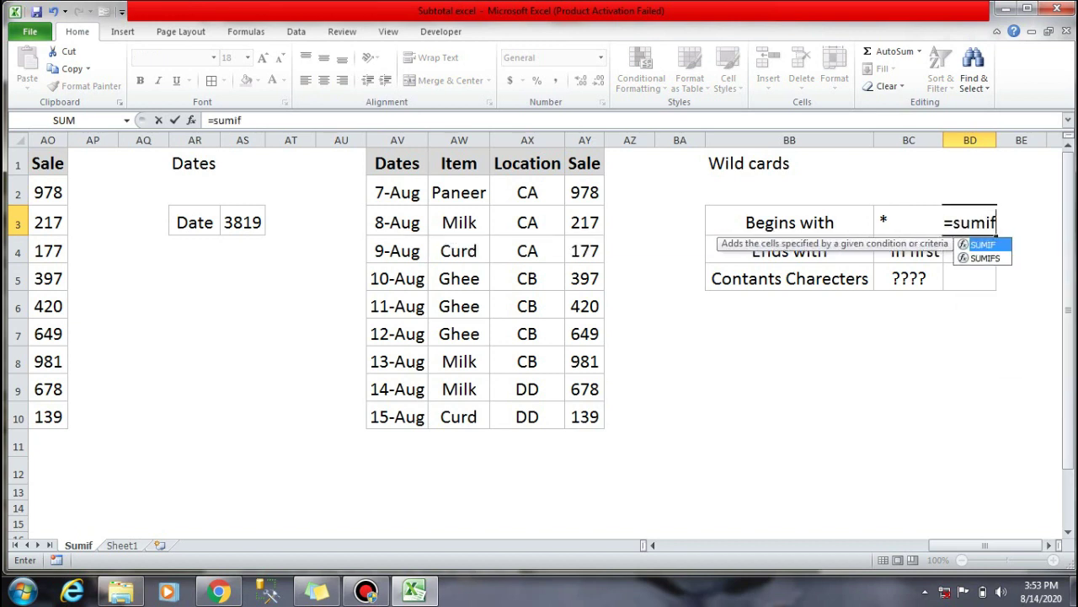
key(Tab)
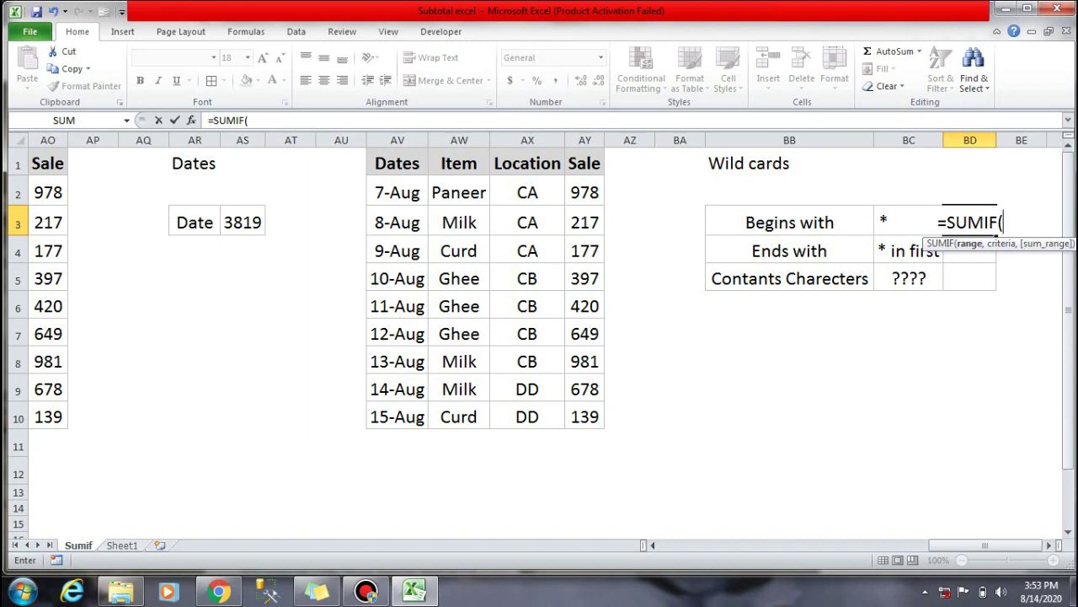
Step: Set the Begins with formula's range to the Item column AW2:AW10
key(Left)
key(Left)
key(Left)
key(Left)
key(Left)
key(Left)
key(Left)
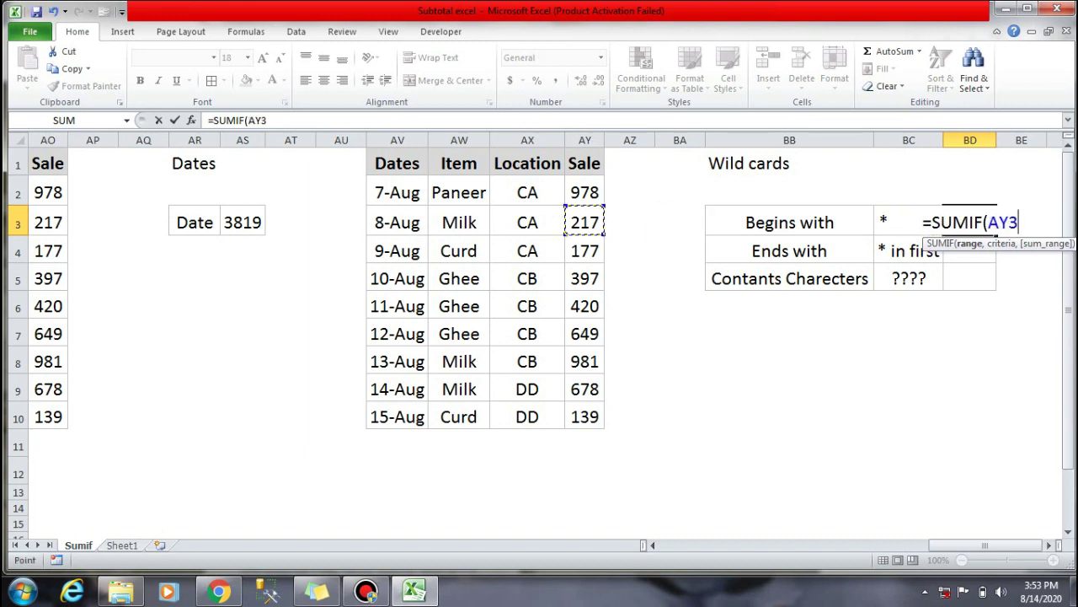
key(Up)
key(ctrl+shift+Down)
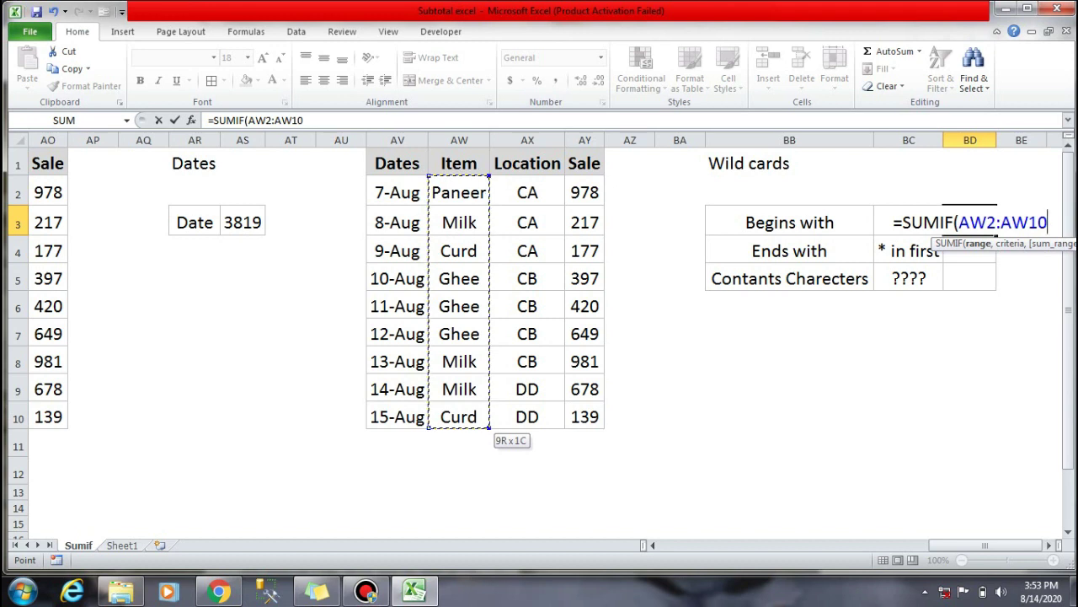
text(,)
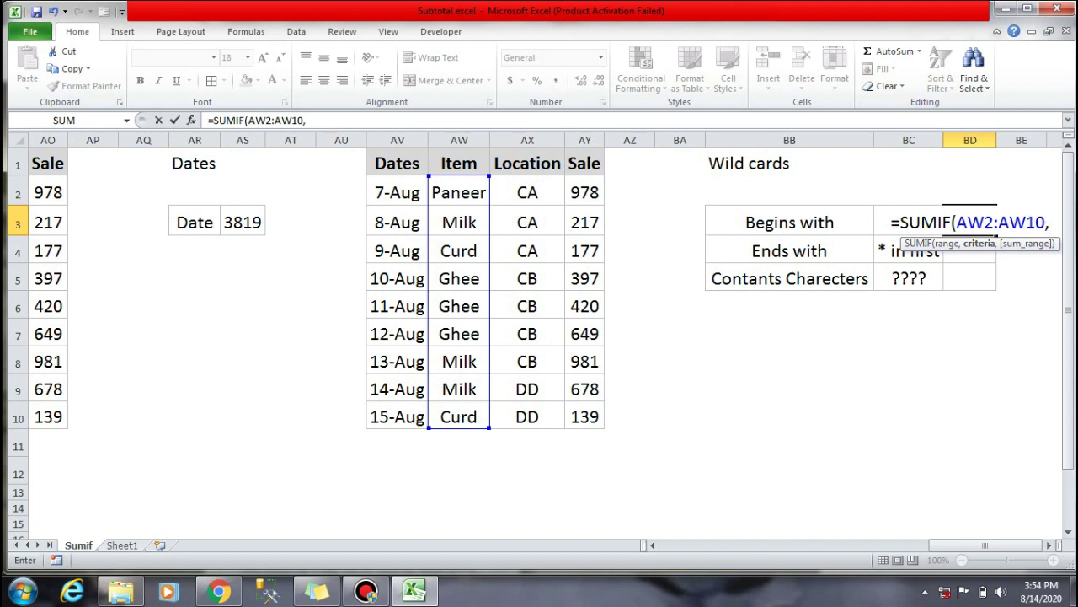
Step: Enter "Mi*" as the Begins with formula's criteria
text(")
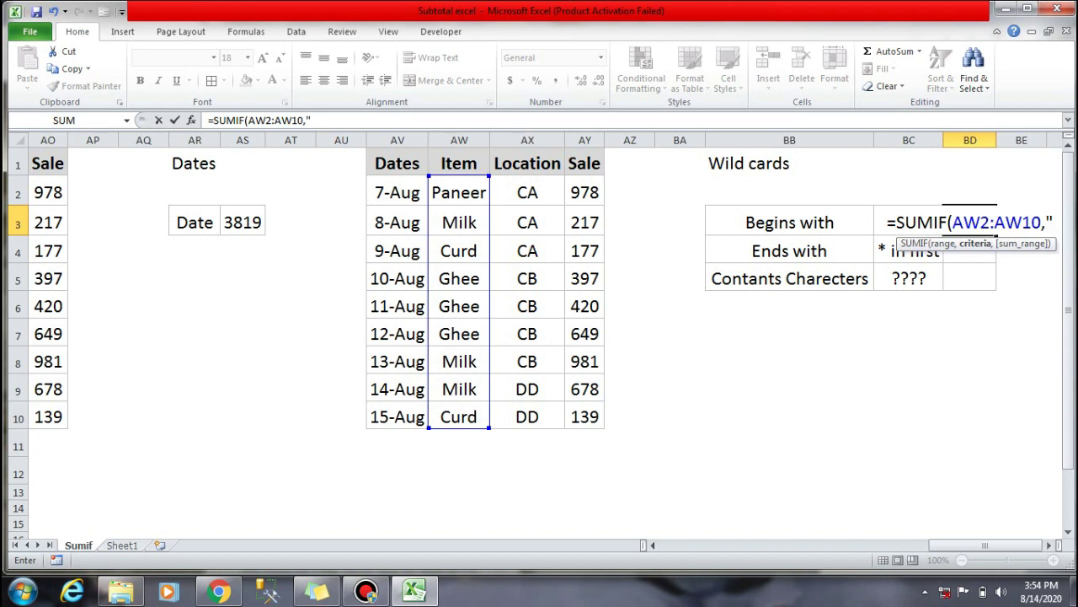
text(Mi)
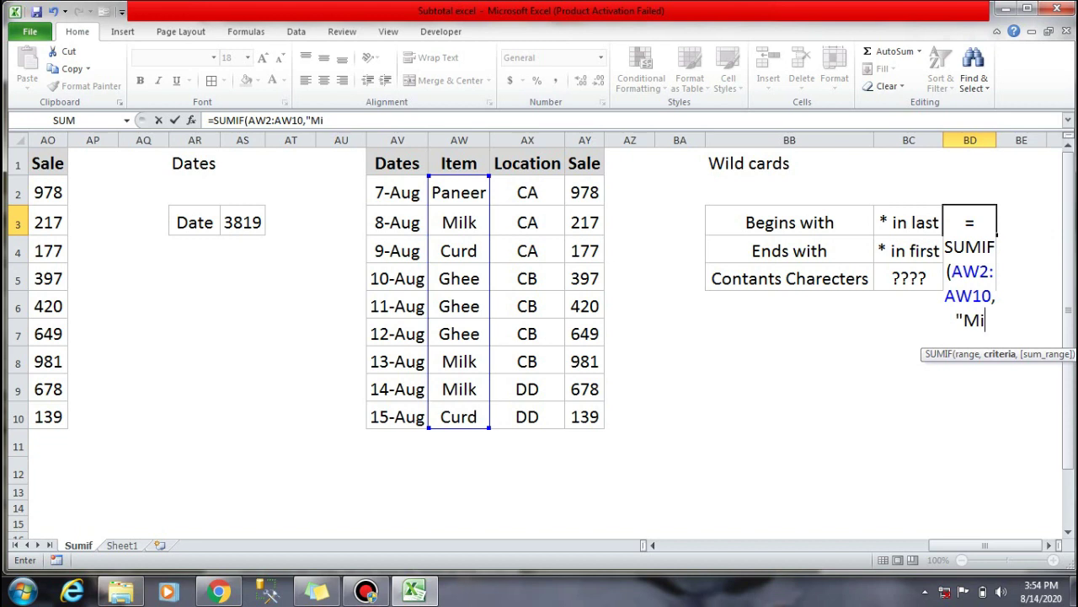
text(*",)
Step: Complete the Begins with formula with the Sale column AY2:AY10 as its sum range, and select BD4 in the Ends with row
key(Left)
key(Left)
key(Left)
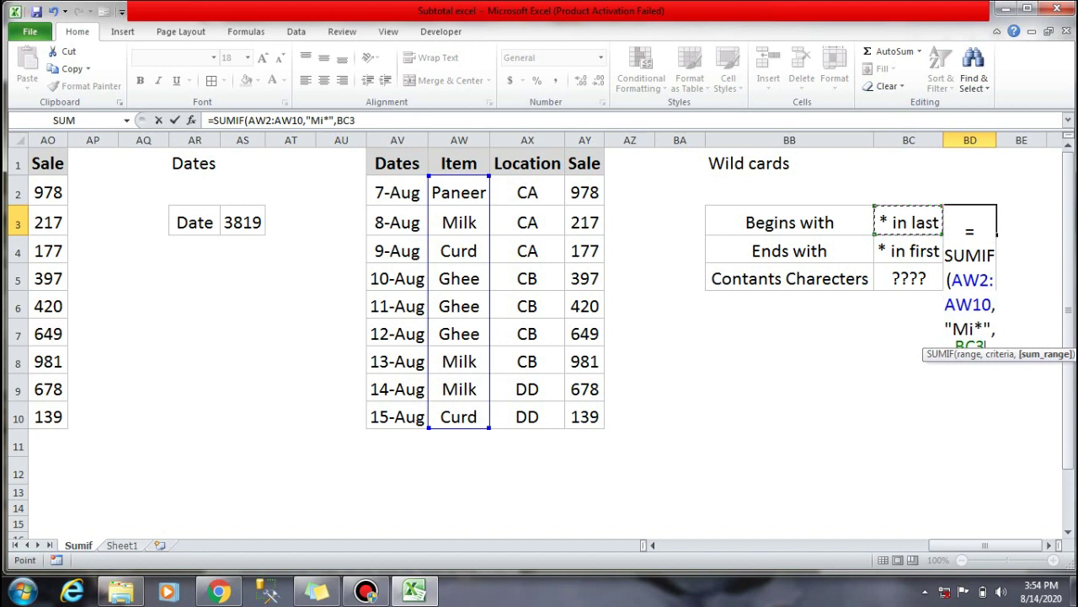
key(Left)
key(Left)
key(ctrl+Up)
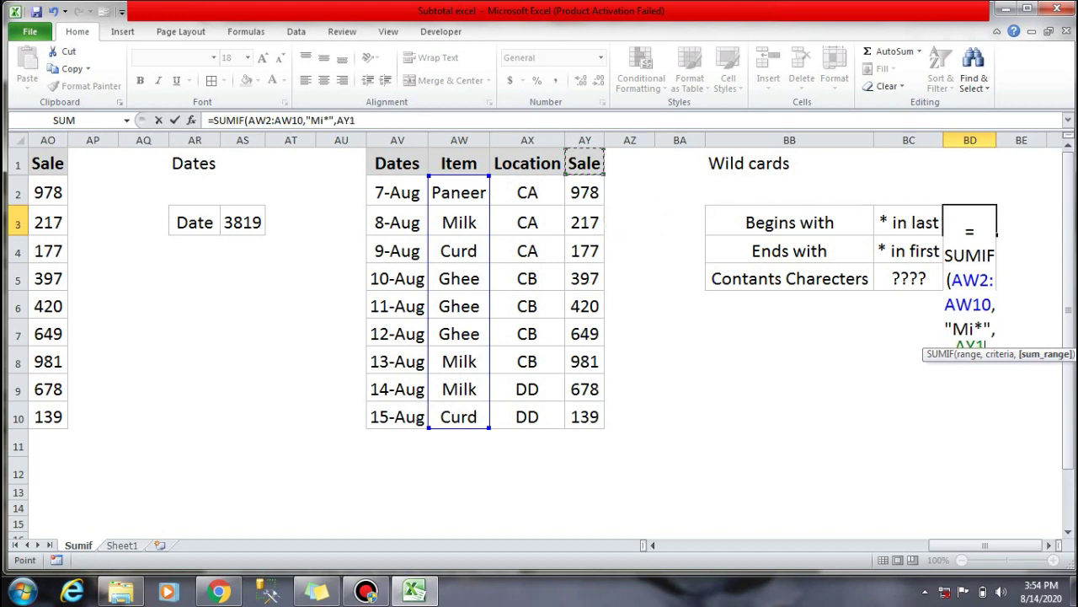
key(Down)
key(ctrl+shift+Down)
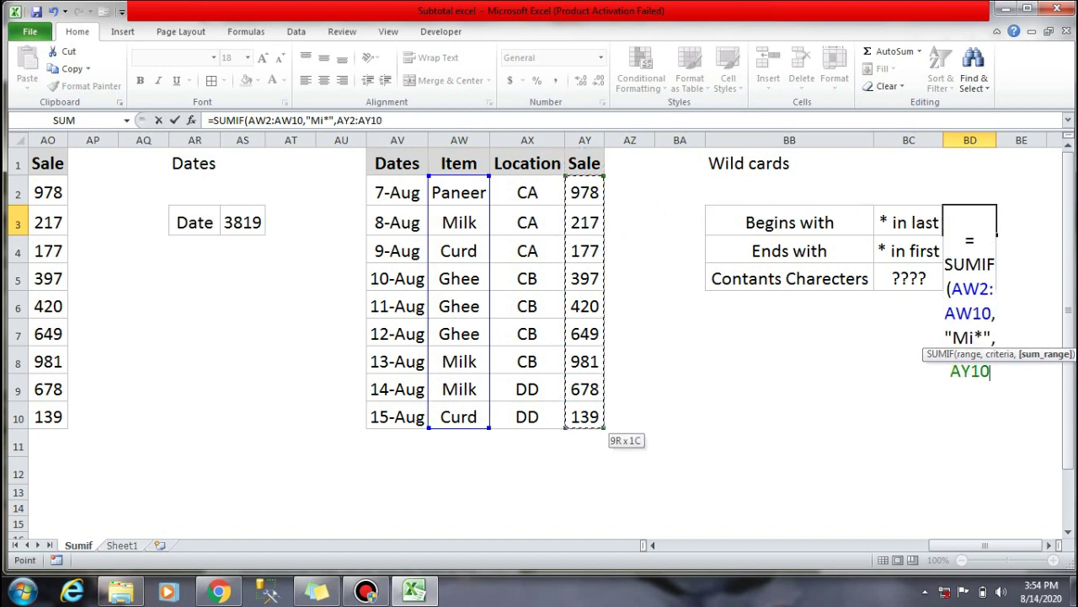
text())
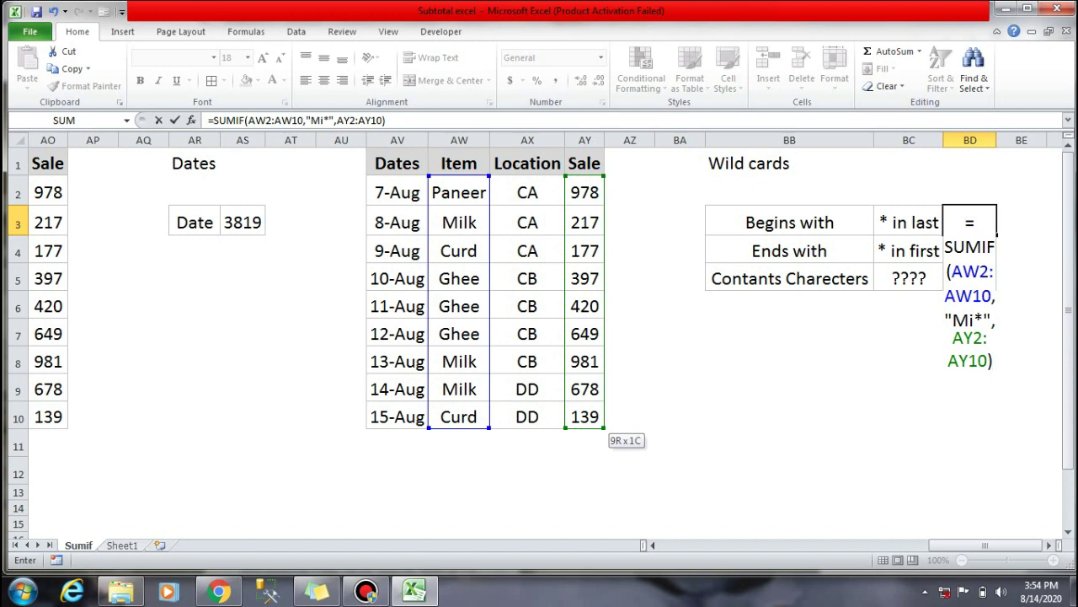
key(Return)
key(Up)
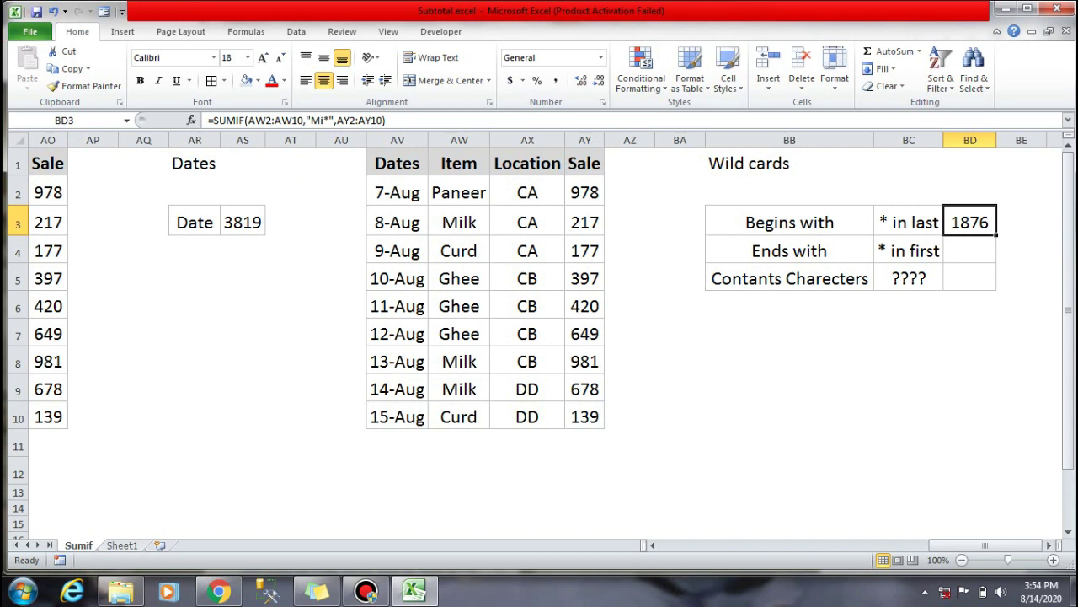
key(Down)
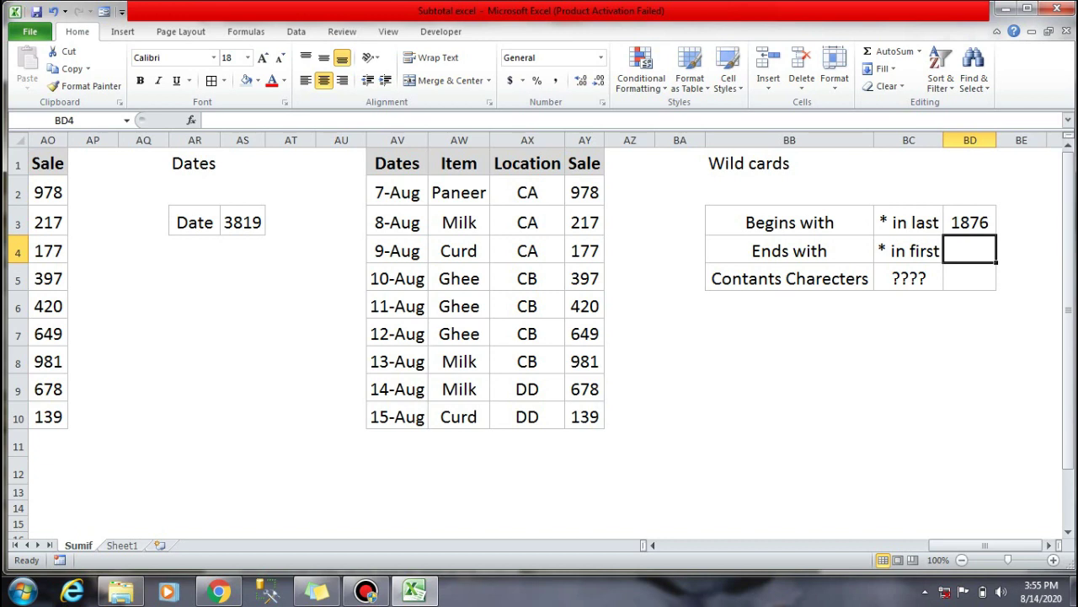
Step: Start a SUMIF formula in BD4, in the Ends with row, using the Item column AW2:AW10 as its range
text(=)
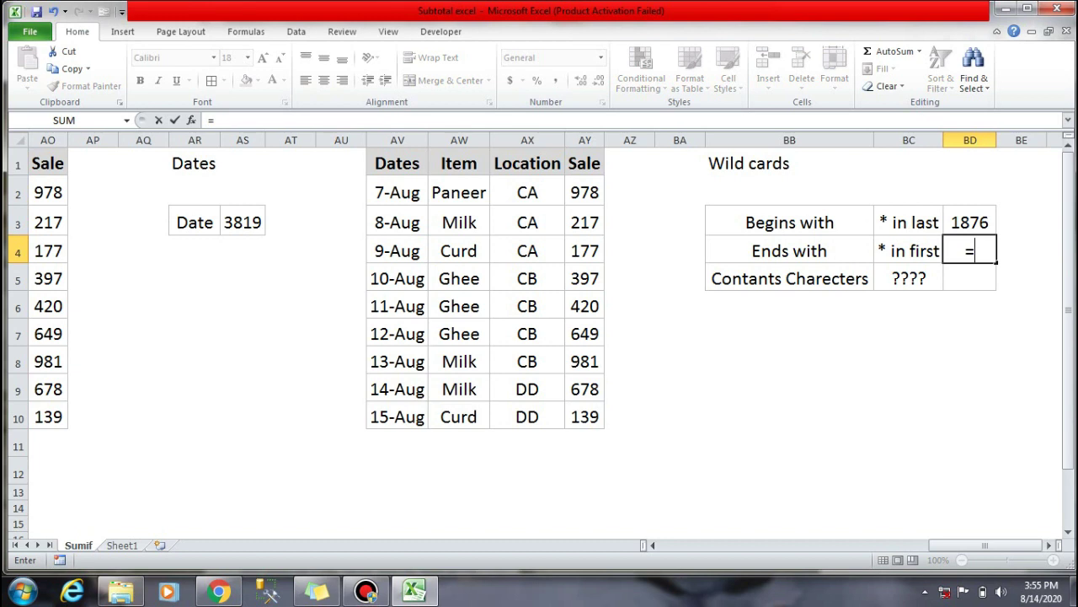
text(sumif)
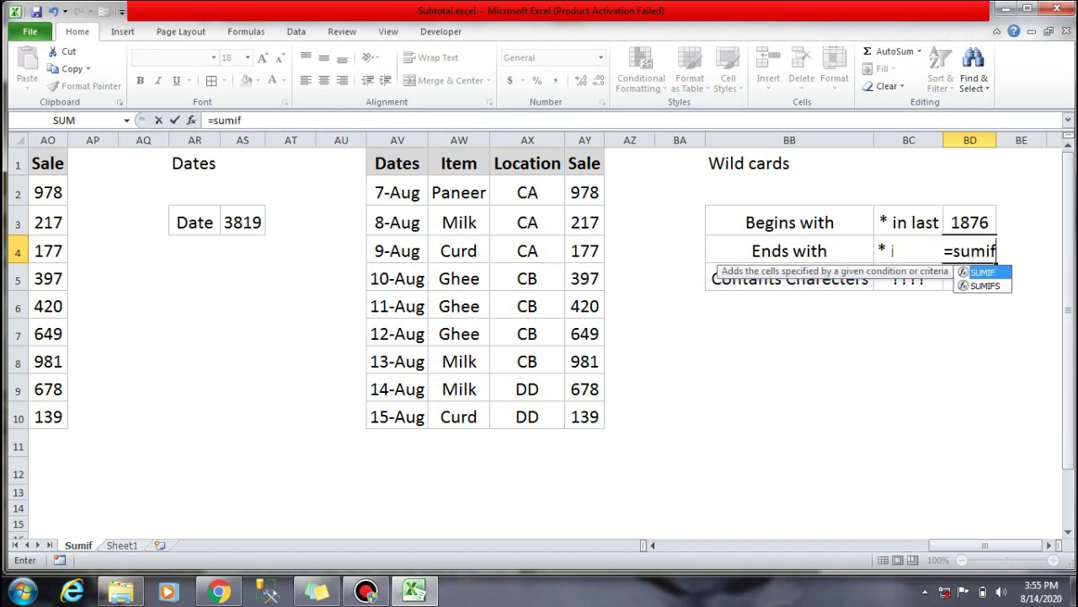
key(Tab)
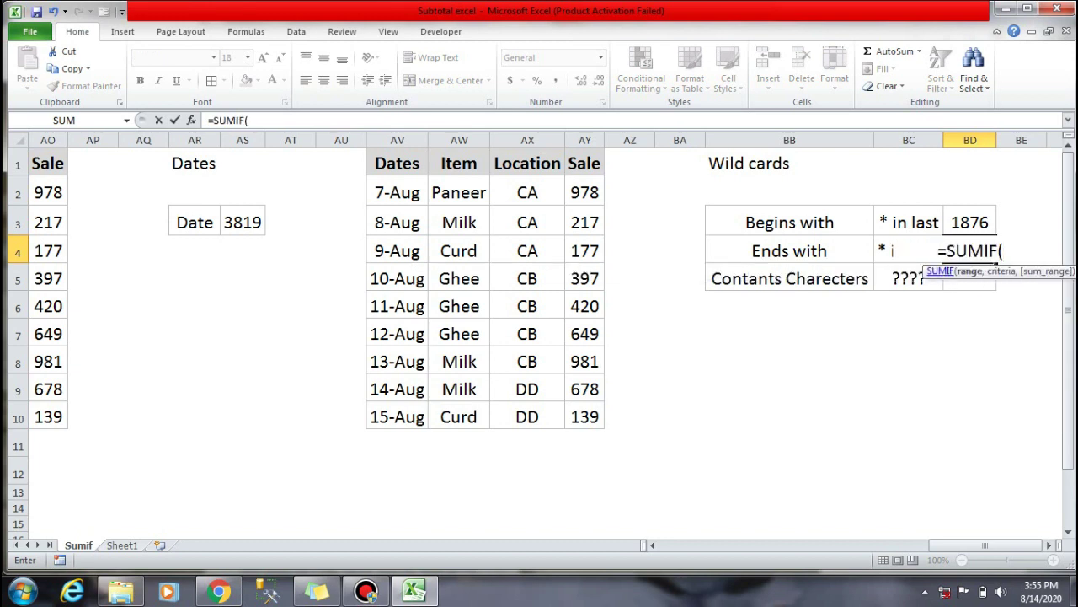
key(Left)
key(Left)
key(Left)
key(Left)
key(Left)
key(Left)
key(Left)
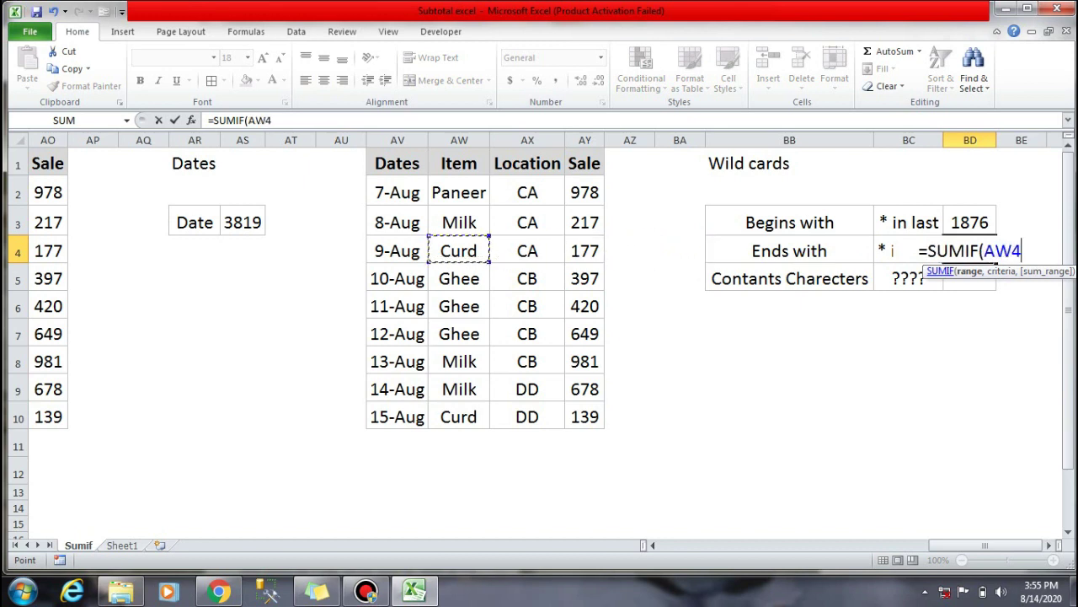
key(Up)
key(Up)
key(ctrl+shift+Down)
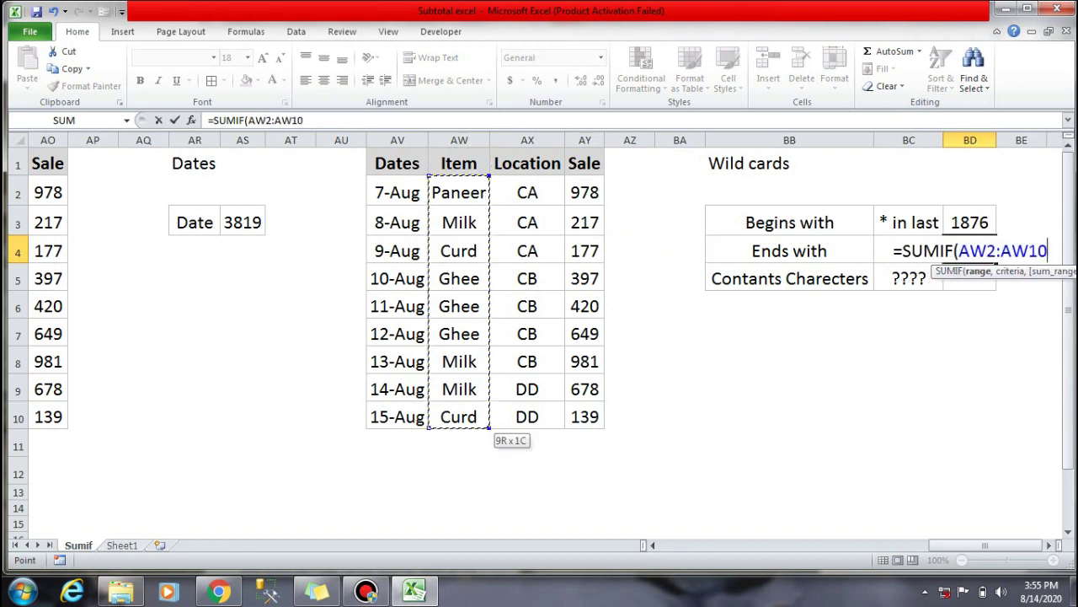
text(,)
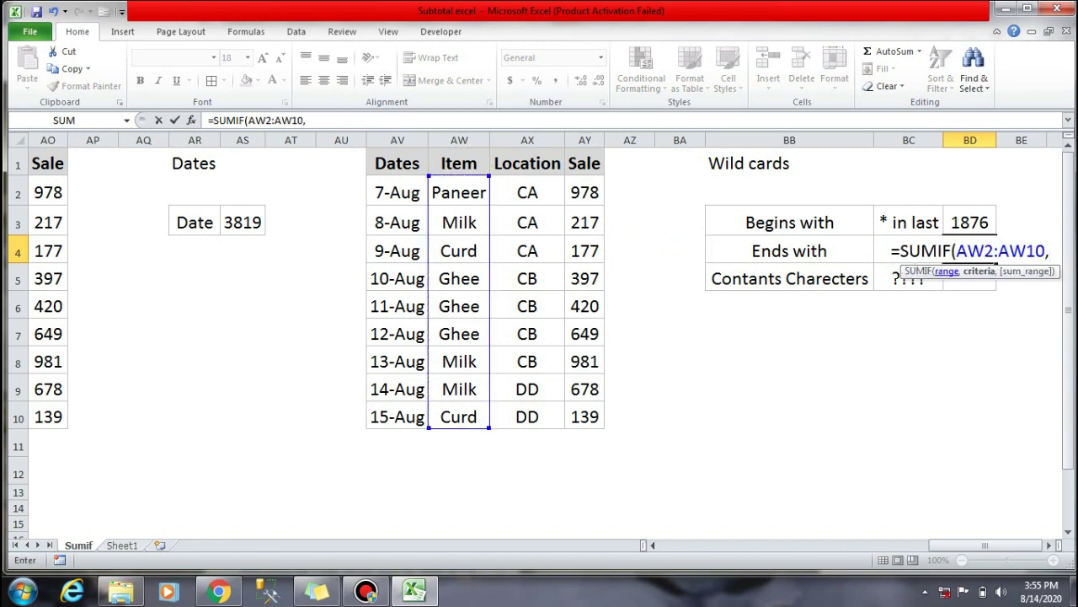
Step: Enter "*ee" as the Ends with formula's criteria
text(")
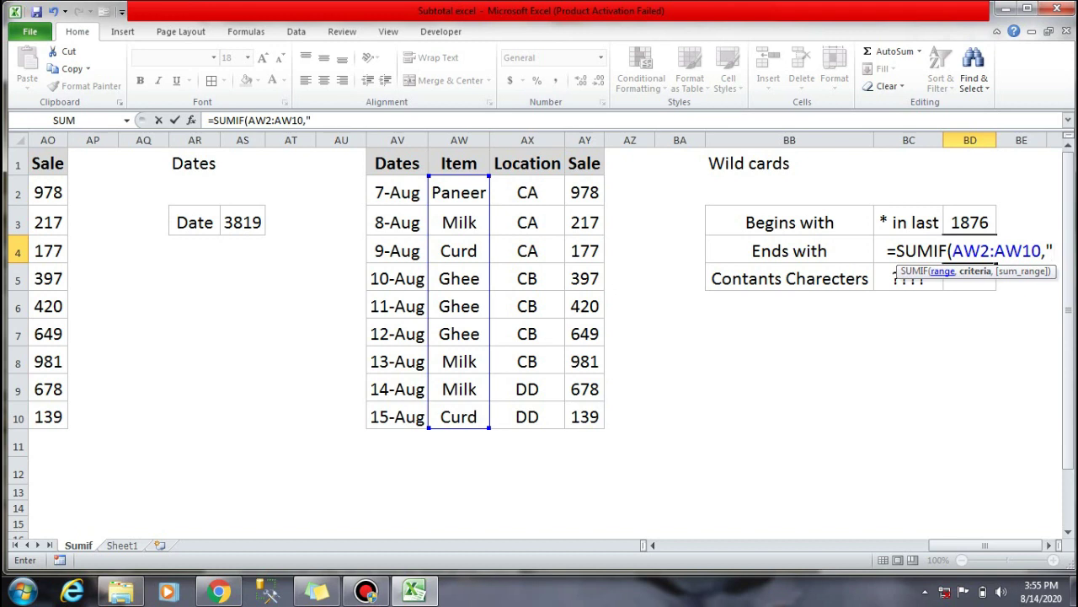
text(*)
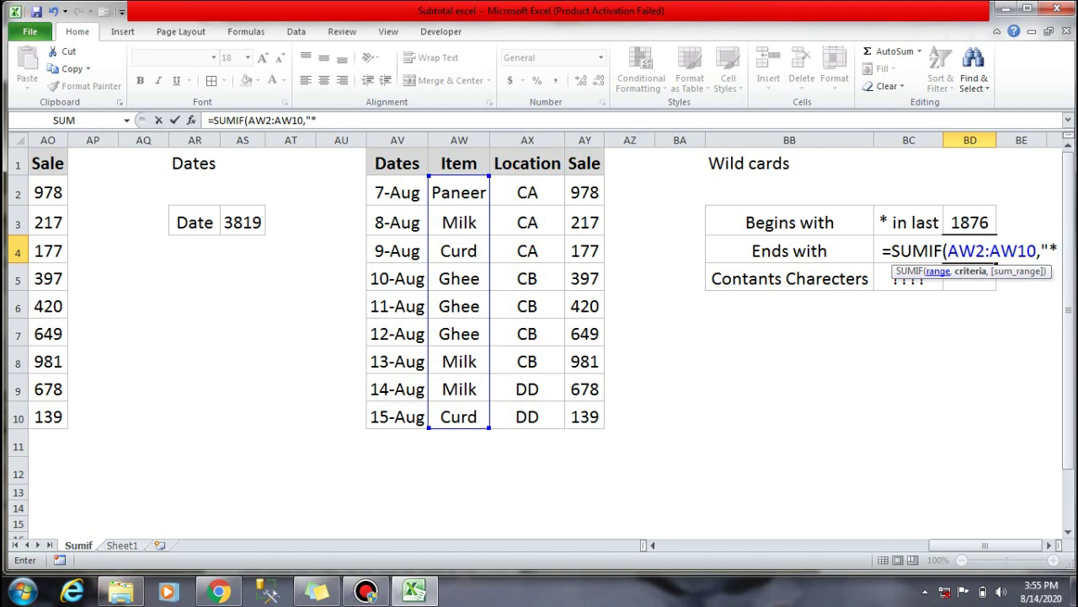
text(ee)
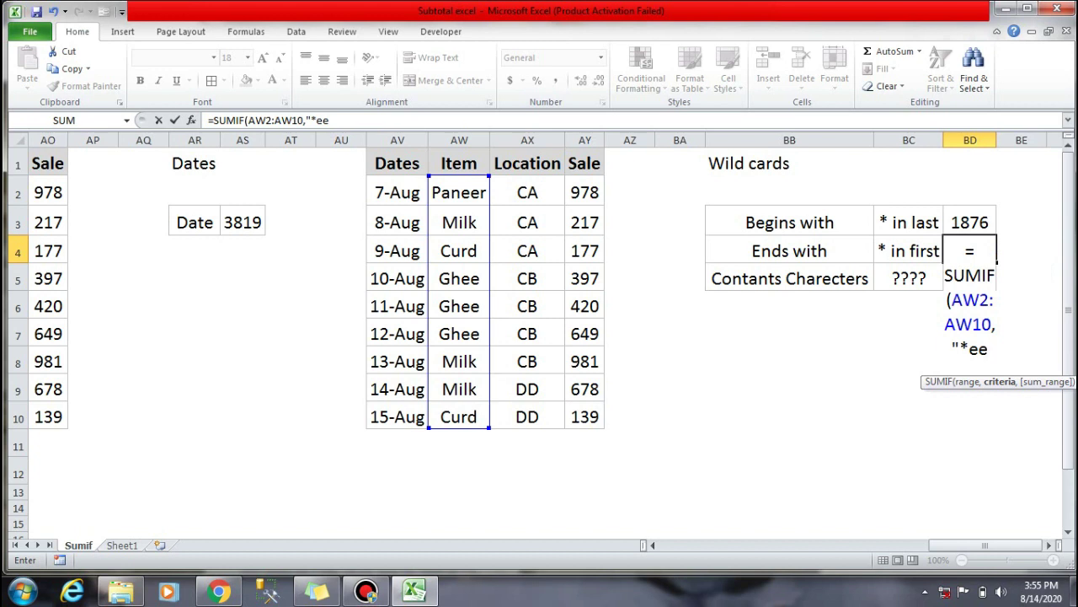
text(",)
Step: Complete the Ends with formula with the Sale column AY2:AY10 as its sum range, keeping BD4 selected
key(Left)
key(Left)
key(Left)
key(Left)
key(Left)
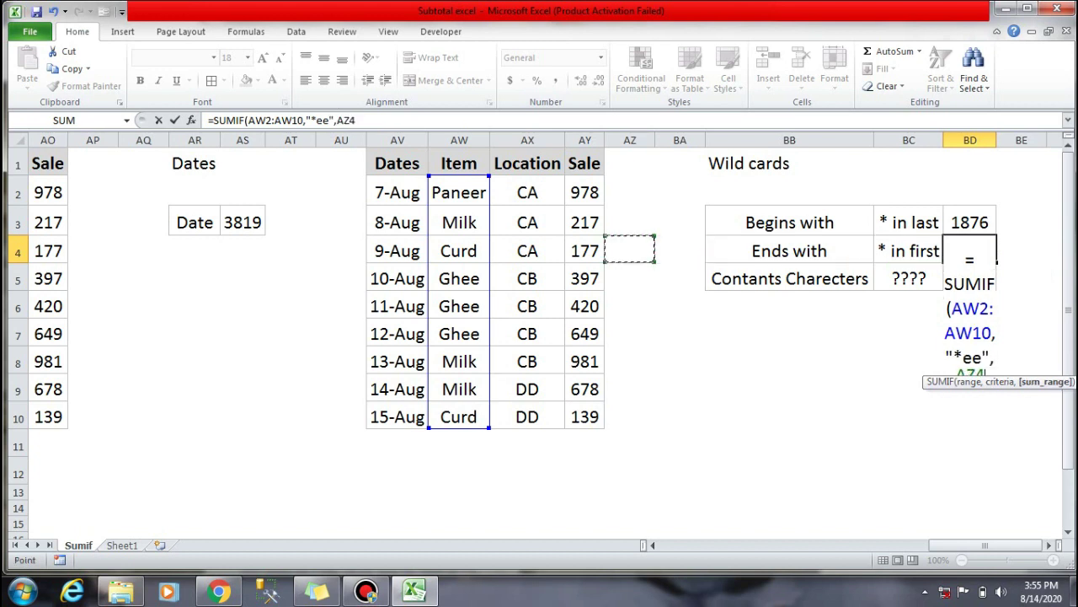
key(Up)
key(Up)
key(ctrl+shift+Down)
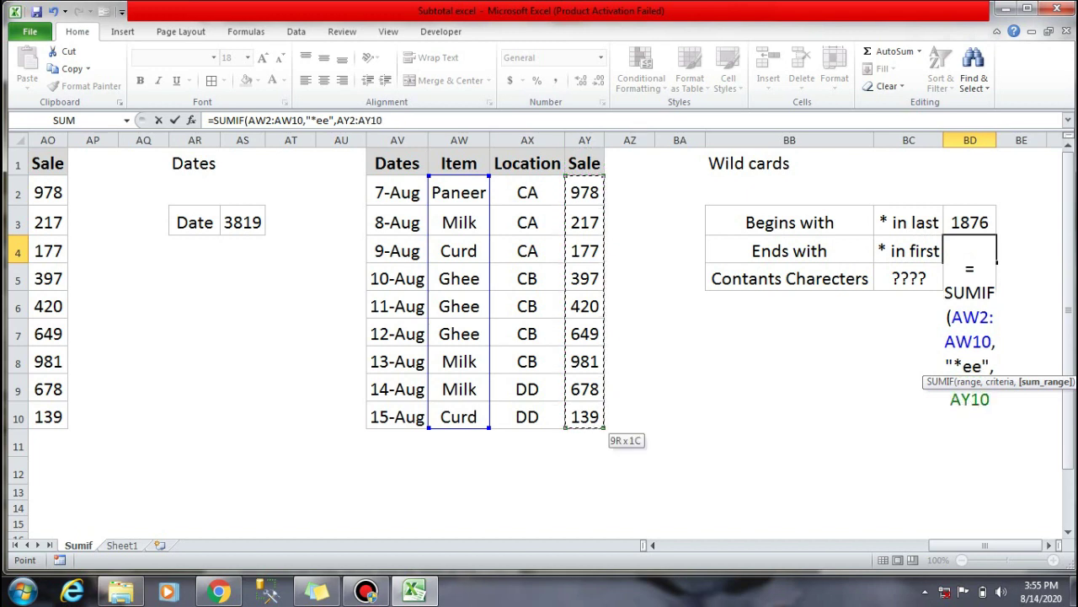
text())
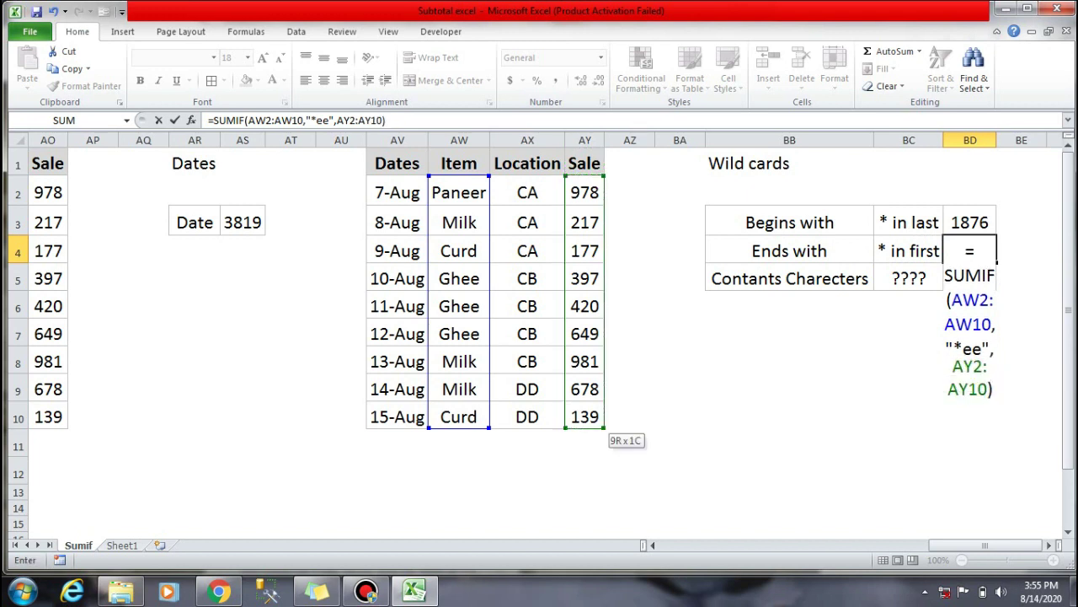
key(ctrl+Return)
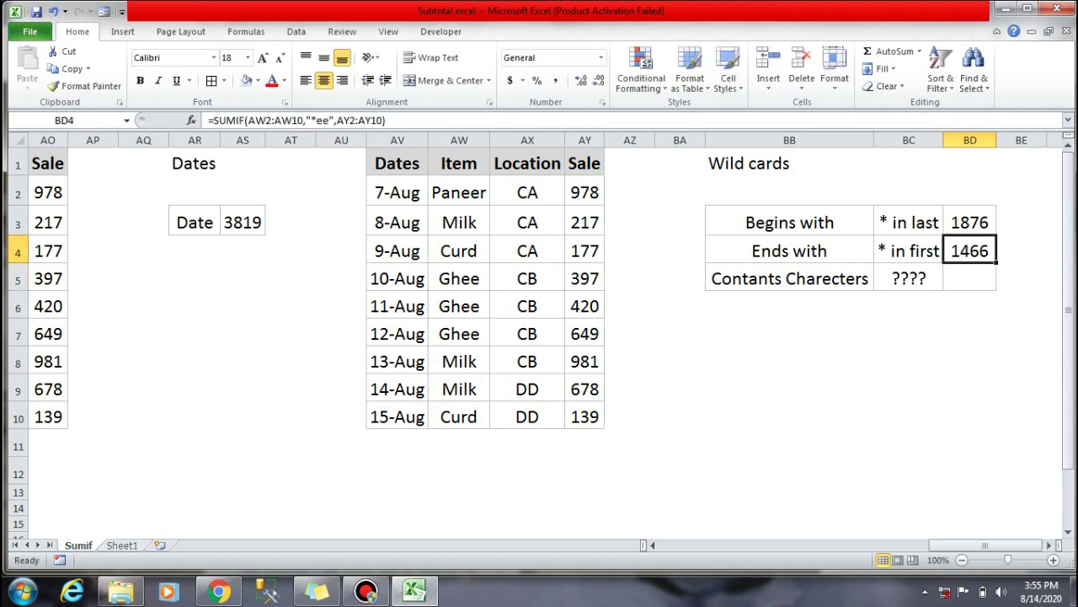
Step: Select the three Ghee sales in AY5:AY7 to check their sum against the Ends with result
key(ctrl+Left)
key(ctrl+Left)
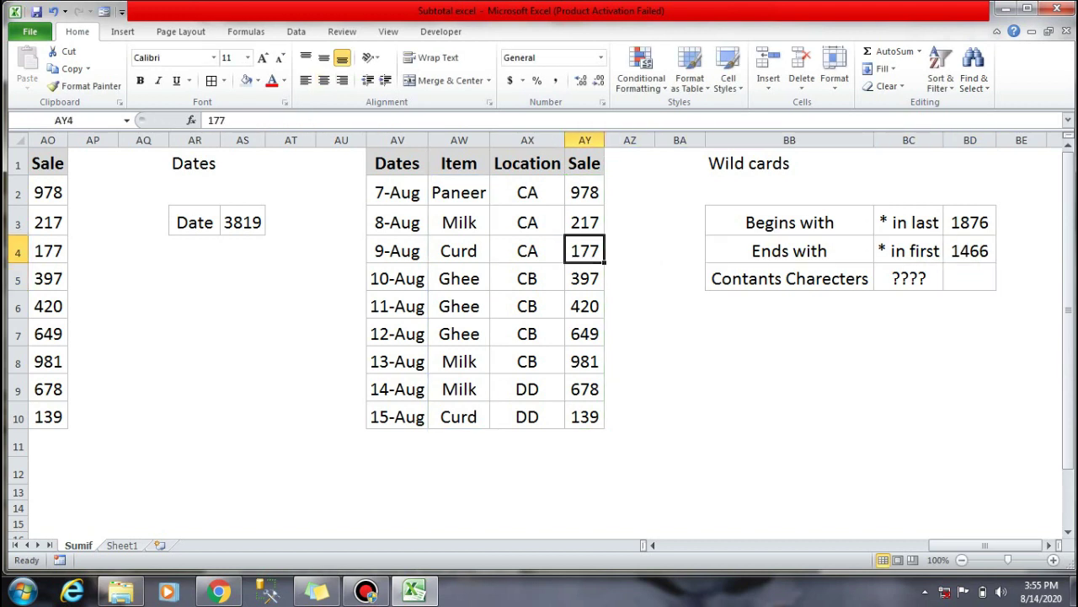
key(Down)
key(shift+Down)
key(shift+Down)
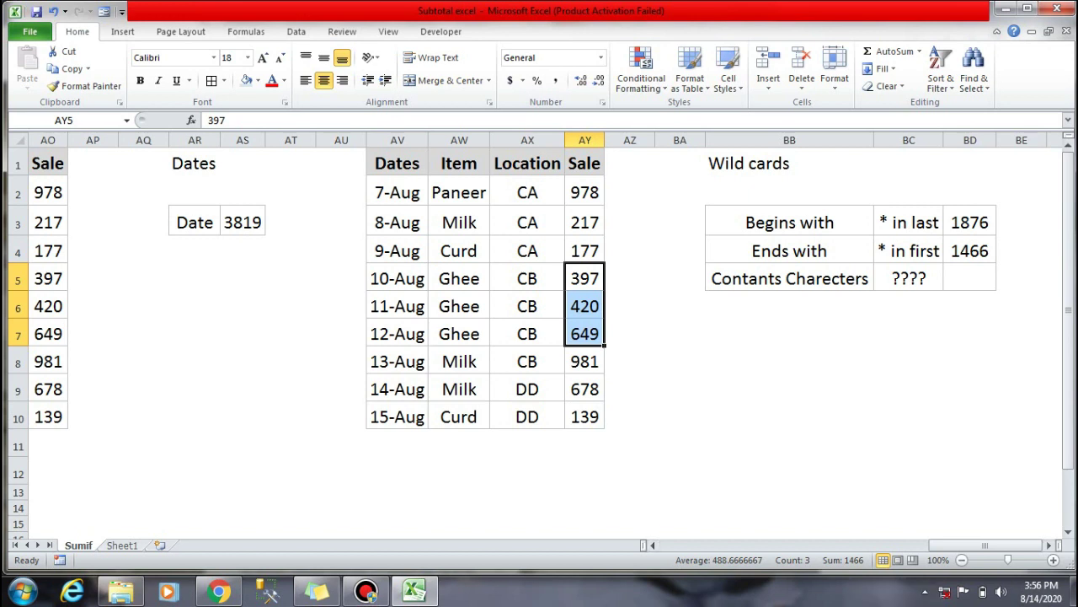
Step: Start a SUMIF formula in BD5, in the Contants Charecters row, using the Item column AW2:AW10 as its range
click(970, 278)
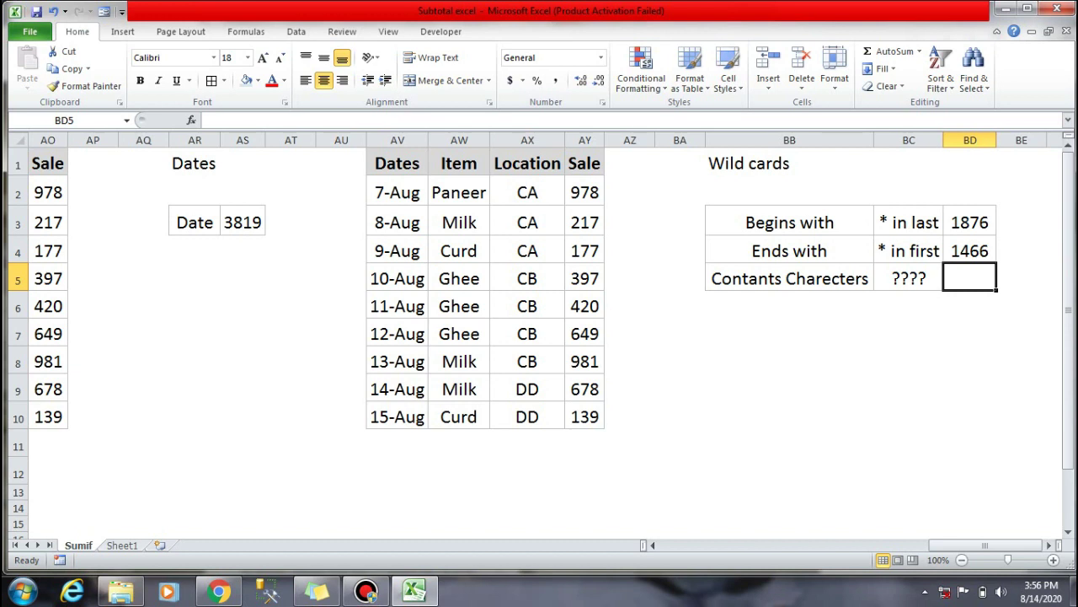
text(=)
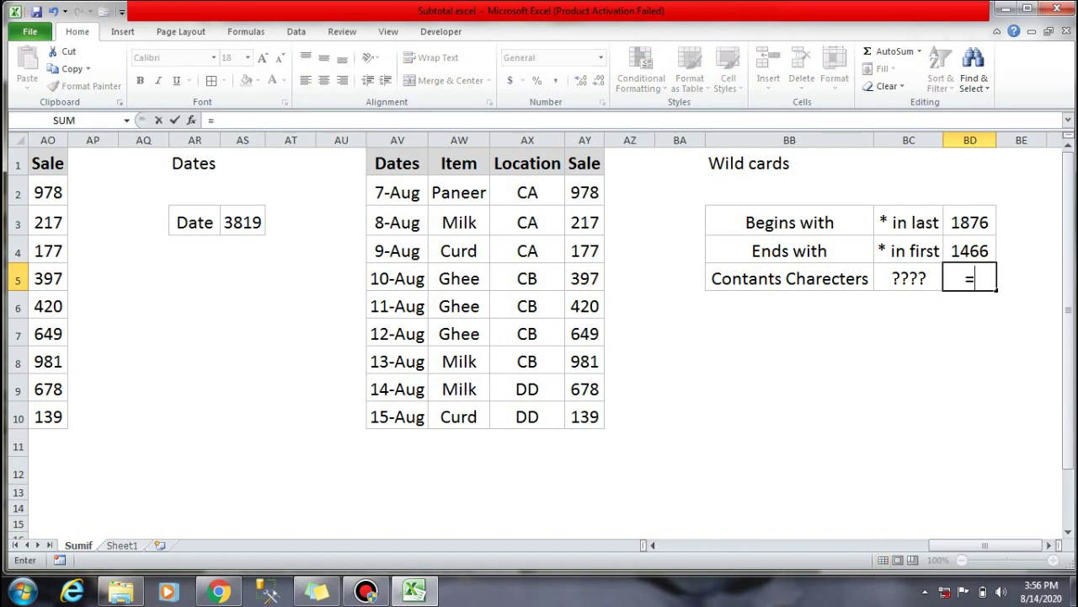
text(sumif)
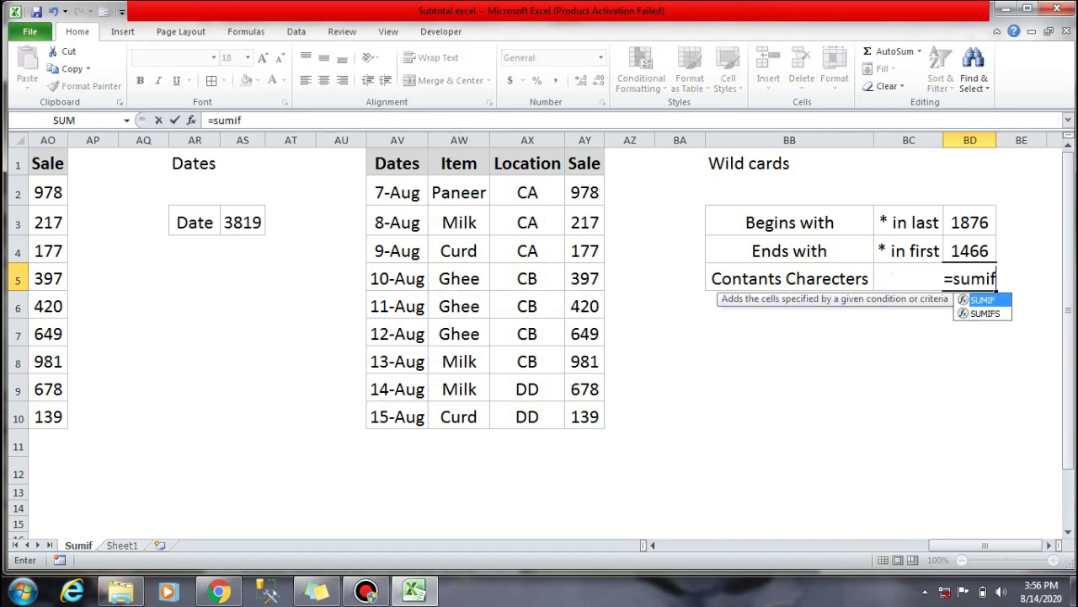
key(Tab)
key(Left)
key(Left)
key(Left)
key(Left)
key(Left)
key(Left)
key(Left)
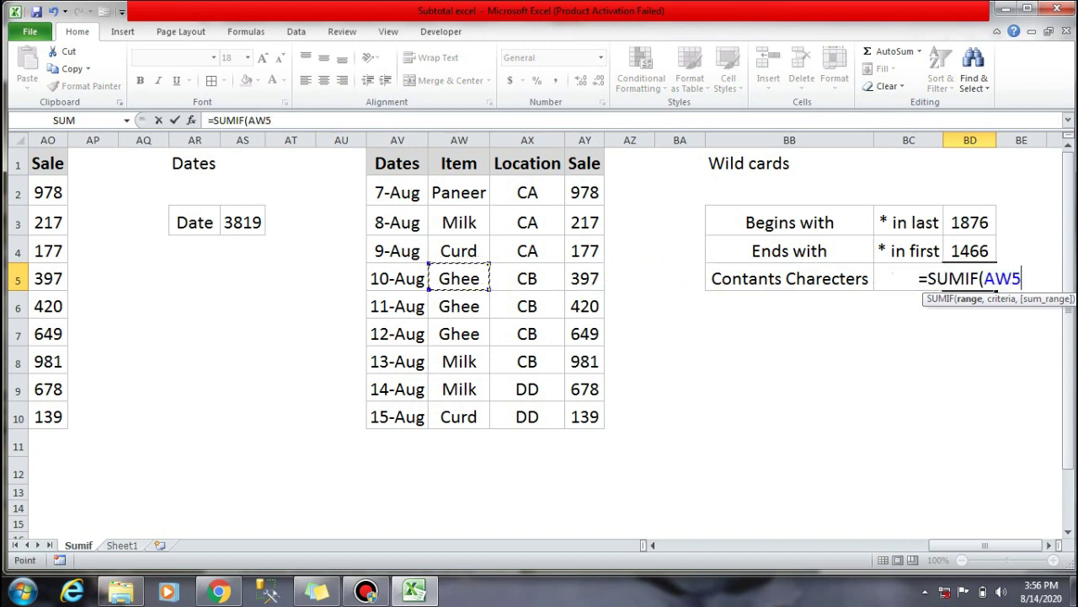
key(ctrl+Up)
key(Down)
key(ctrl+shift+Down)
text(,)
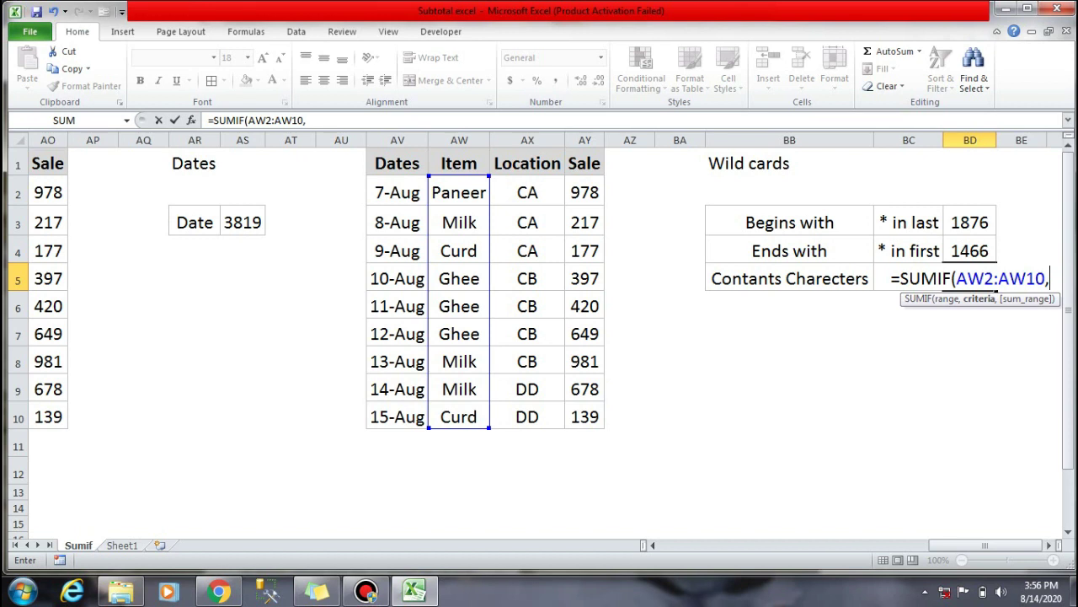
Step: Enter six question marks, "??????", as the criteria of the Contants Charecters formula
text(")
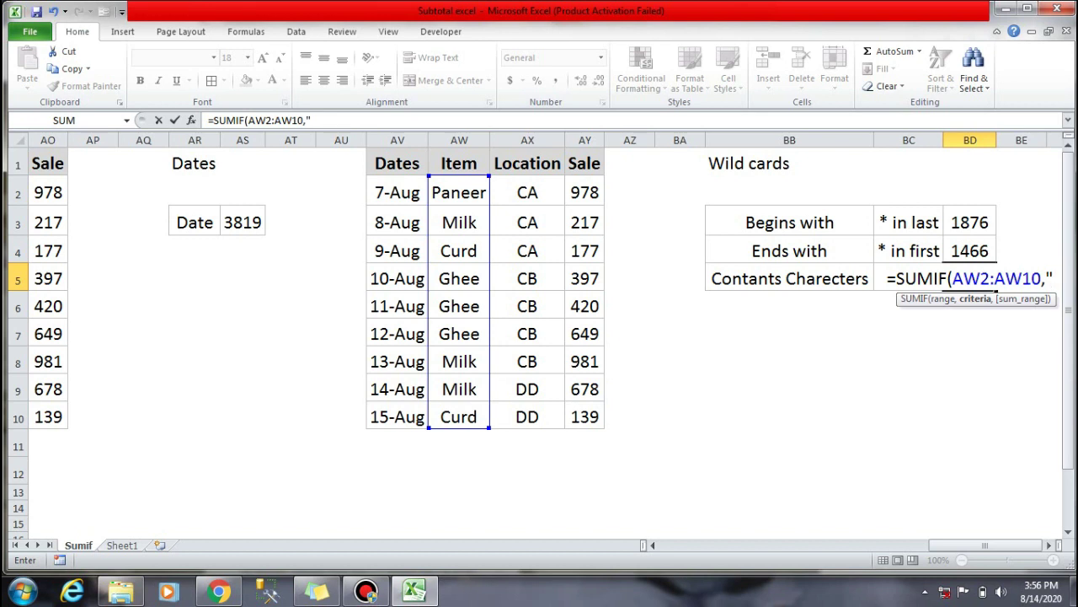
text(?????)
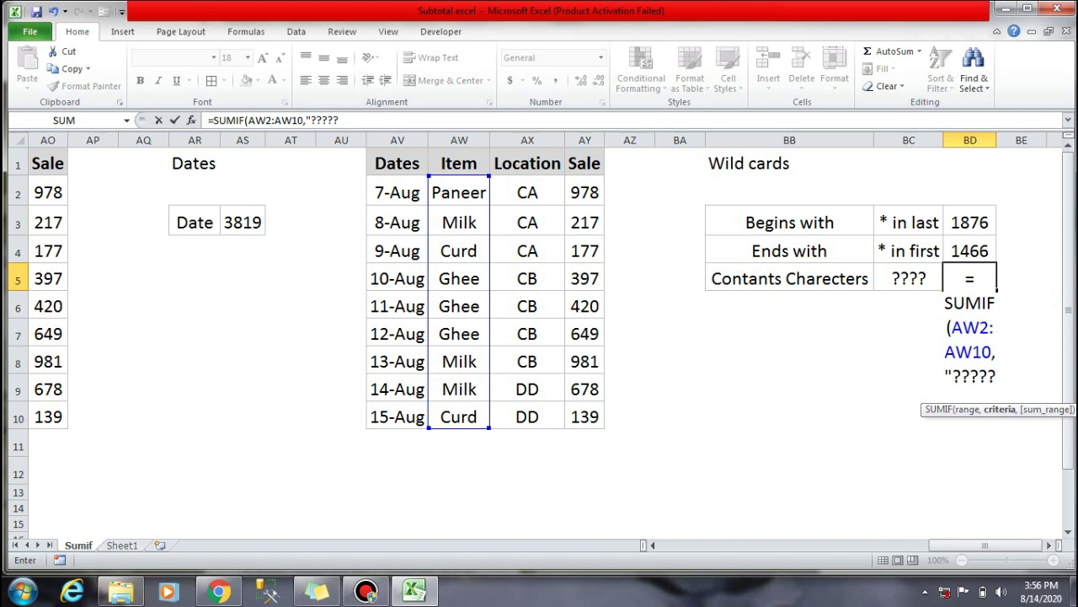
text(?")
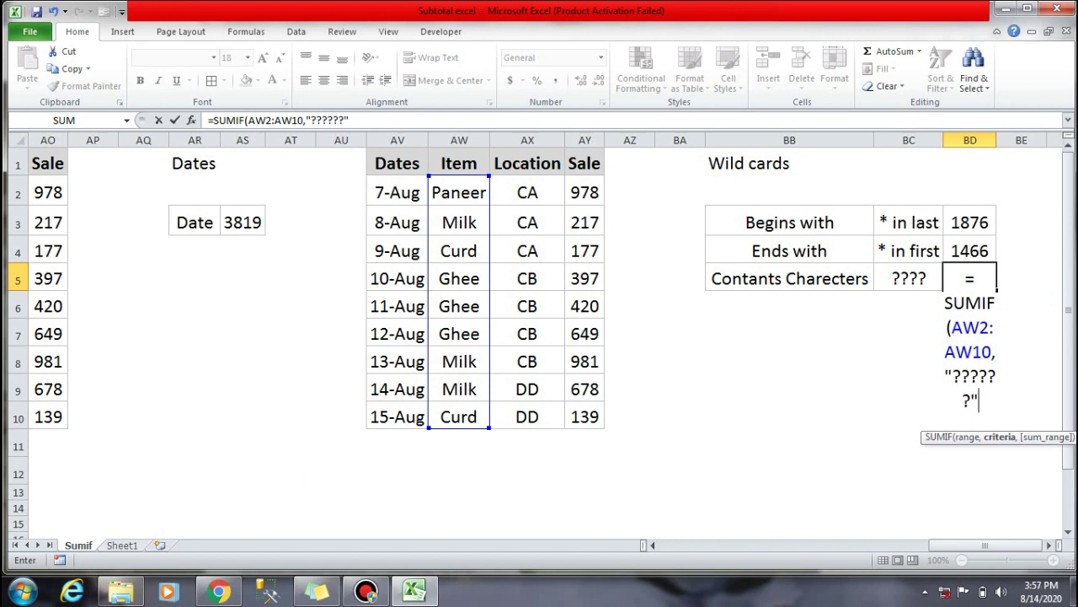
text(,)
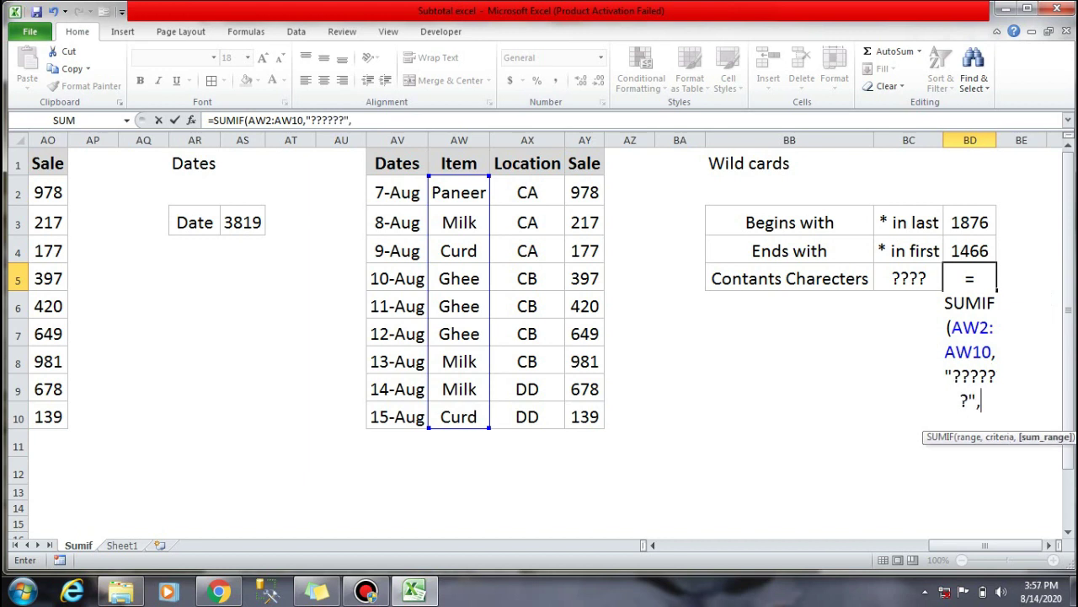
Step: Complete the Contants Charecters formula with the Sale column AY2:AY10 as its sum range, and reselect BD5
key(Left)
key(Left)
key(Left)
key(Left)
key(Left)
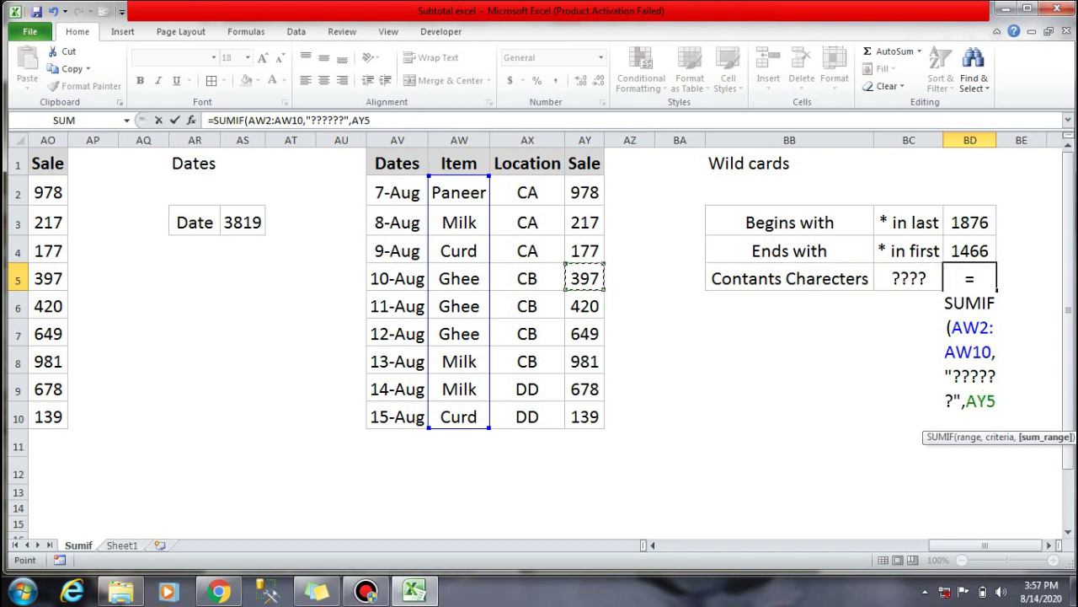
key(Up)
key(Up)
key(Up)
key(Up)
key(Down)
key(ctrl+shift+Down)
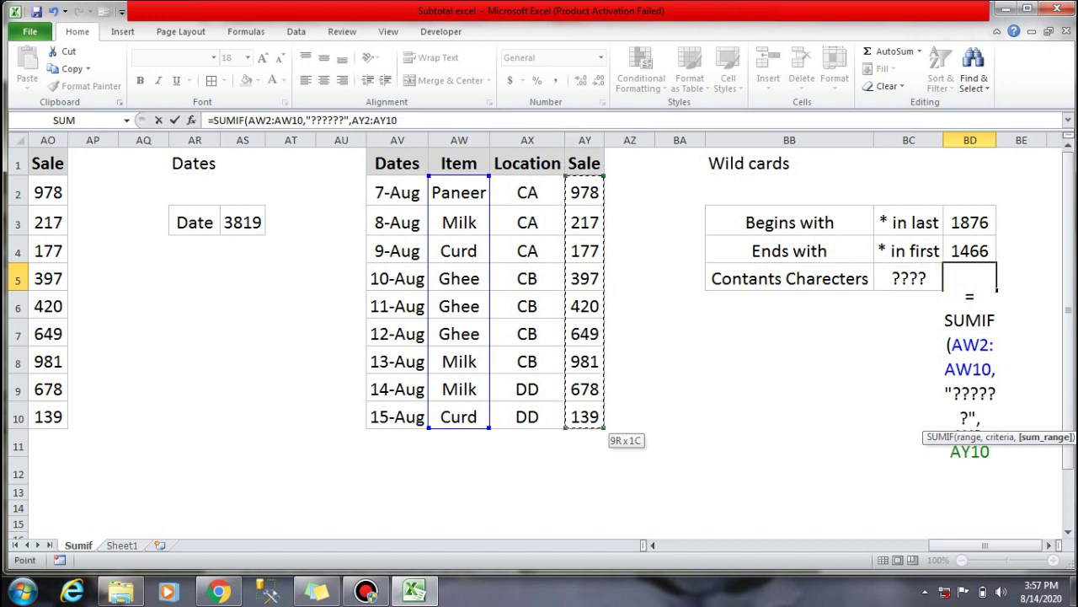
text())
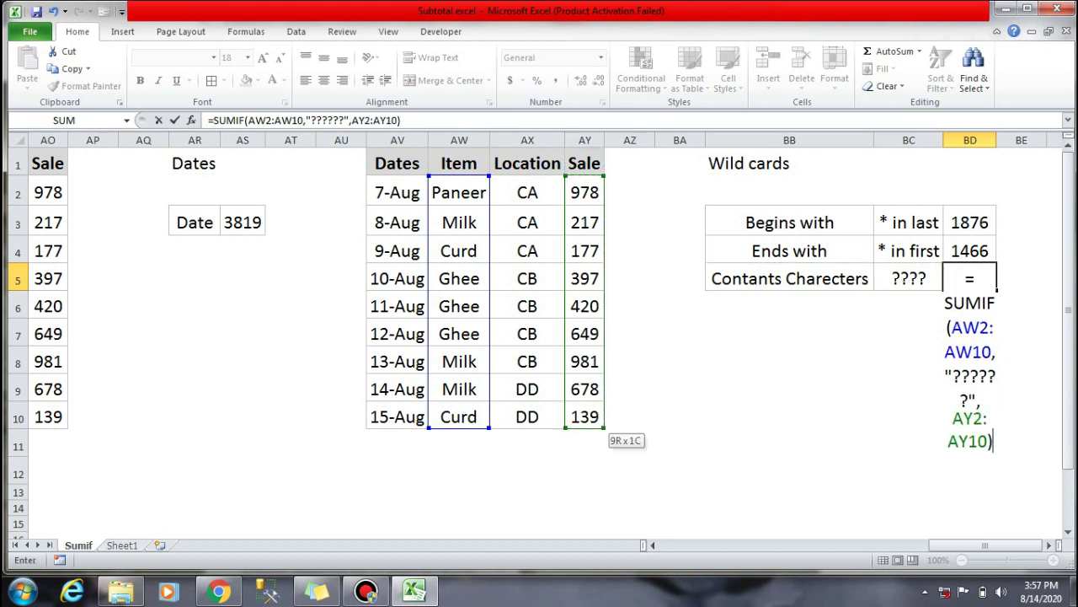
key(Return)
key(Up)
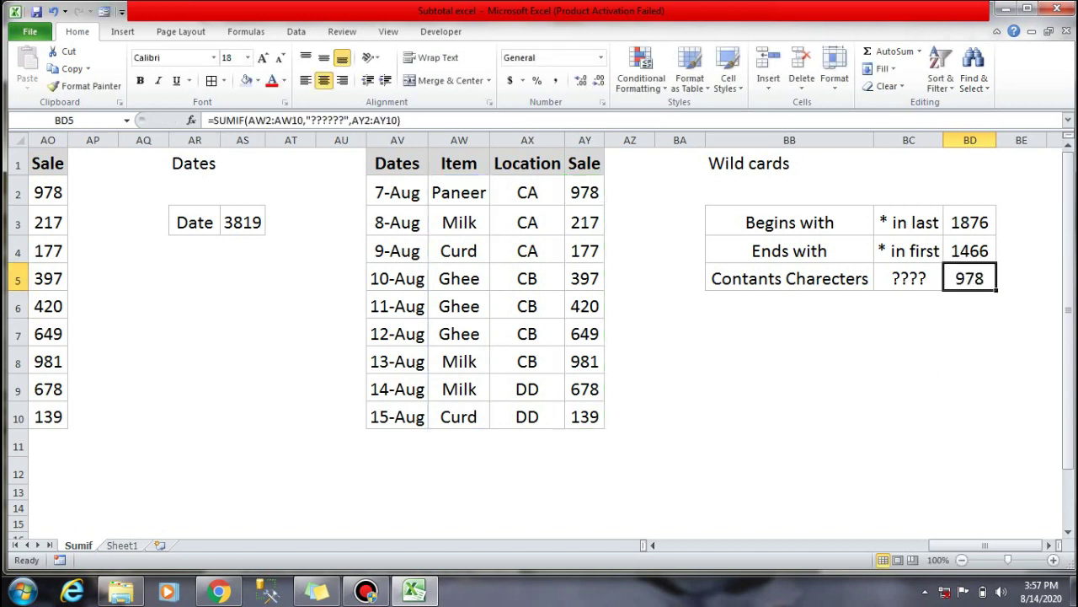